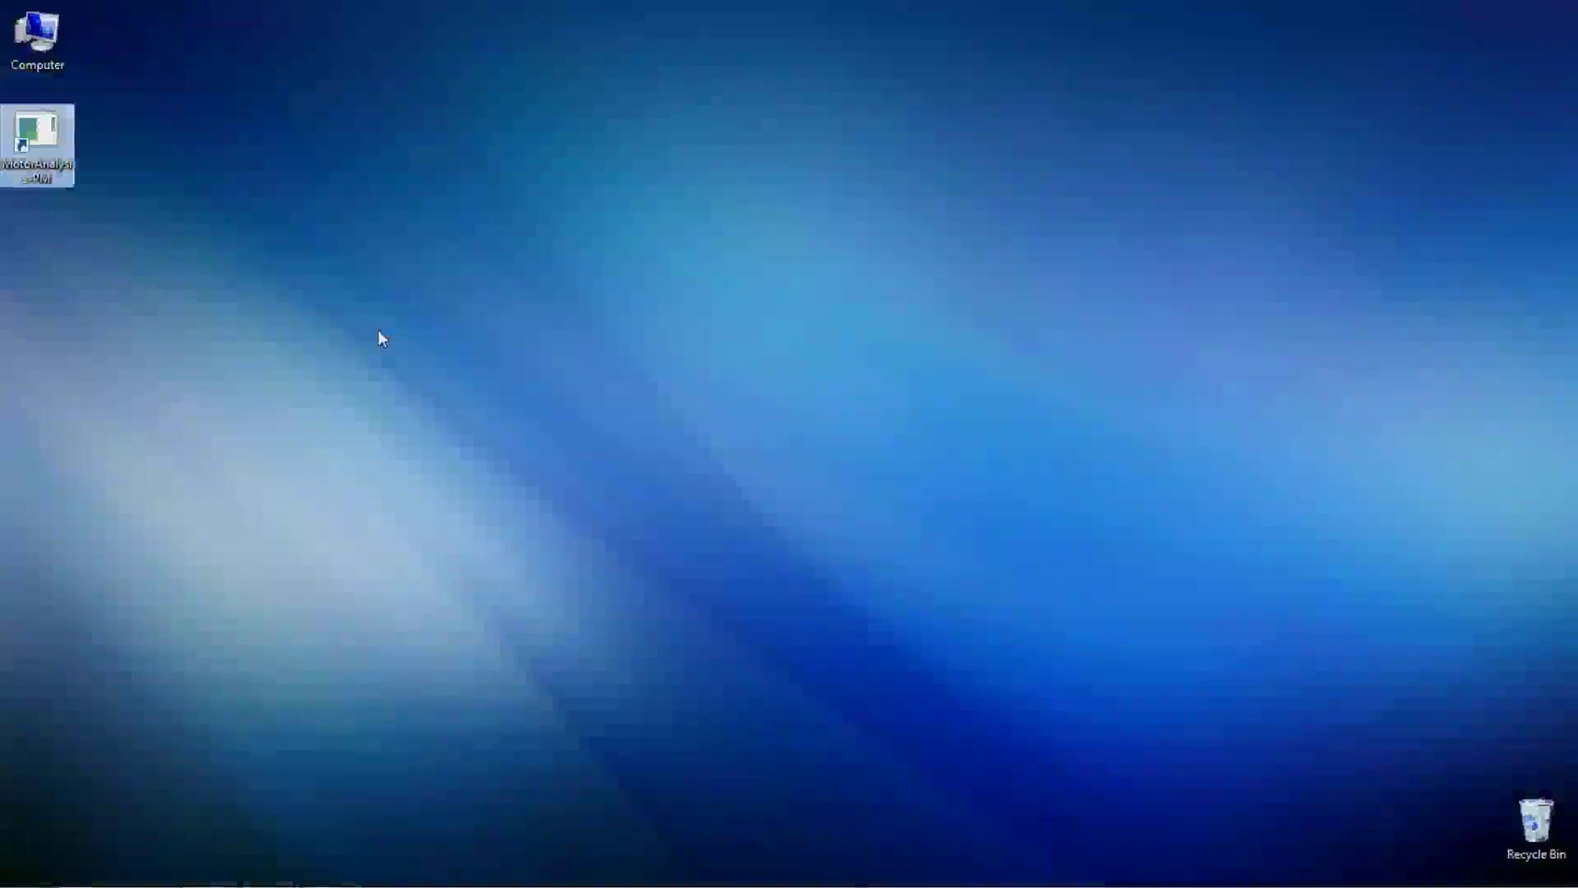
Step: Launch MotorAnalysis-PM and enter stator slot depth 33.5, tooth width 7.6, and slot openings 1.02/1.93
double_click(37, 136)
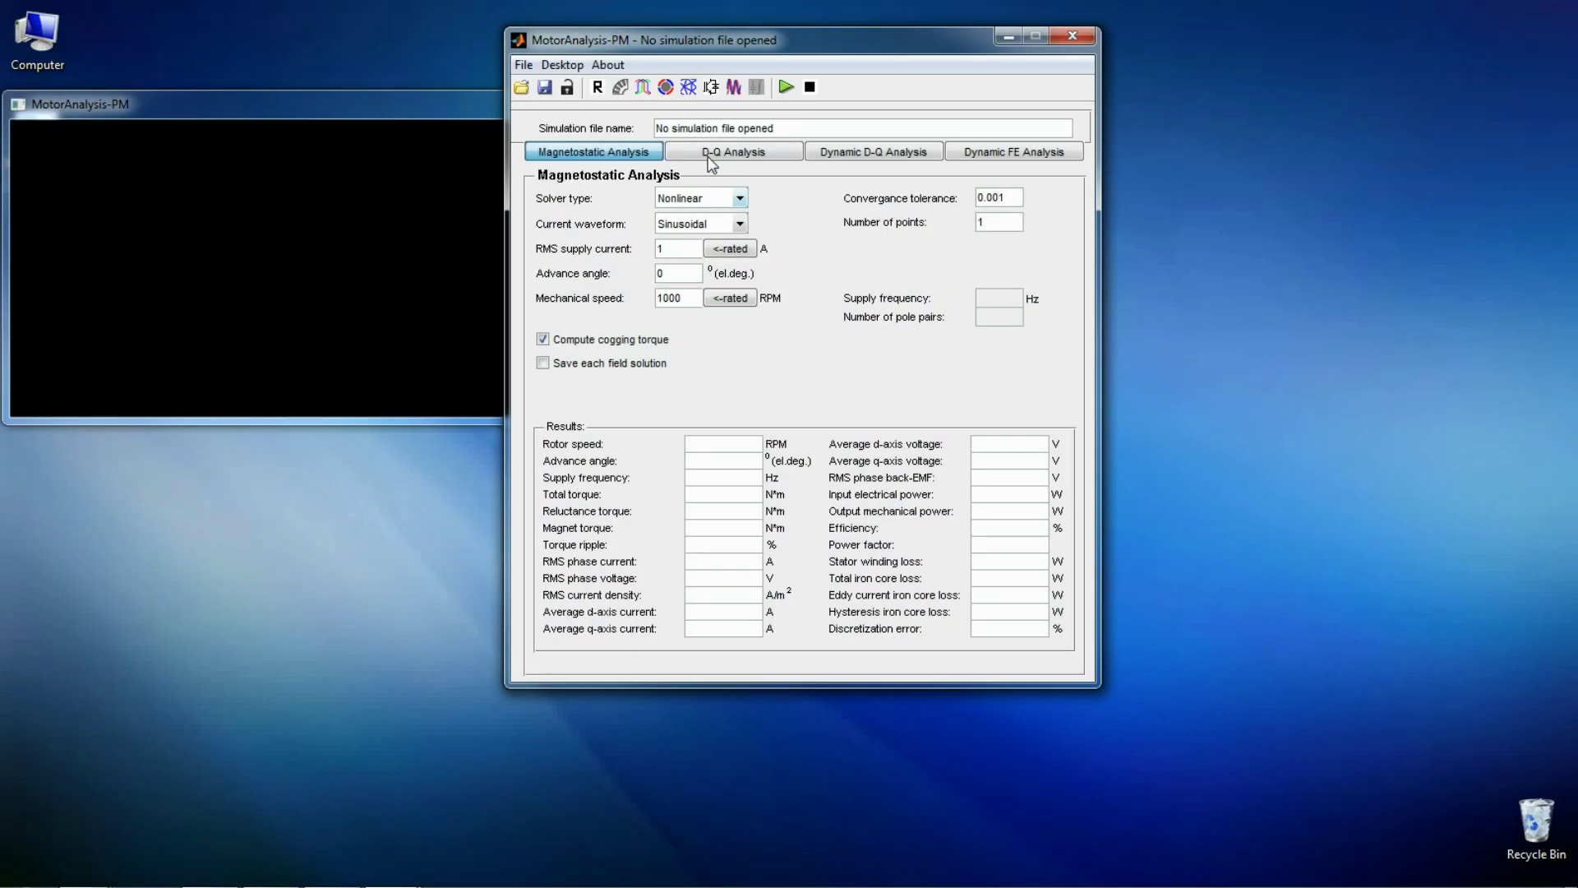
left_click(620, 89)
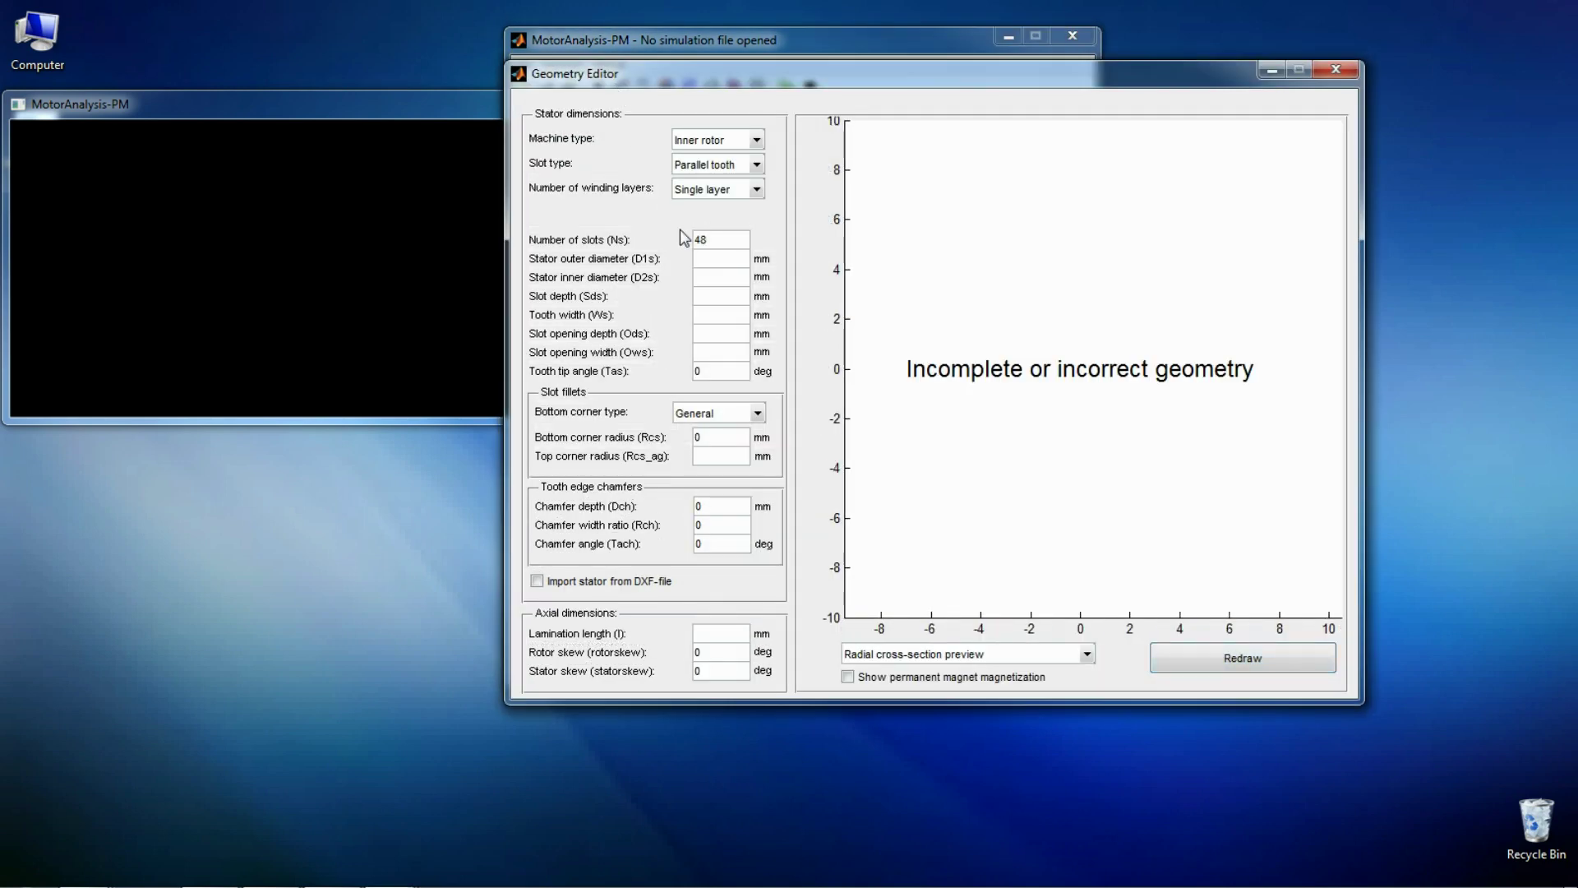
type("9.2")
key("Tab")
type("33.5")
key("Tab")
type("7.61.02")
key("Tab")
type("1.93")
Step: Make the slot bottoms rounded, set lamination length 83.6 mm, and redraw the stator preview
left_click(757, 412)
left_click(752, 449)
left_click(742, 632)
type("83.6")
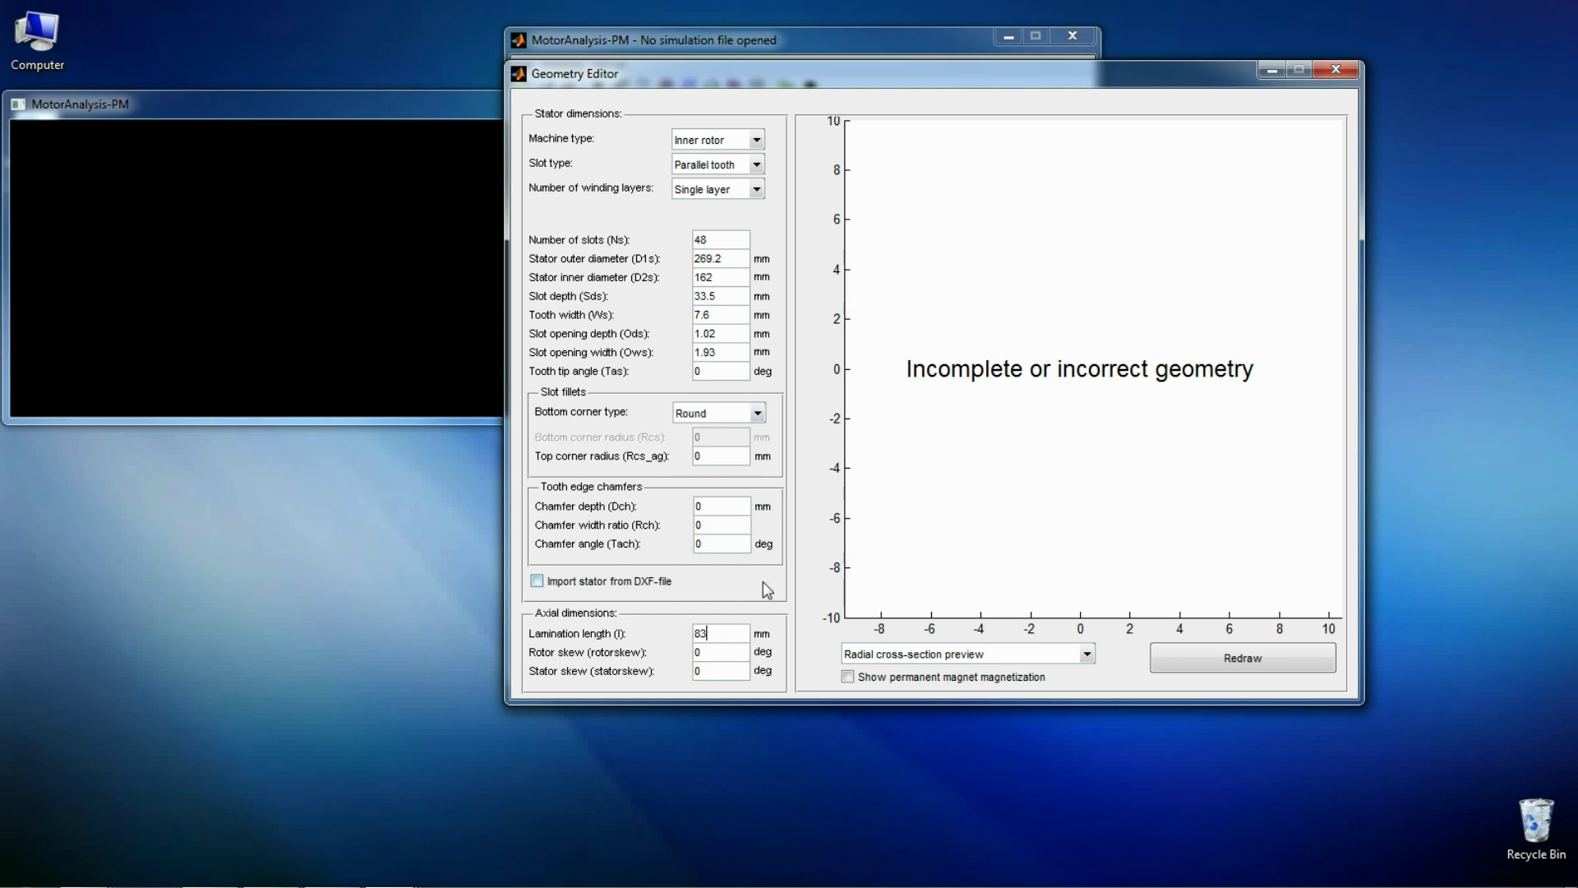
left_click(1186, 655)
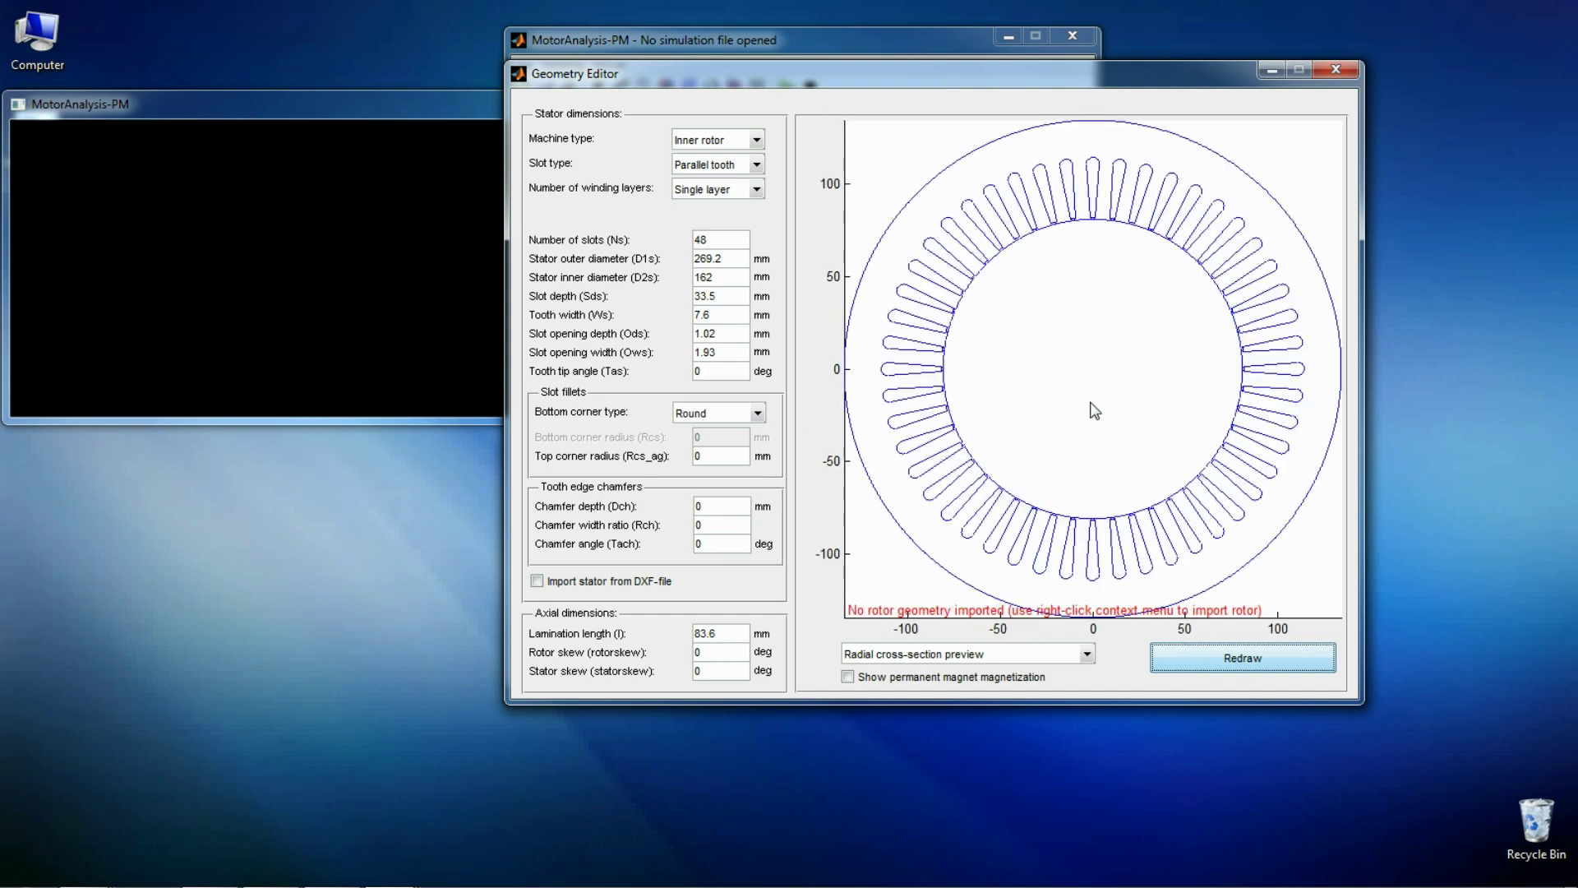
Step: Import the rotor geometry from PriusRotor.dxf
right_click(1095, 411)
left_click(1138, 437)
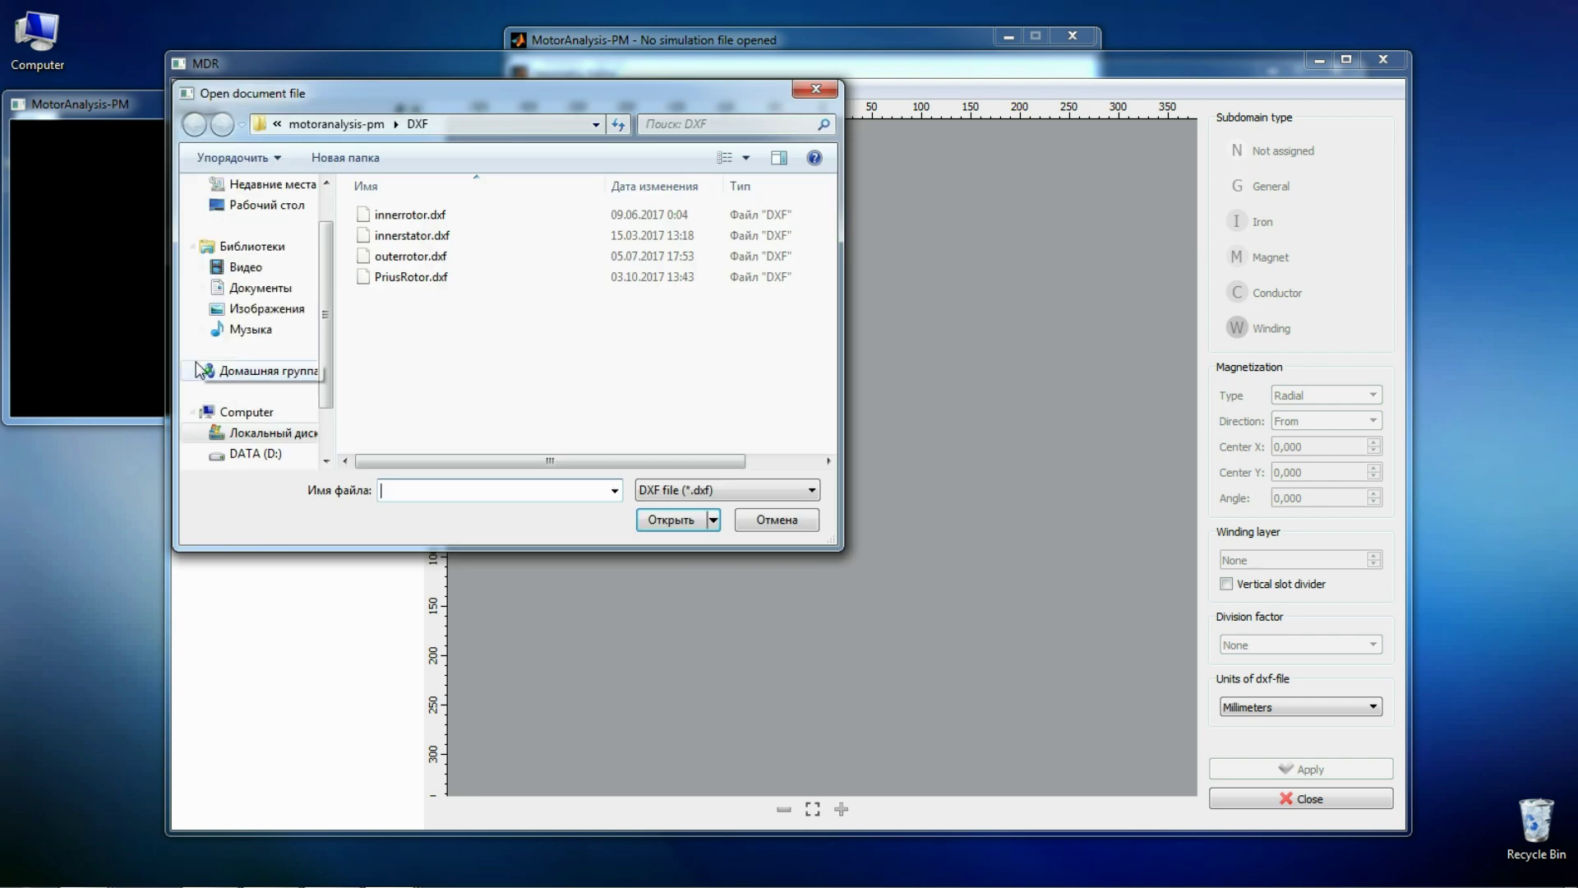
double_click(411, 277)
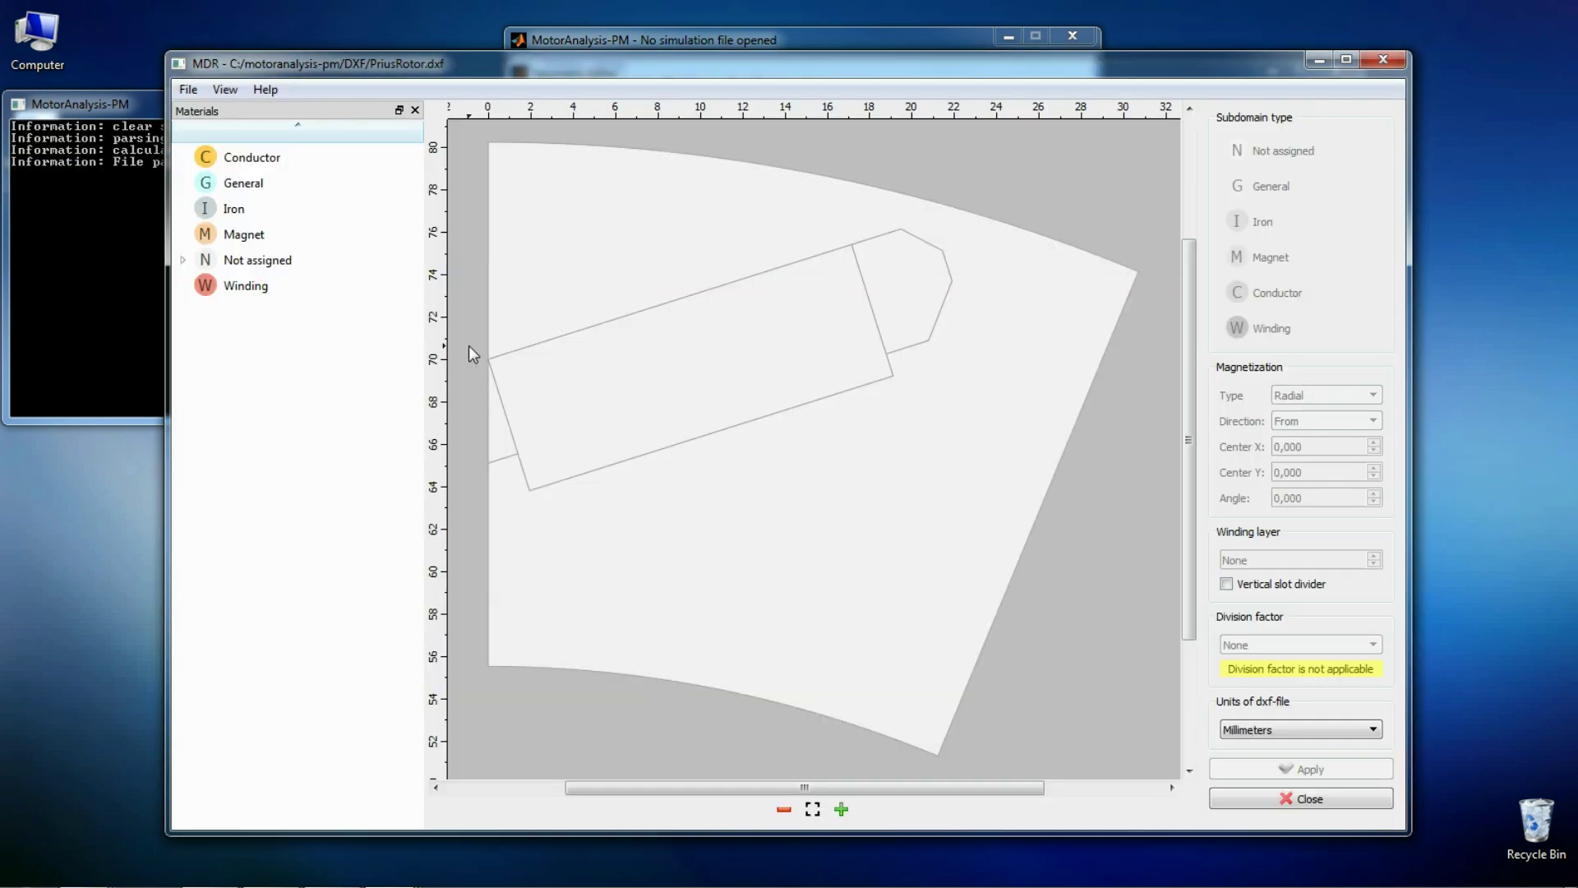
Step: Make the rotor core iron and the rectangle a parallel-magnetized magnet at angle 107,5
left_click(533, 312)
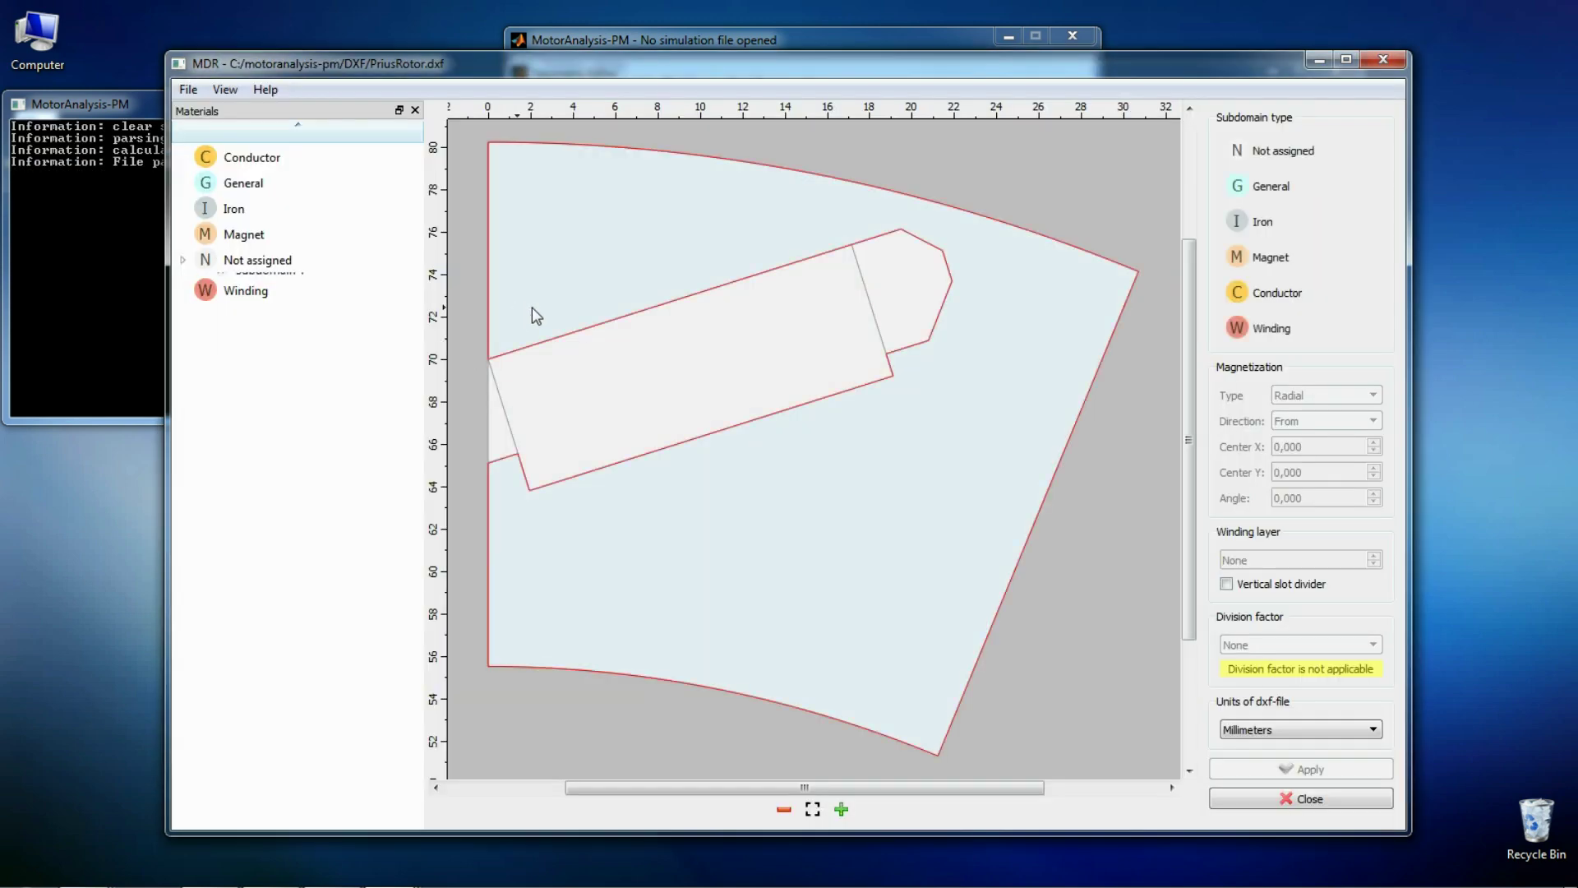
left_click(1239, 224)
left_click(814, 346)
left_click(1269, 259)
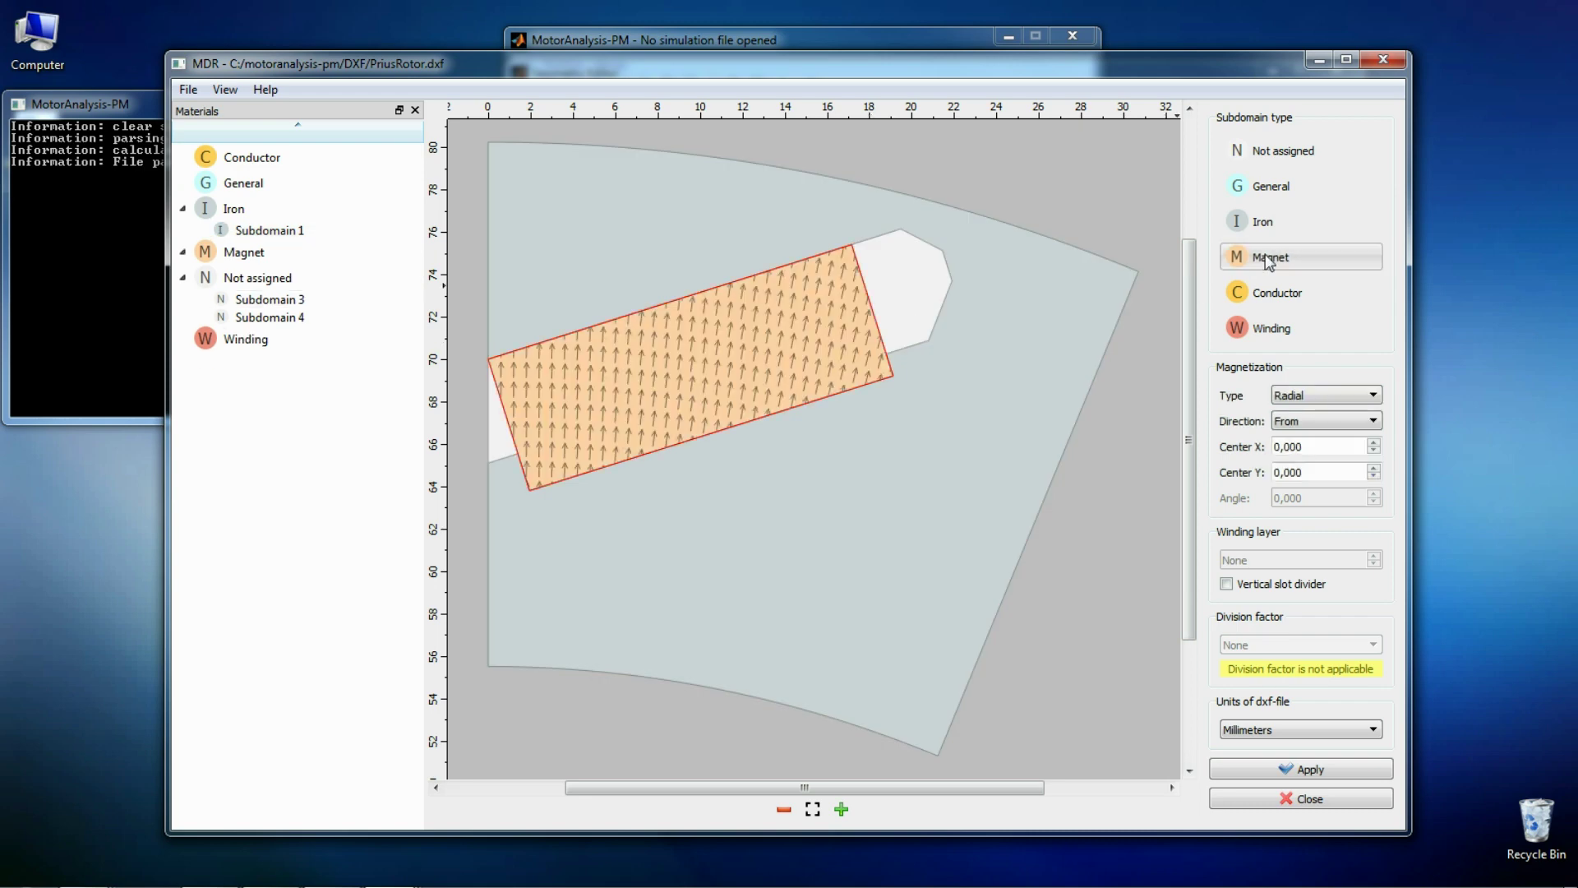
left_click(1323, 395)
left_click(1313, 424)
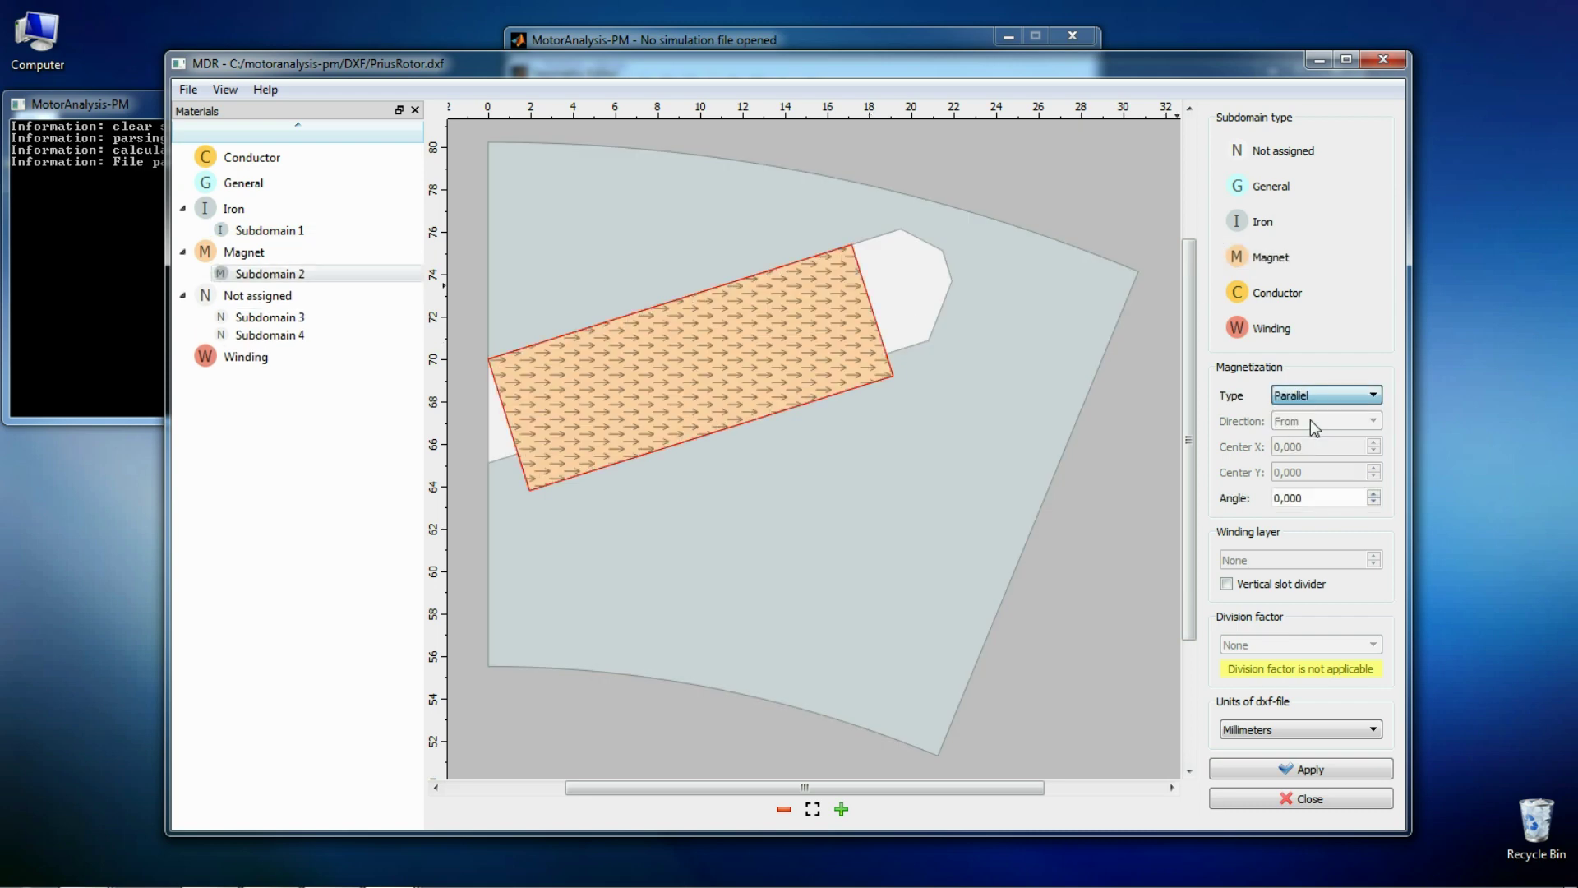
left_click_drag(1312, 498, 1275, 498)
type("107,5")
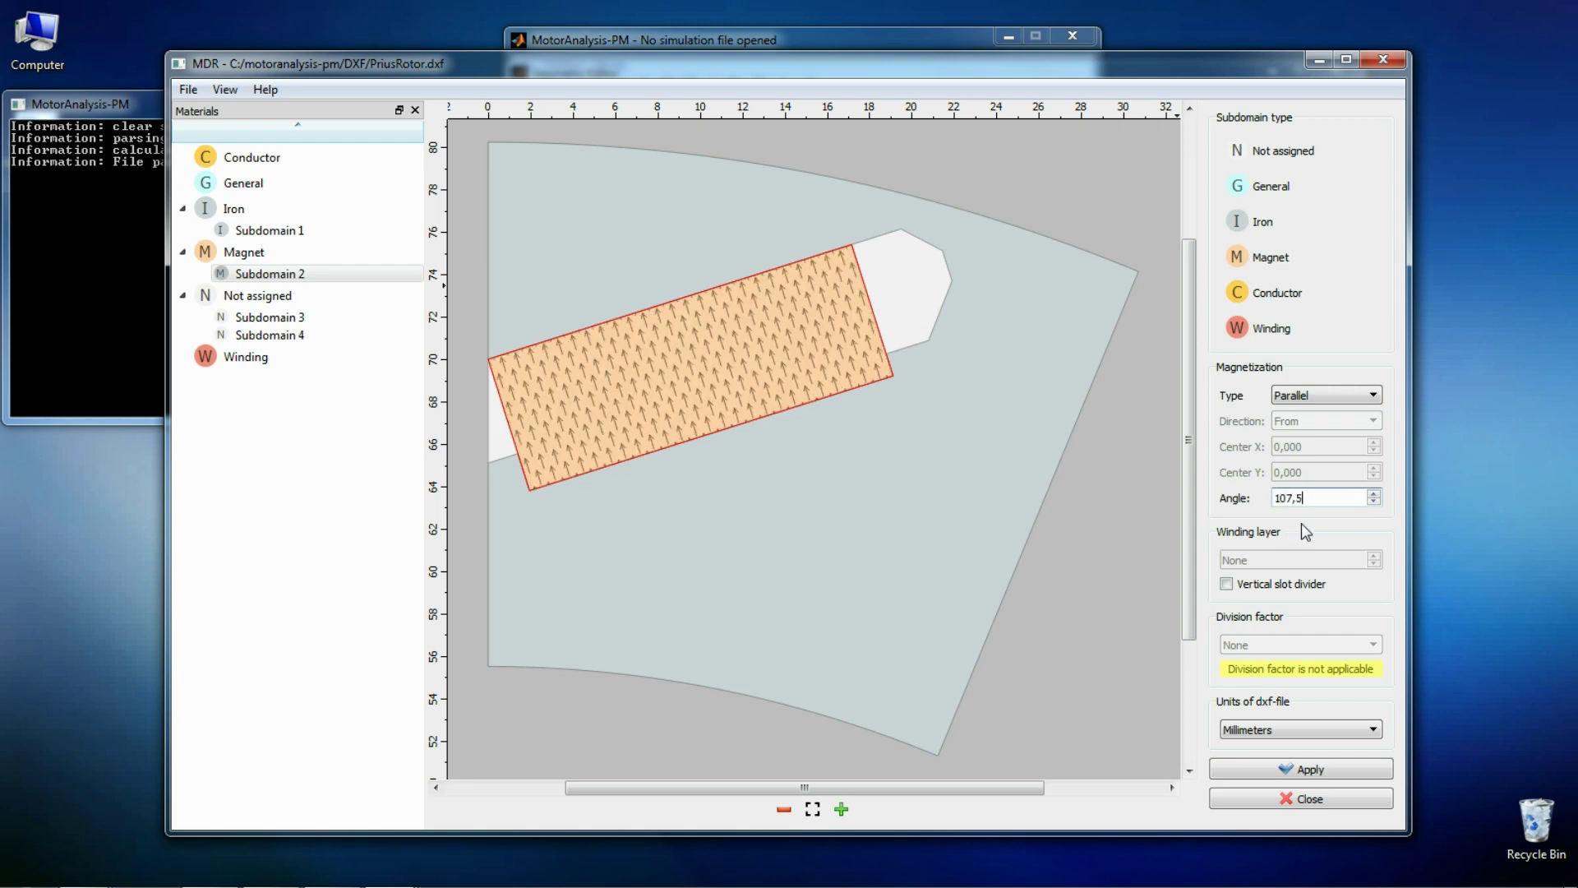
Step: Mark the triangular gap and the magnet-end pocket as General regions and apply the rotor definitions
left_click(496, 448)
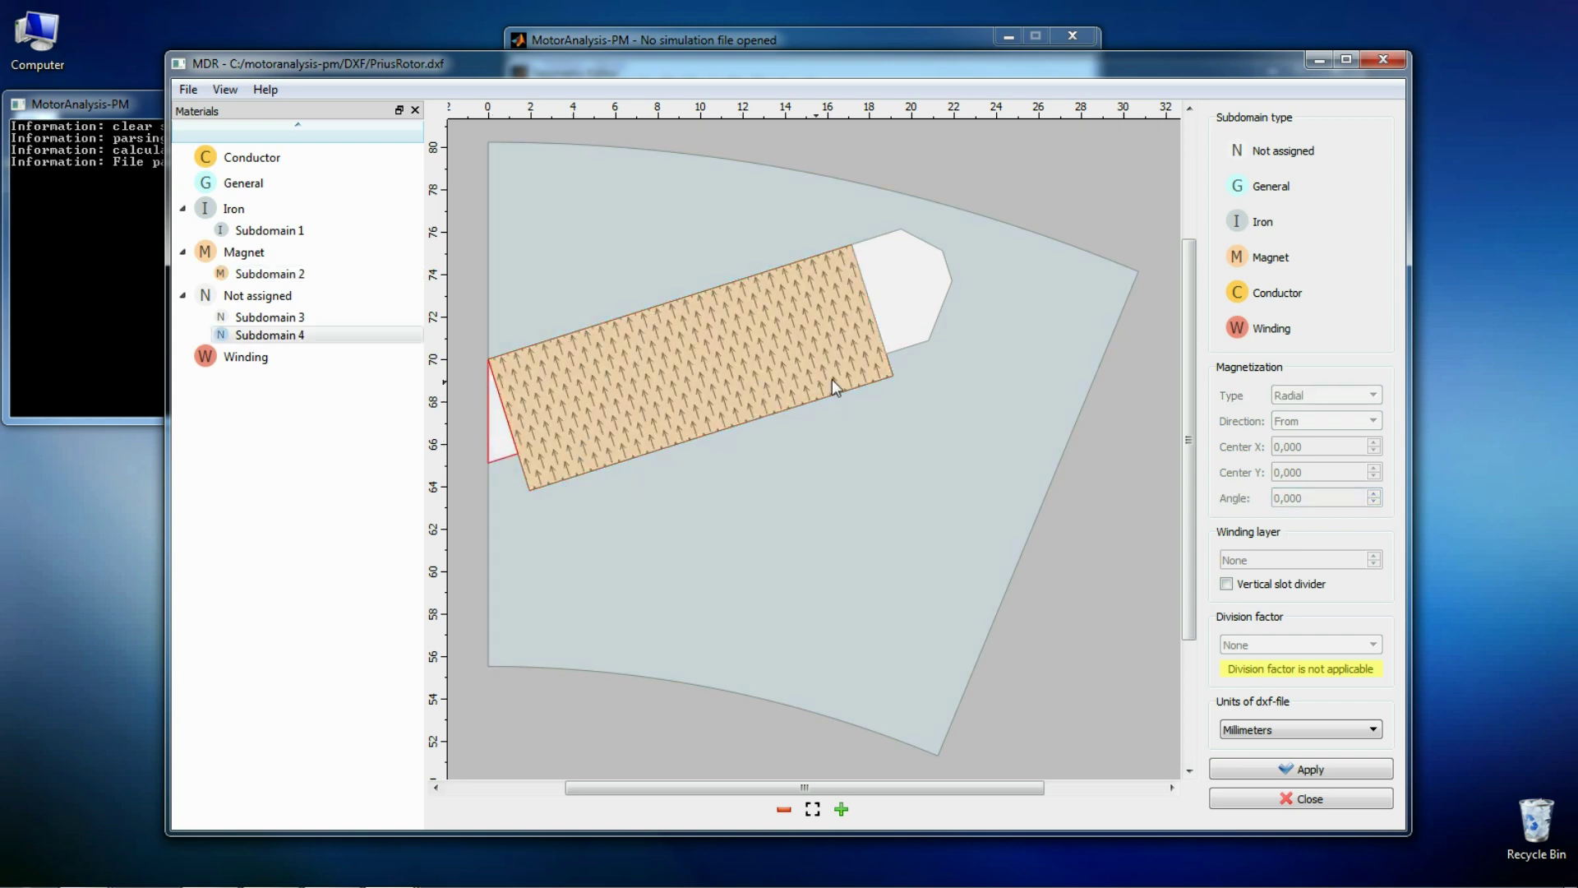
left_click(1273, 187)
left_click(937, 300)
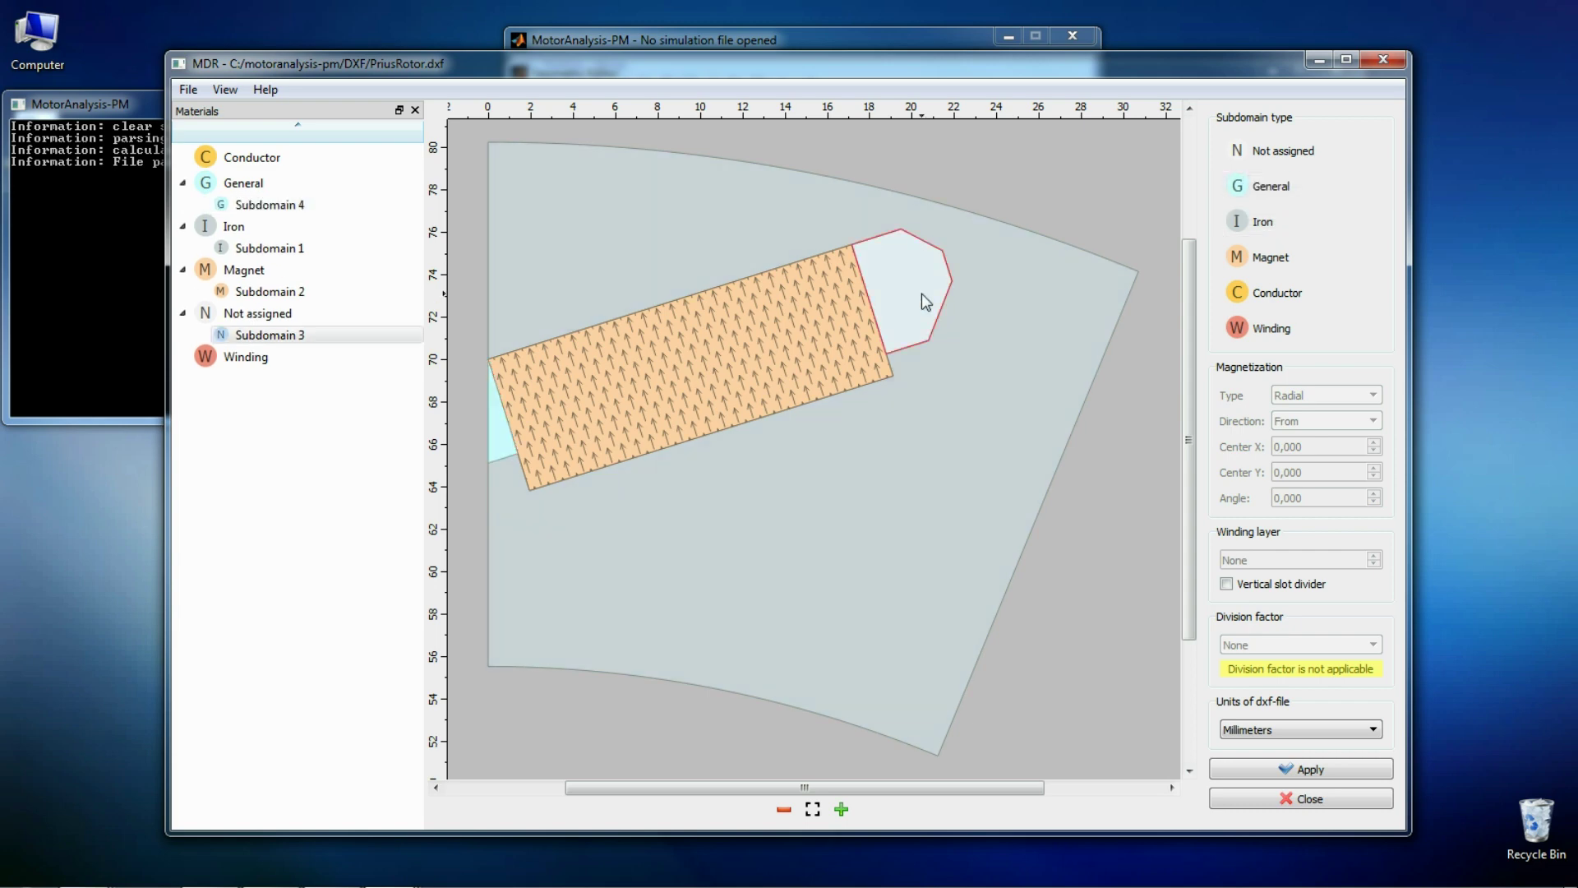
left_click(1237, 190)
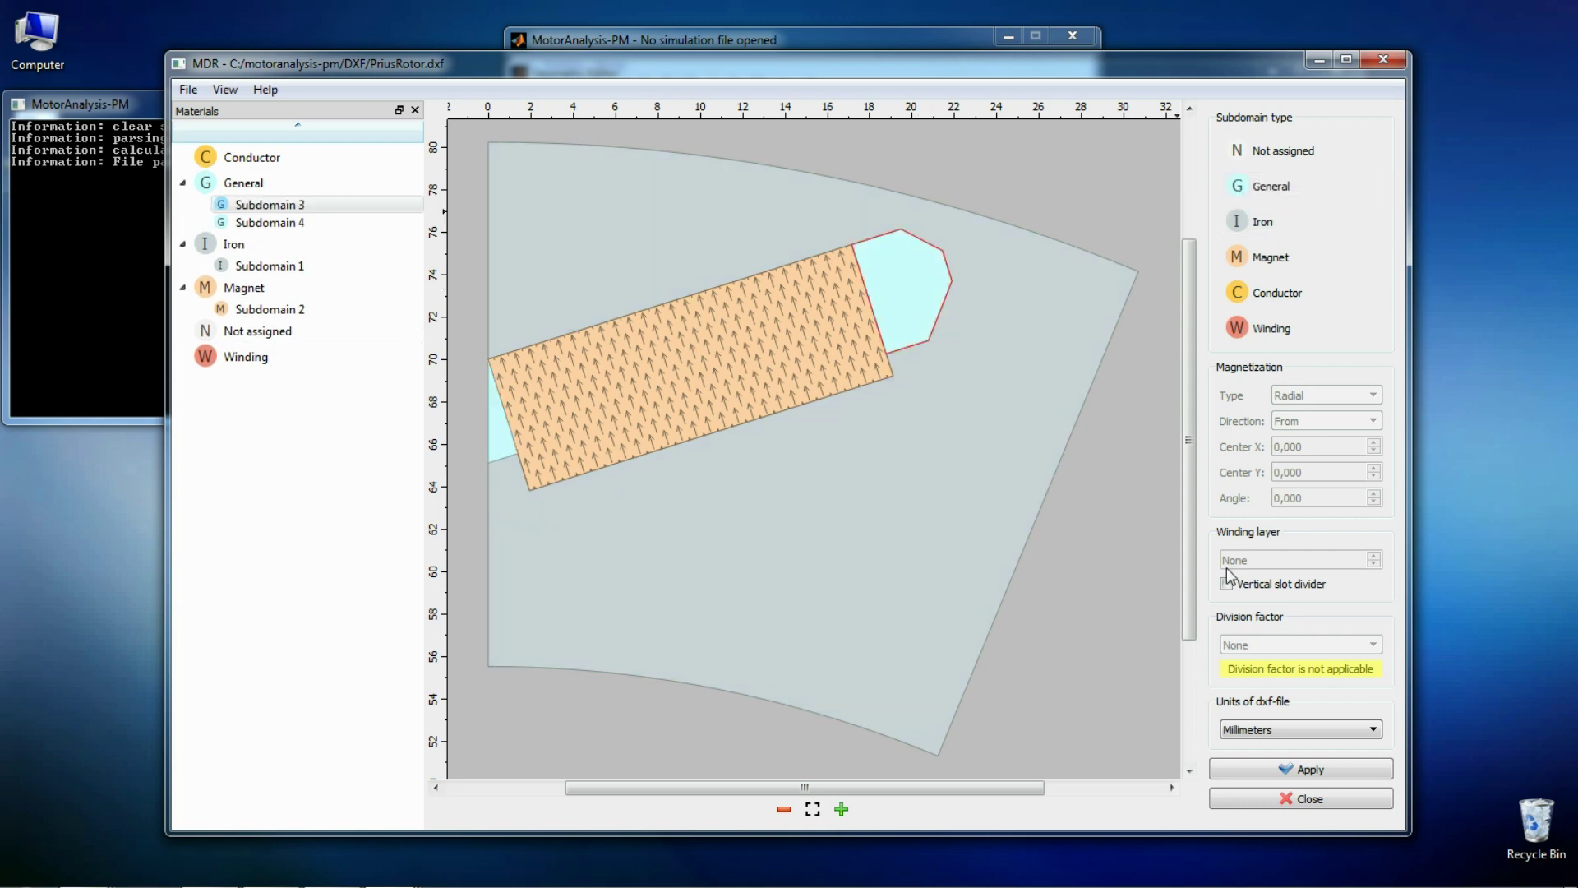
left_click(1274, 770)
left_click(757, 476)
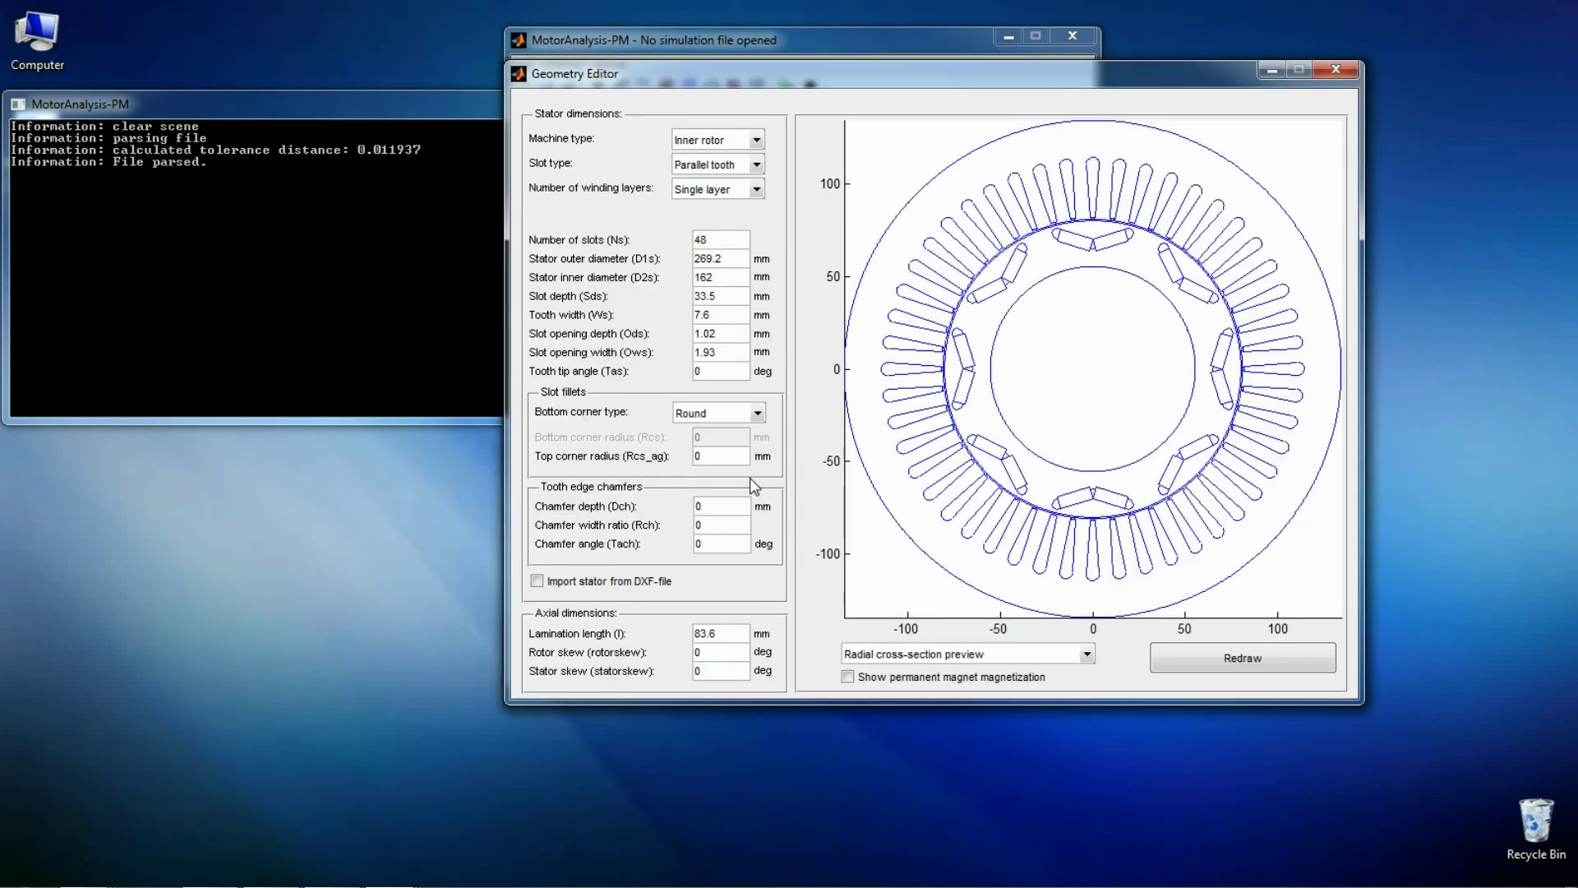
Step: Set the stator conductor to copper and the stator iron to M-19 29 Ga at 0.98 stacking
left_click(1339, 69)
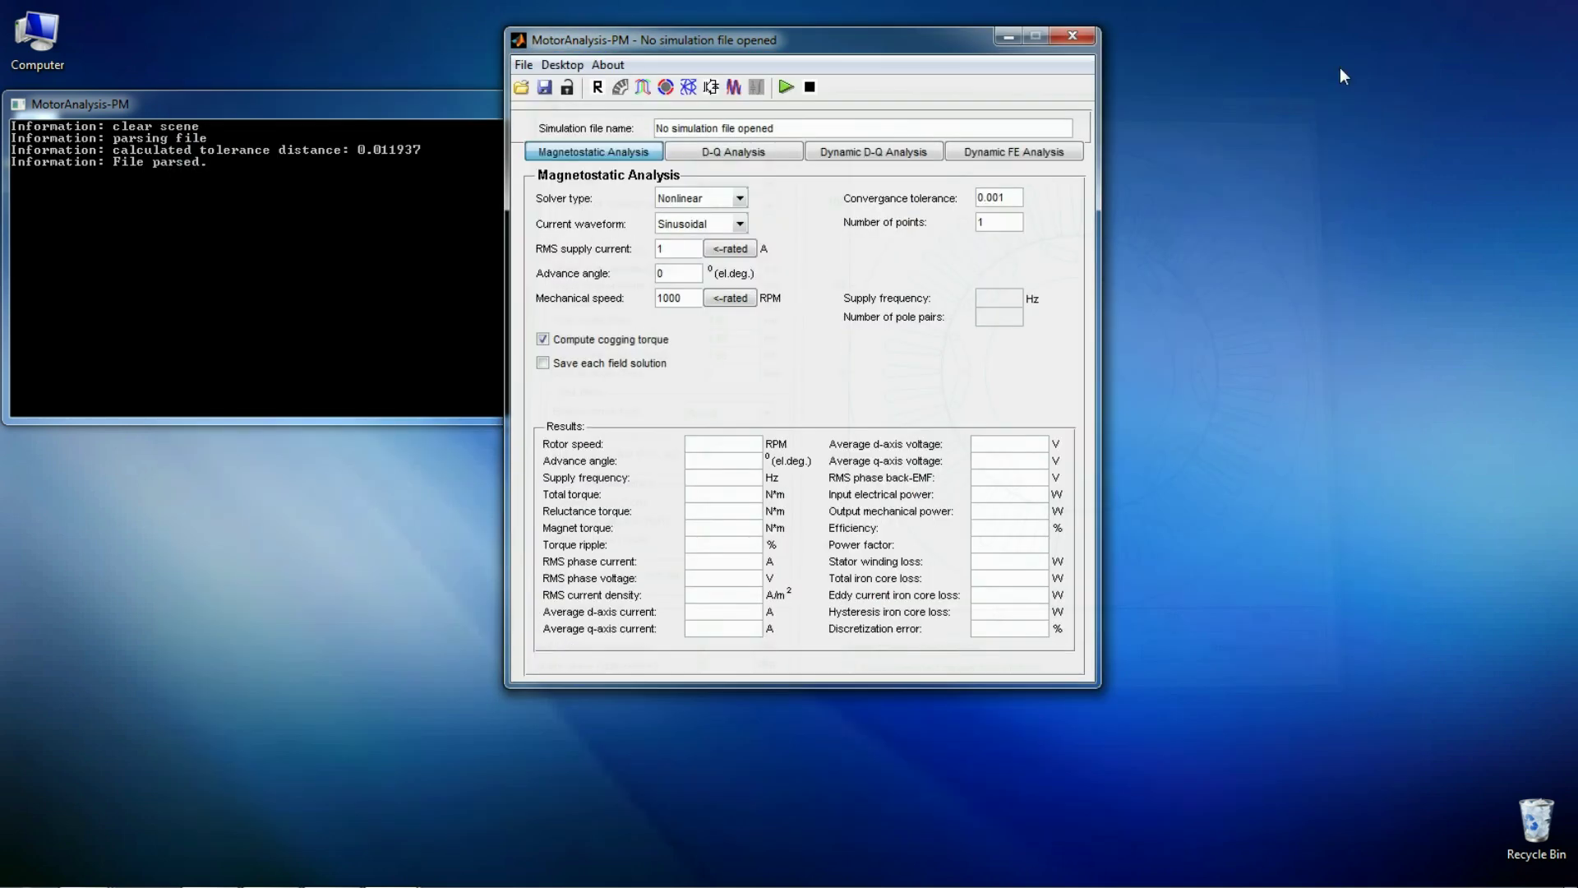
left_click(666, 87)
left_click(718, 141)
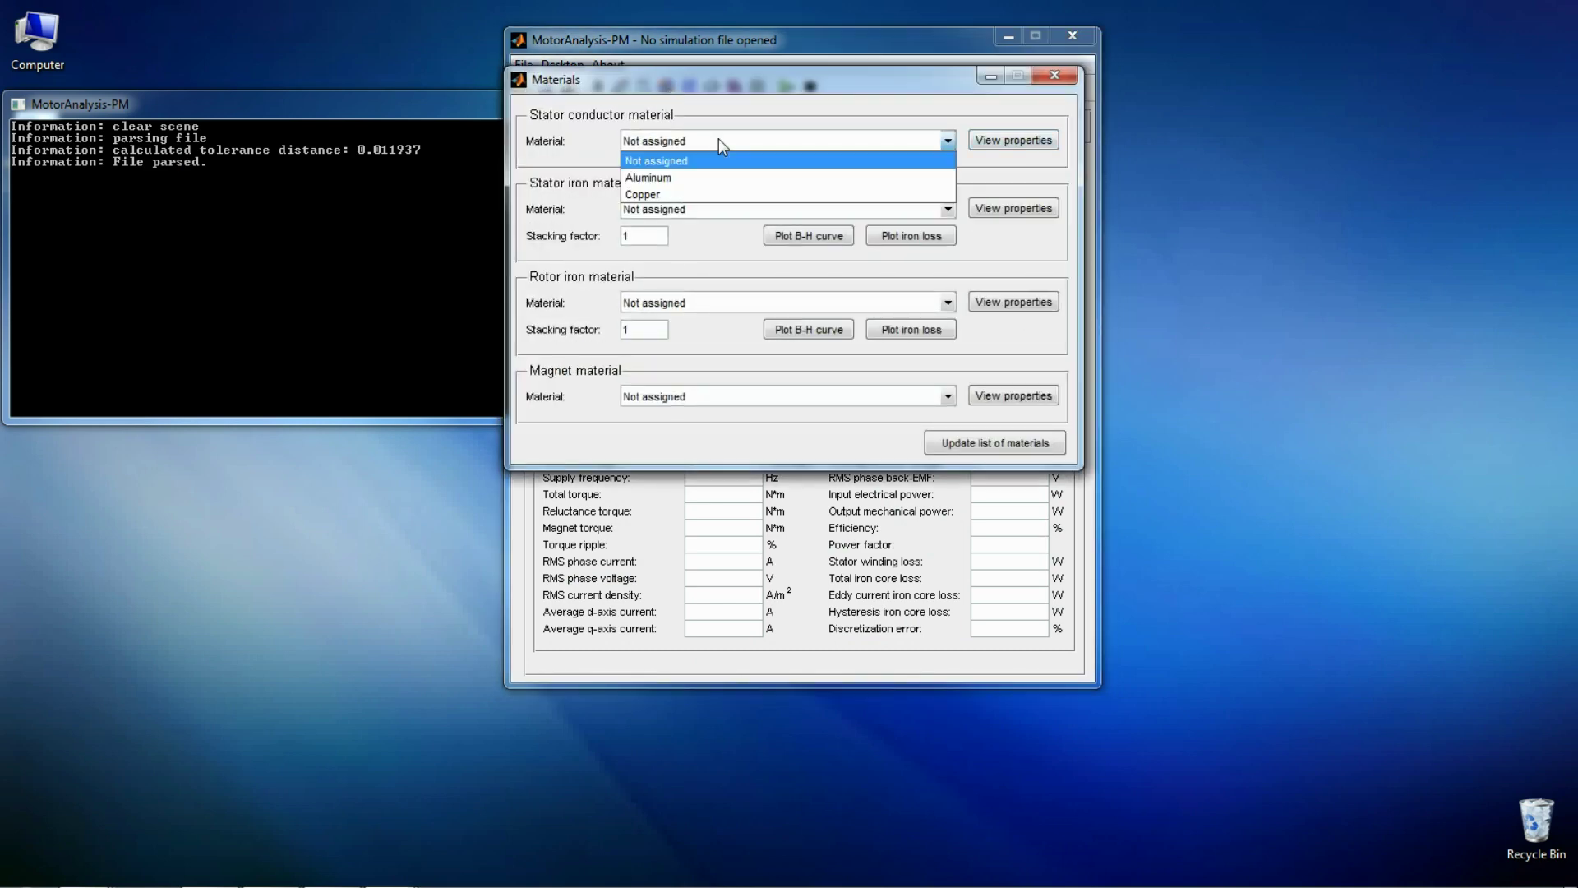
left_click(709, 194)
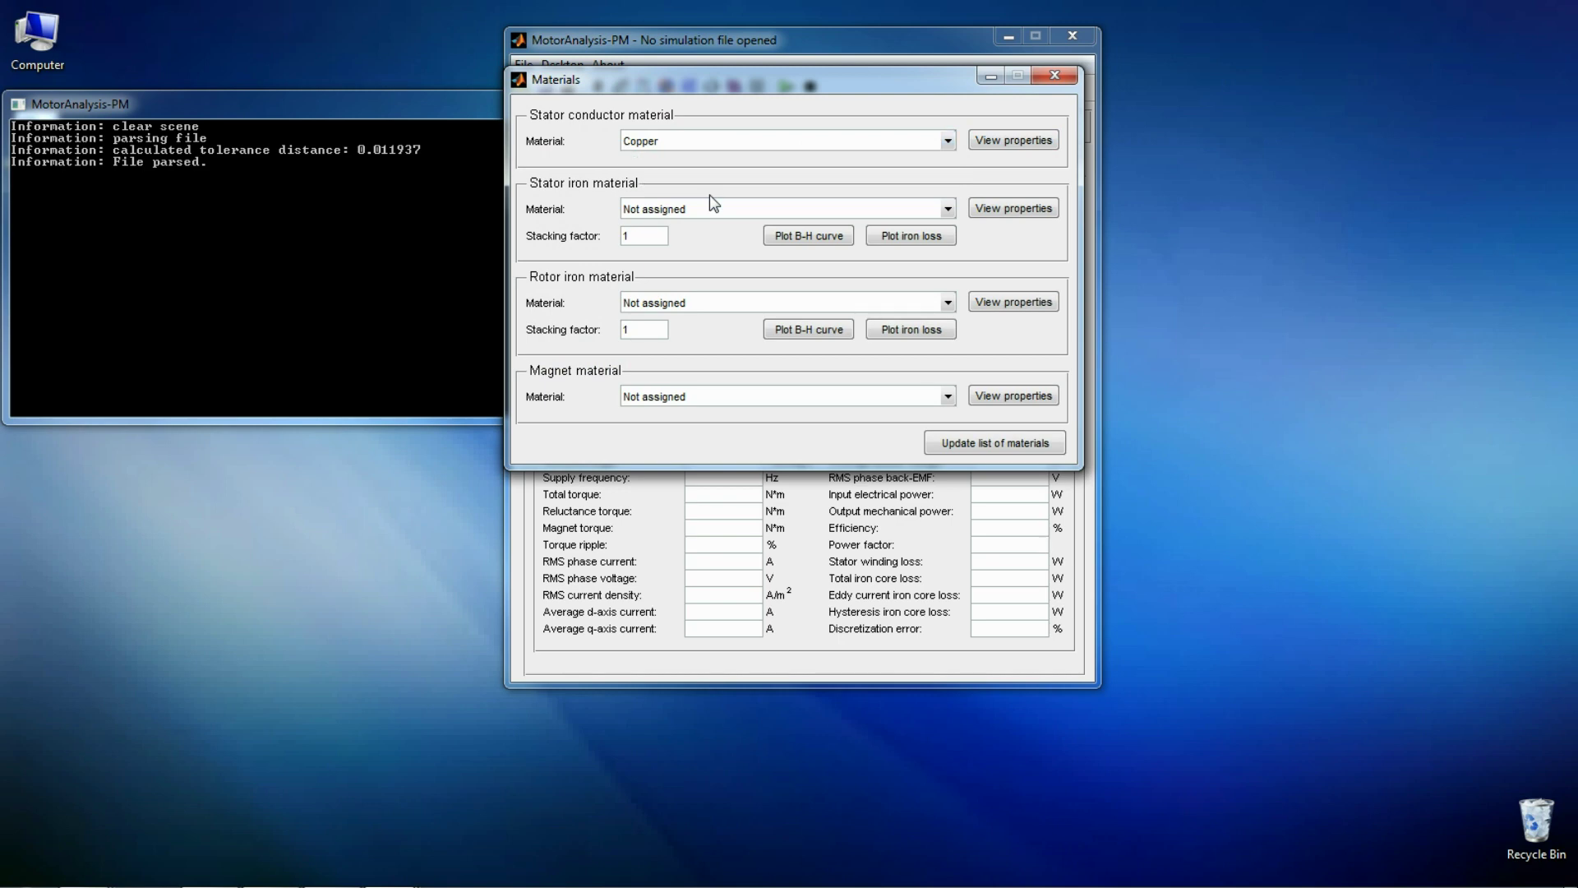
left_click(698, 210)
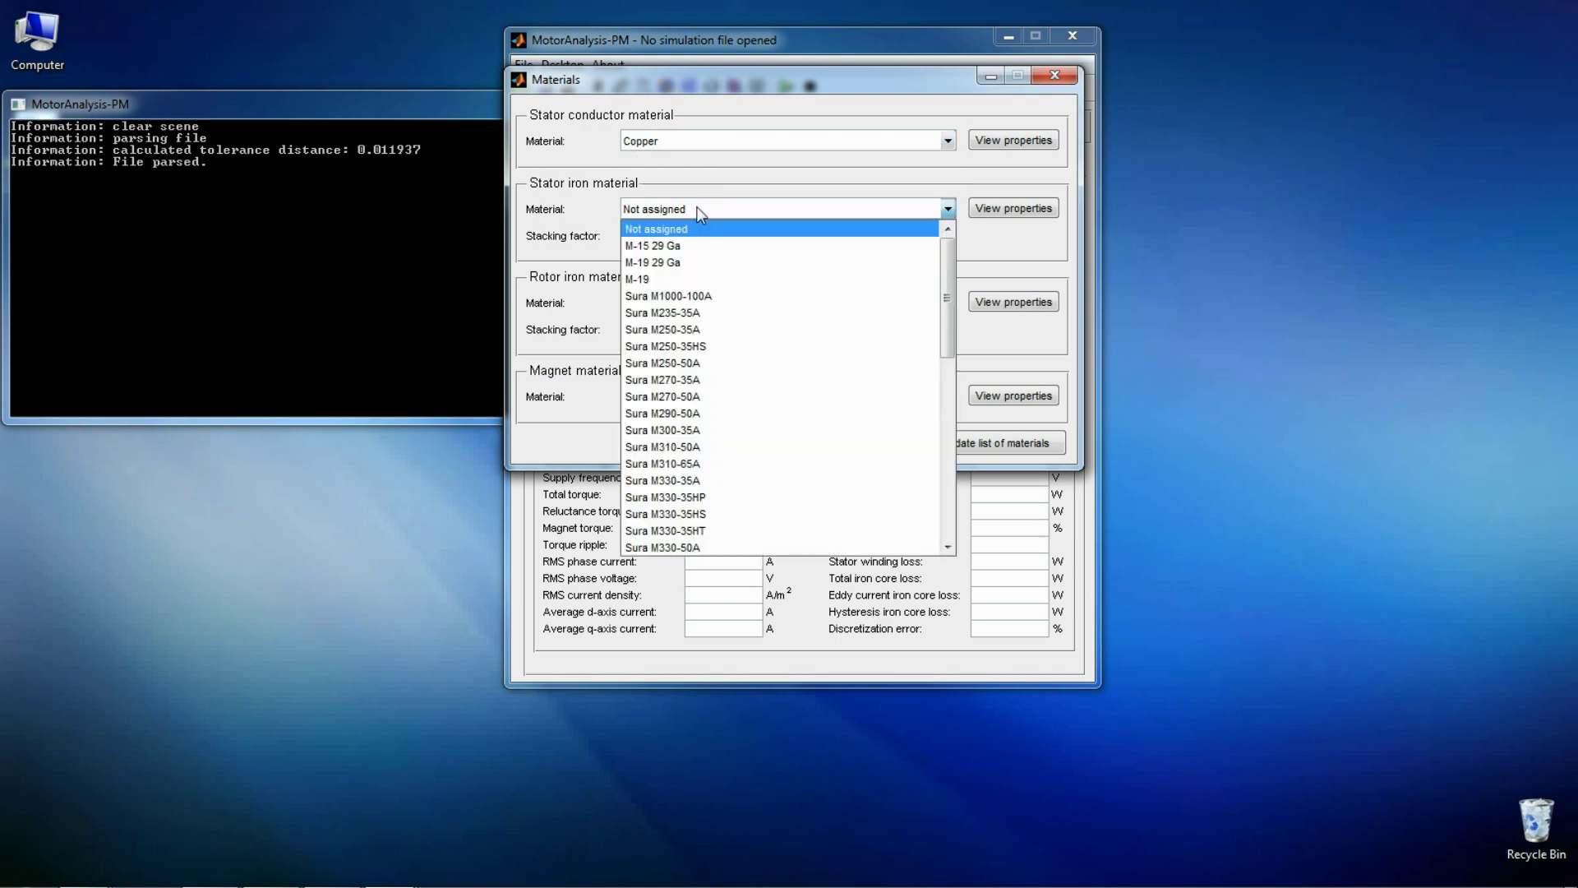
left_click(689, 260)
double_click(637, 237)
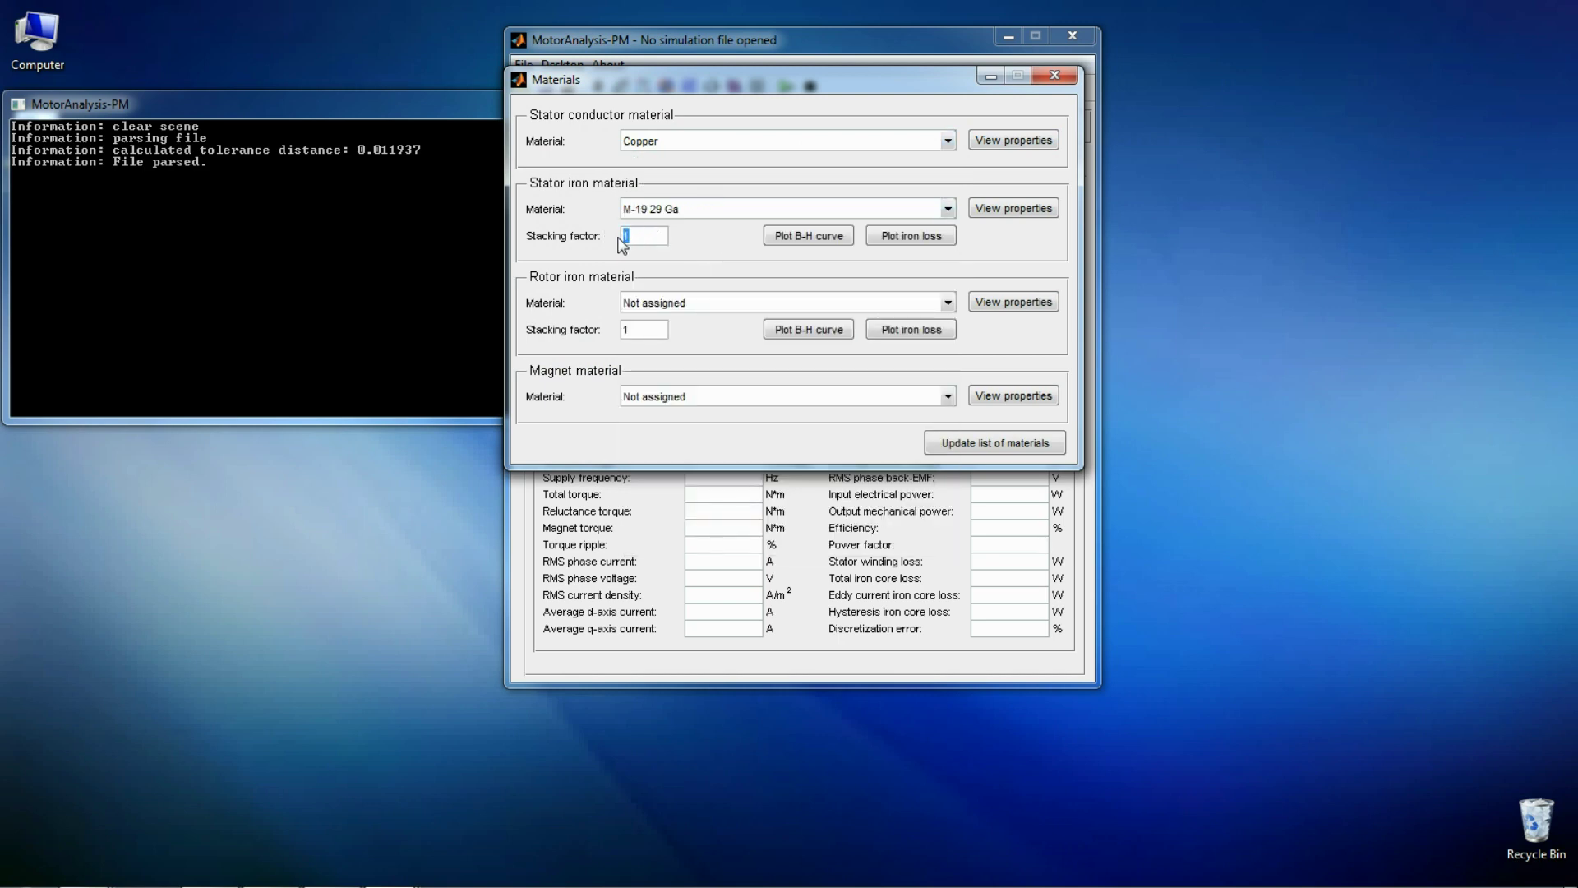
type("0.98")
Step: Use M-19 29 Ga at 0.98 stacking for the rotor iron and N30EH_150degC magnets
left_click(649, 301)
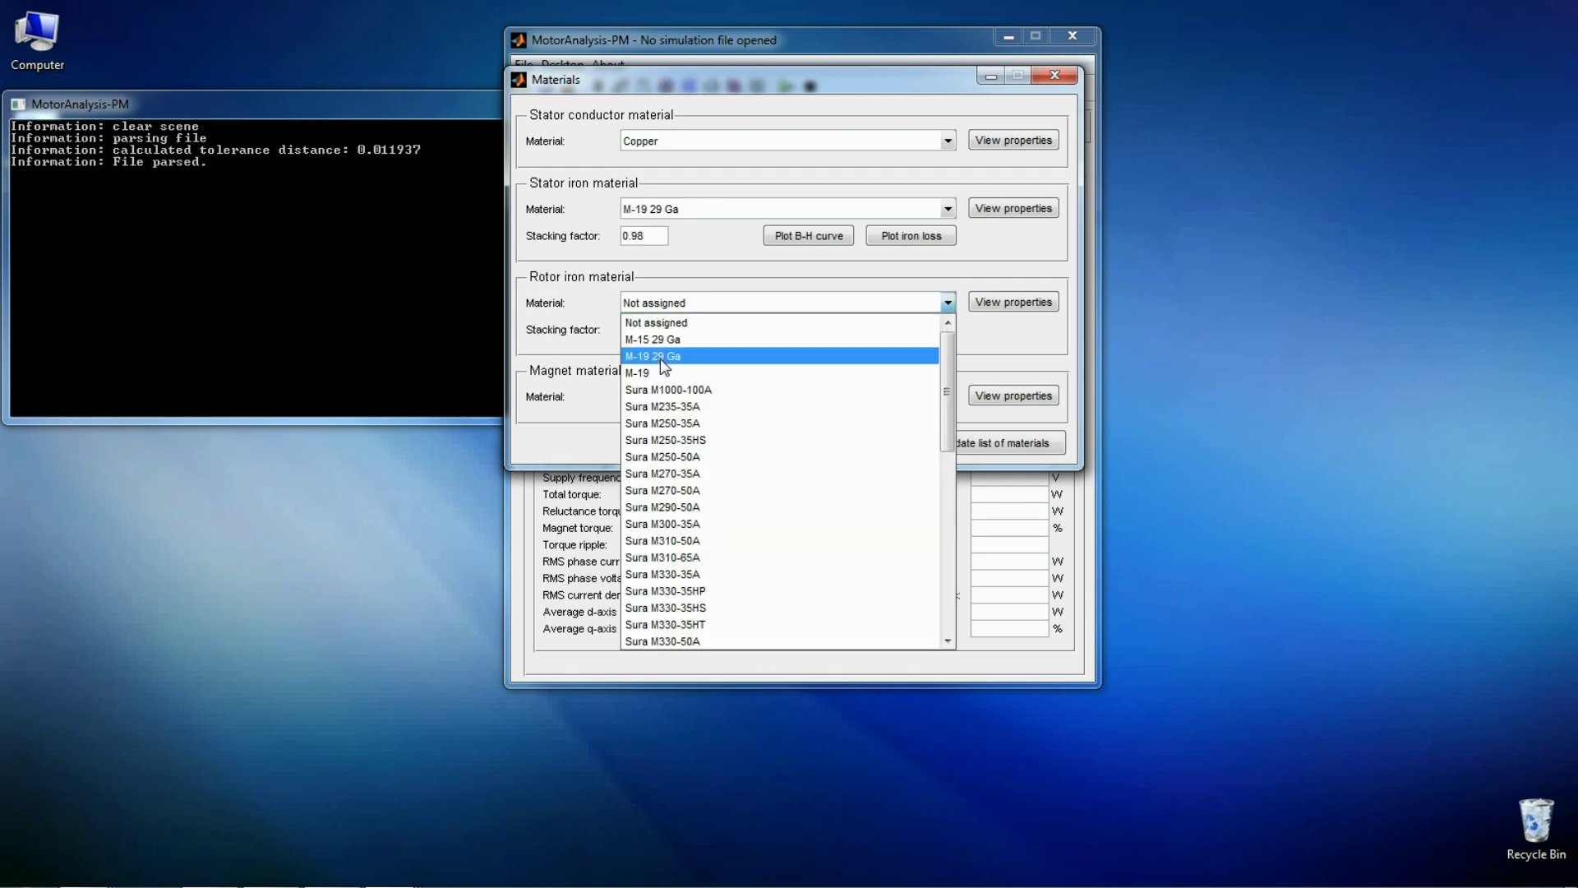
left_click(660, 357)
double_click(635, 330)
type("0.98")
left_click(649, 397)
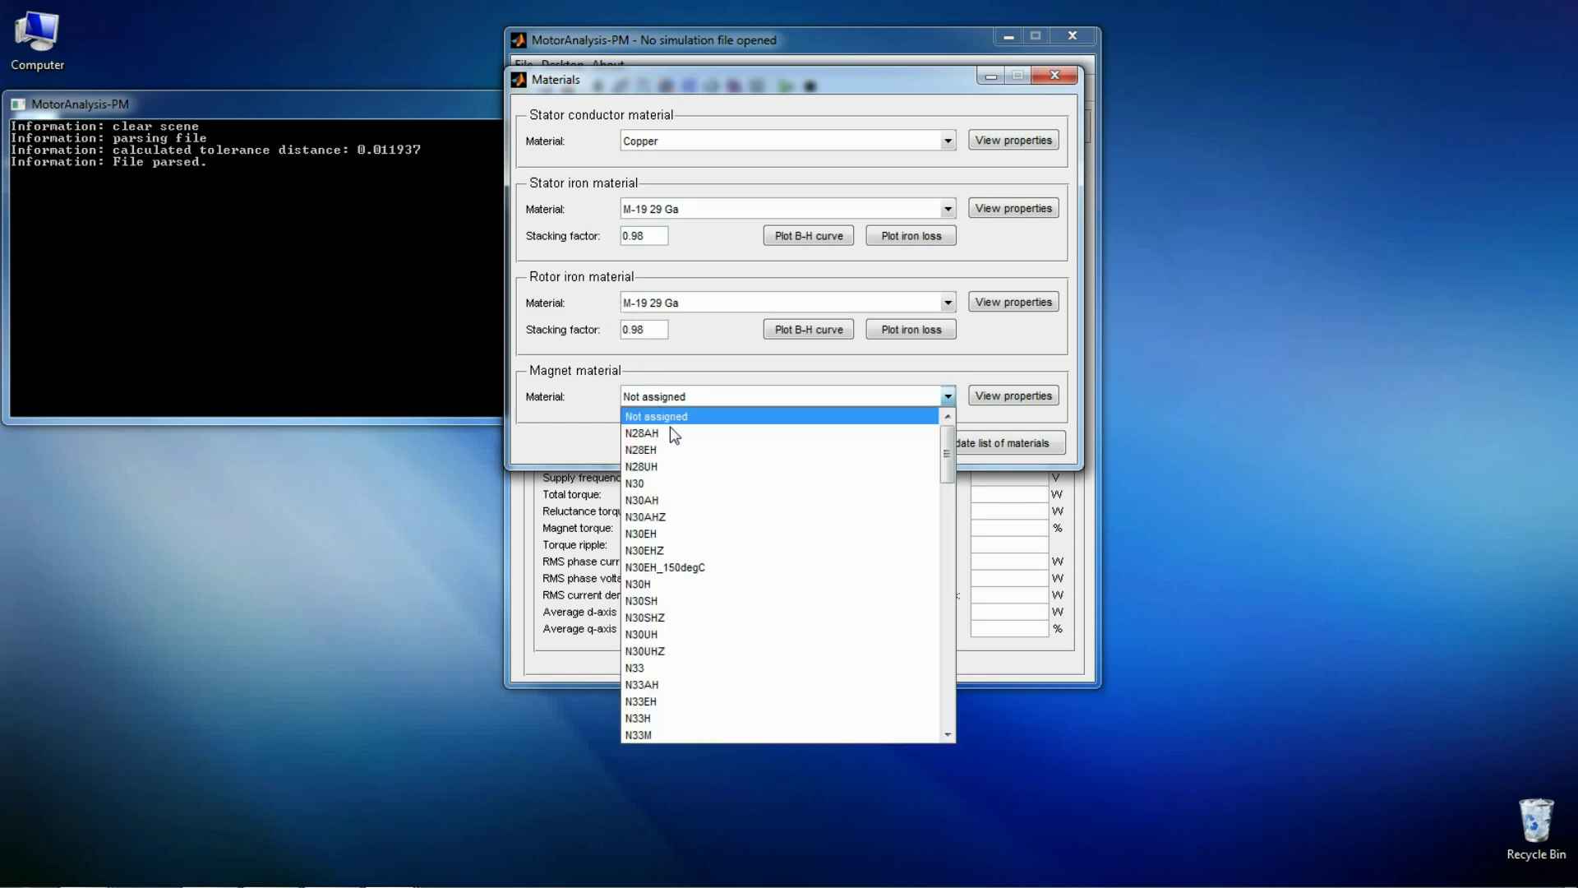
left_click(697, 567)
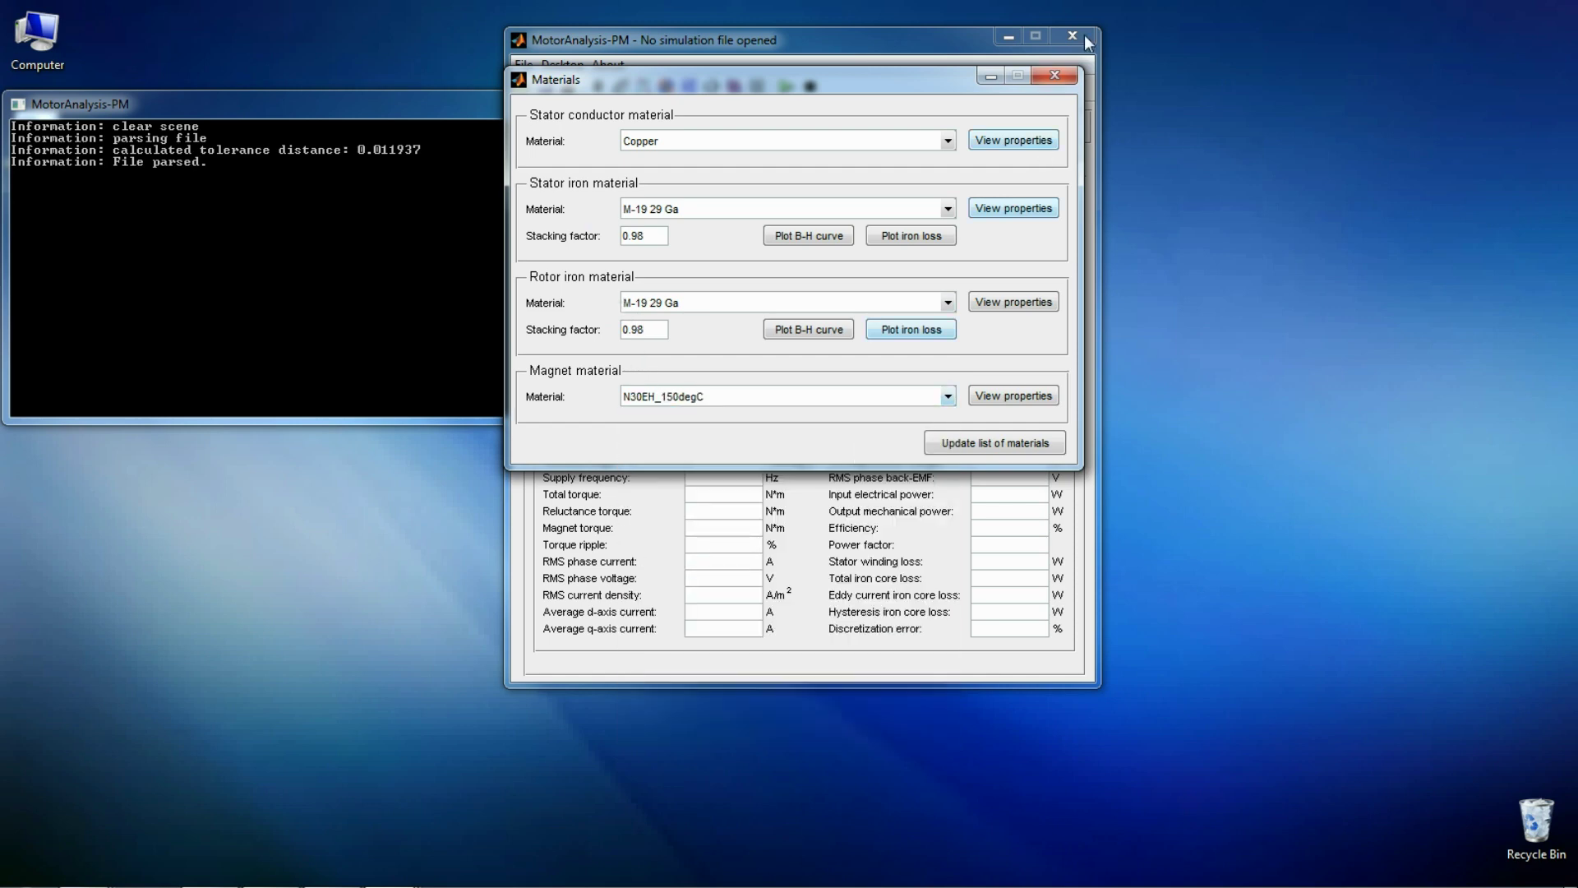
left_click(1058, 77)
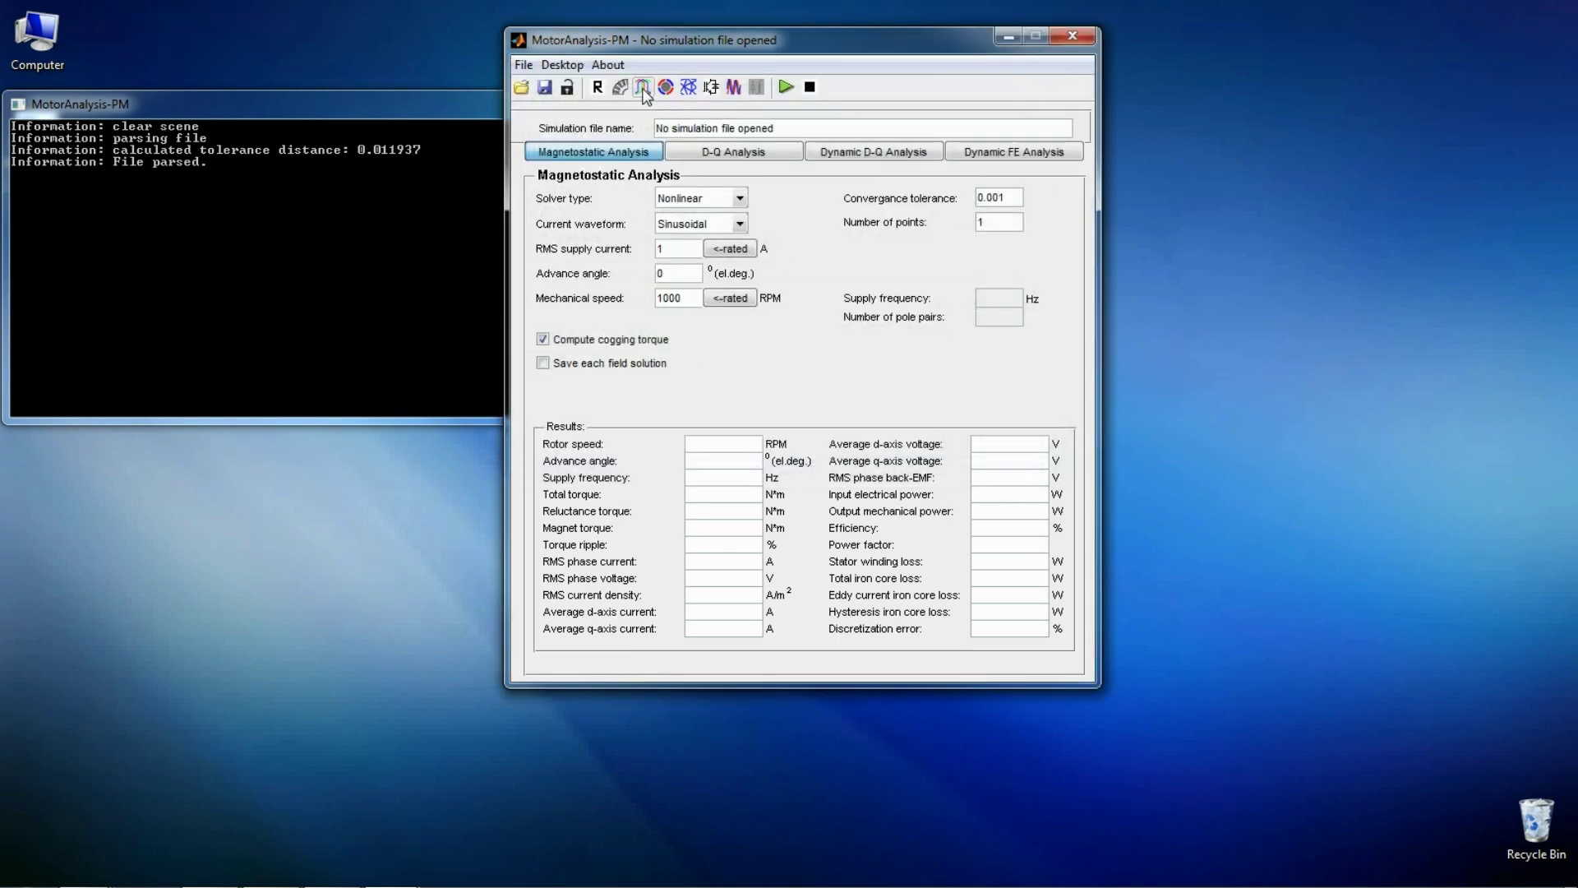
Step: Set 9 conductors per slot and 13 strands of 19 AWG wire
left_click(643, 88)
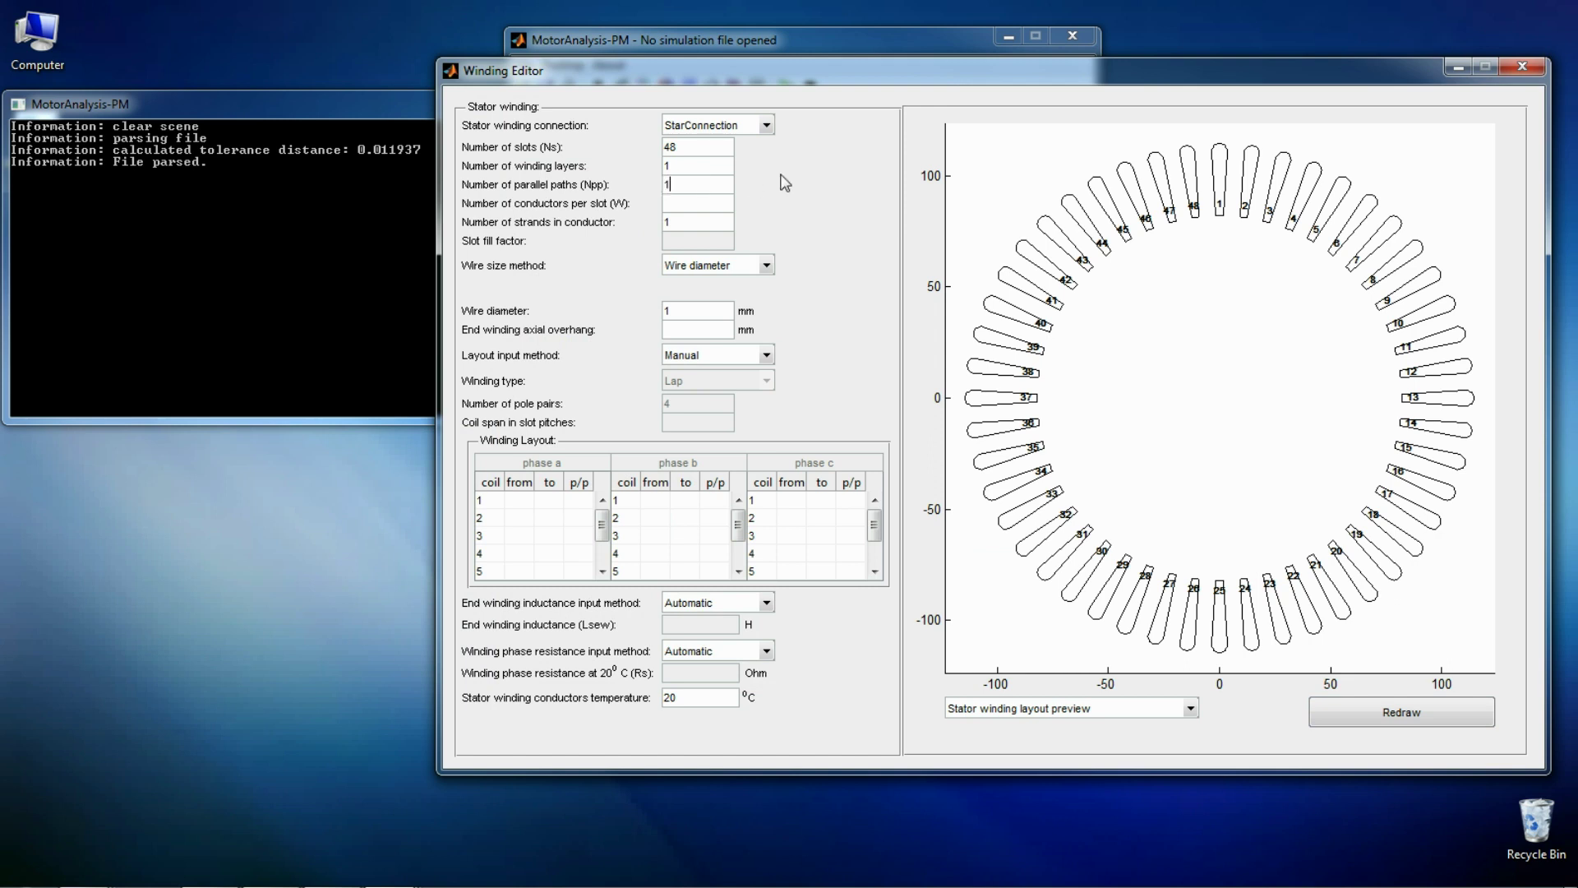
left_click(720, 209)
type("9")
left_click(718, 221)
type("3")
left_click(737, 265)
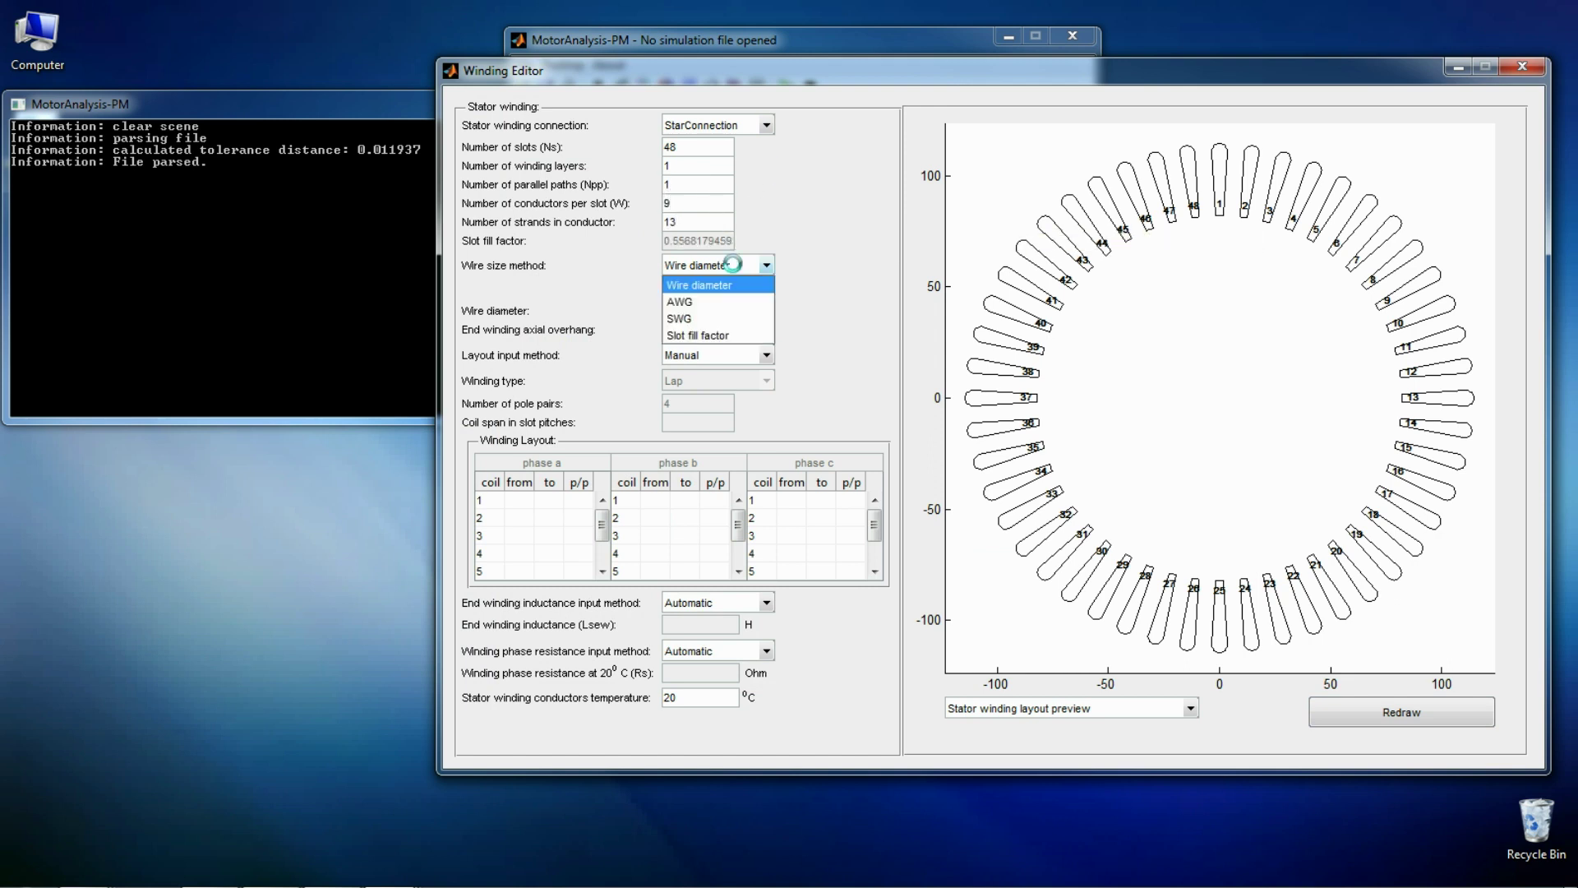
left_click(728, 301)
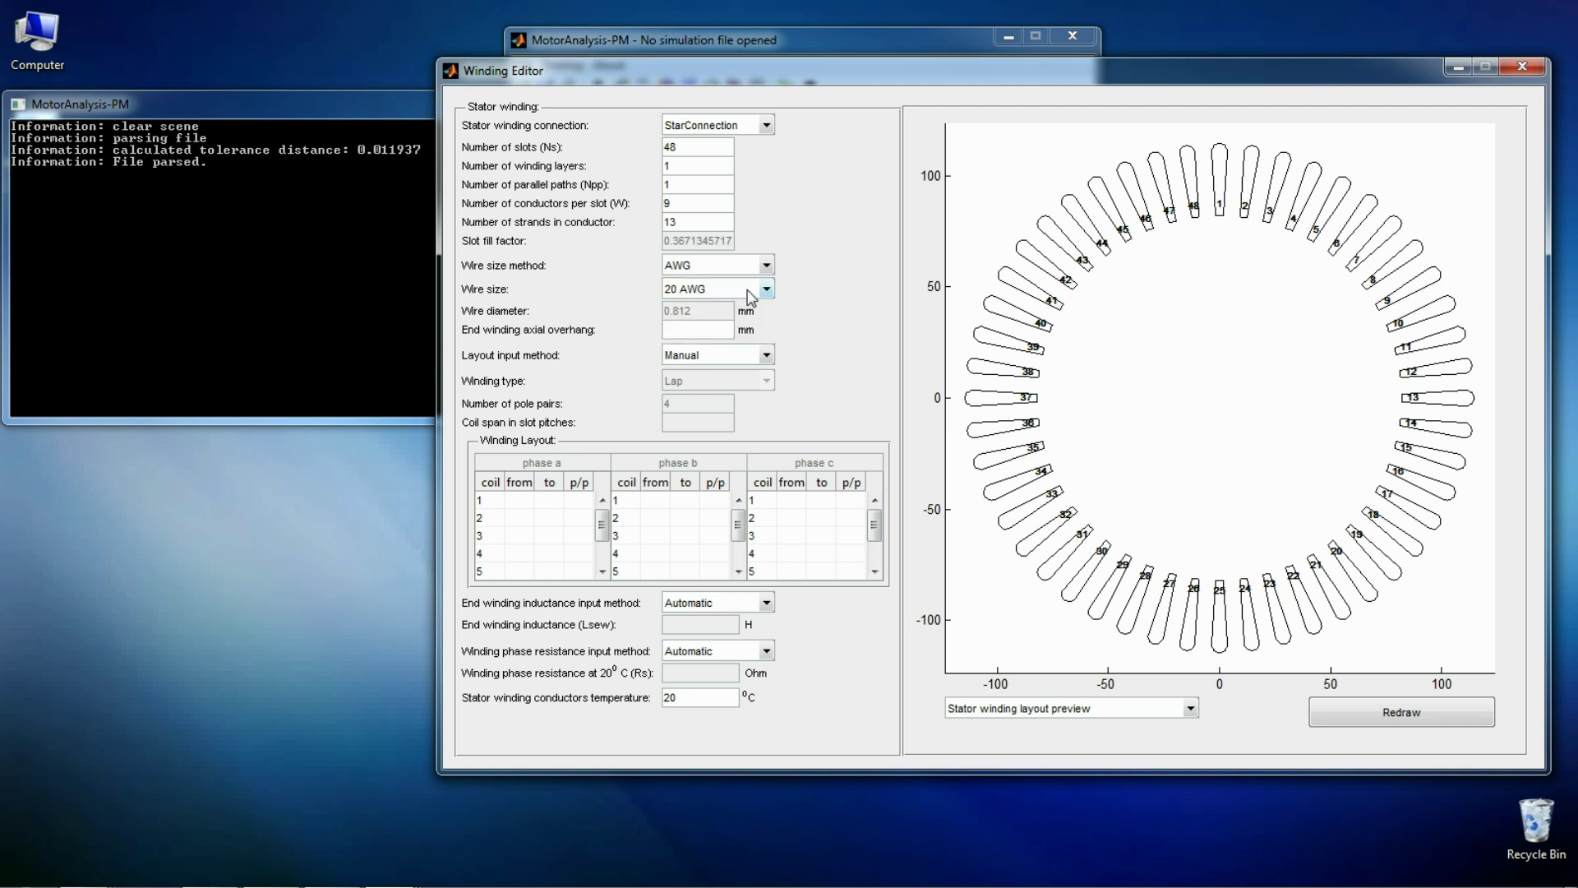
left_click(751, 290)
left_click(742, 311)
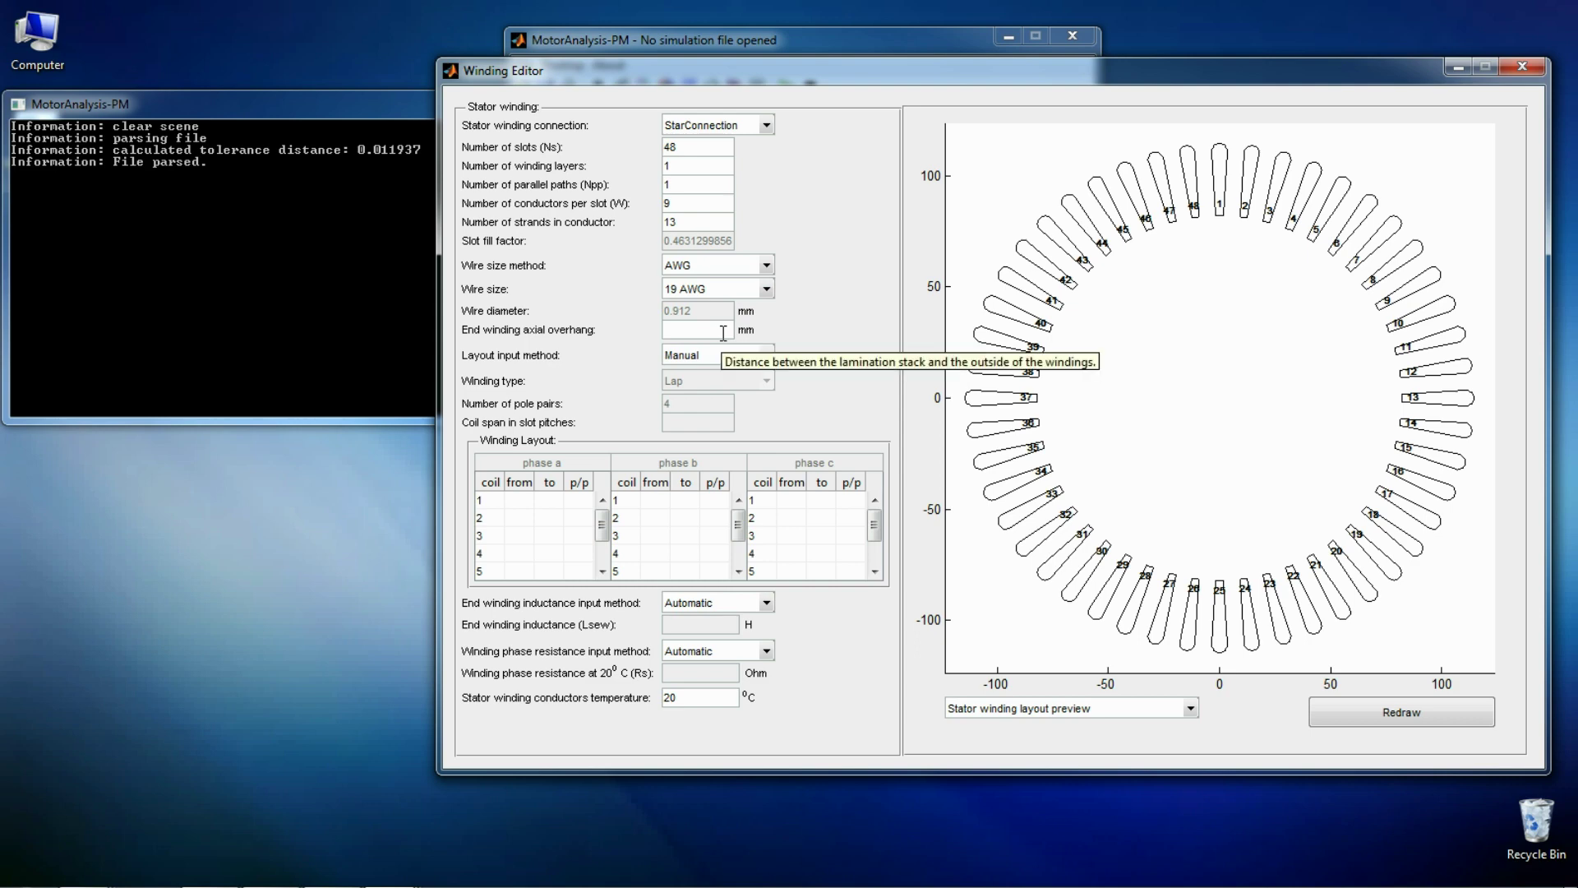
Step: Set a 40 mm end-winding overhang, automatic layout, and 160 °C conductor temperature
left_click(724, 332)
type("40")
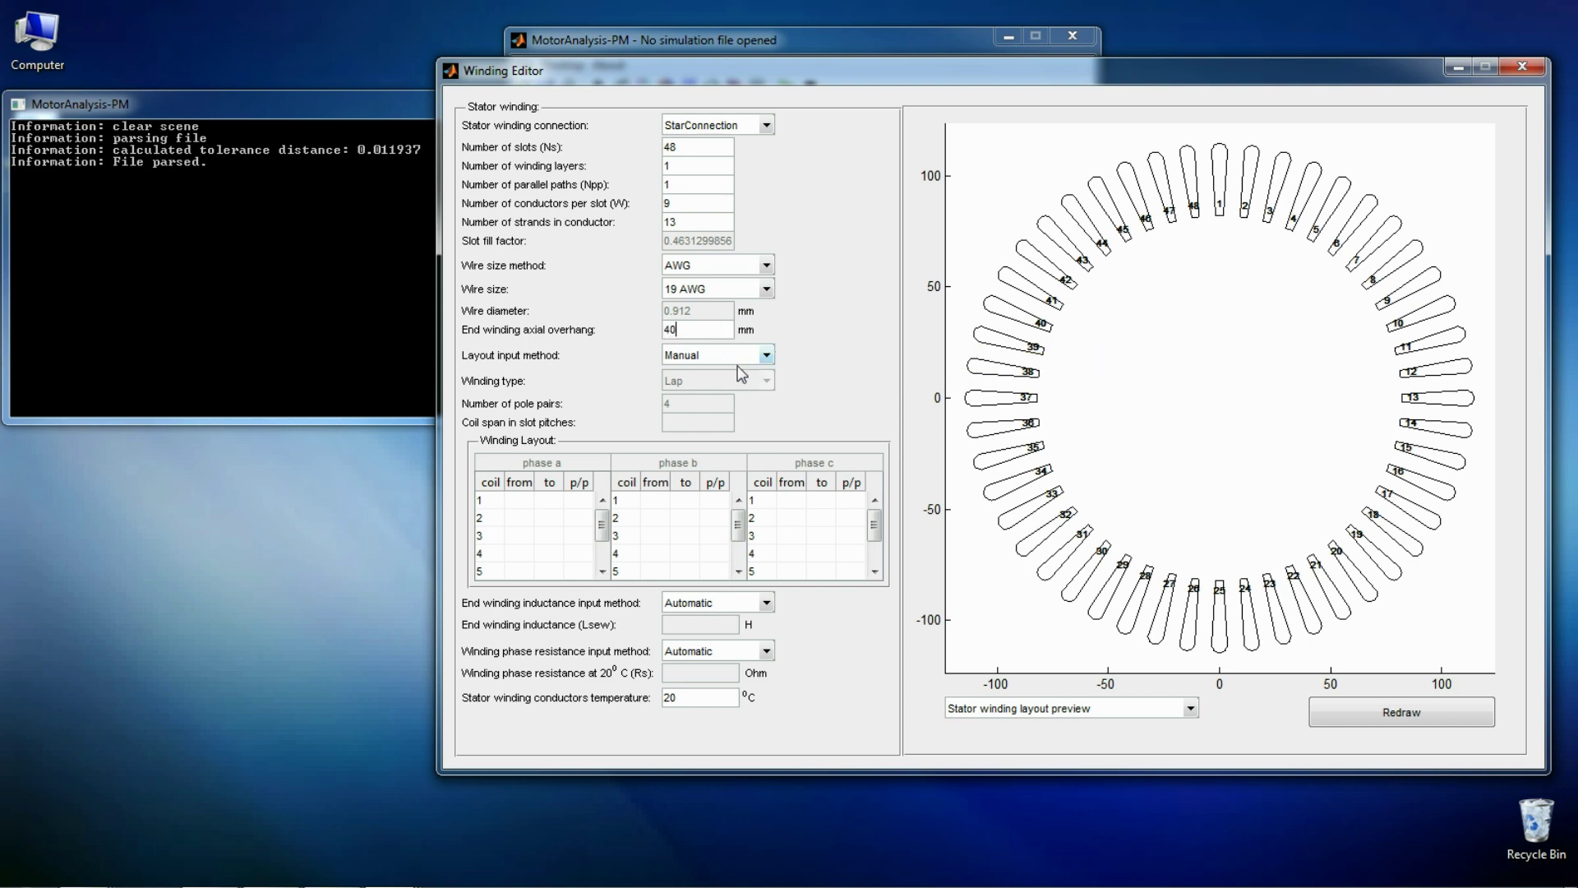
left_click(732, 355)
left_click(737, 394)
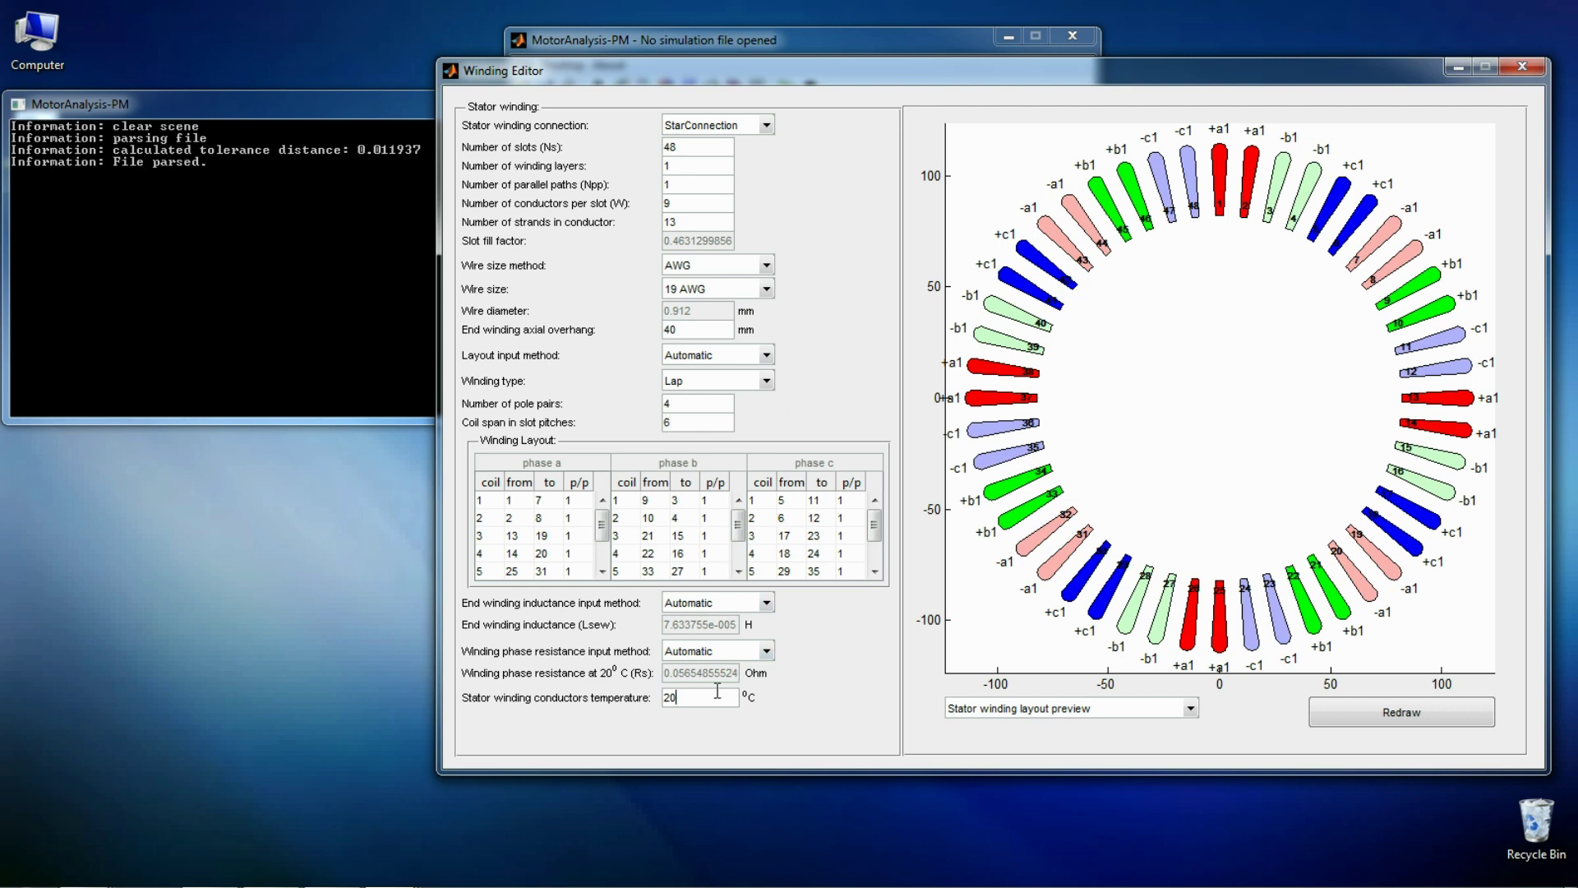
key("BackSpace")
key("BackSpace")
type("160")
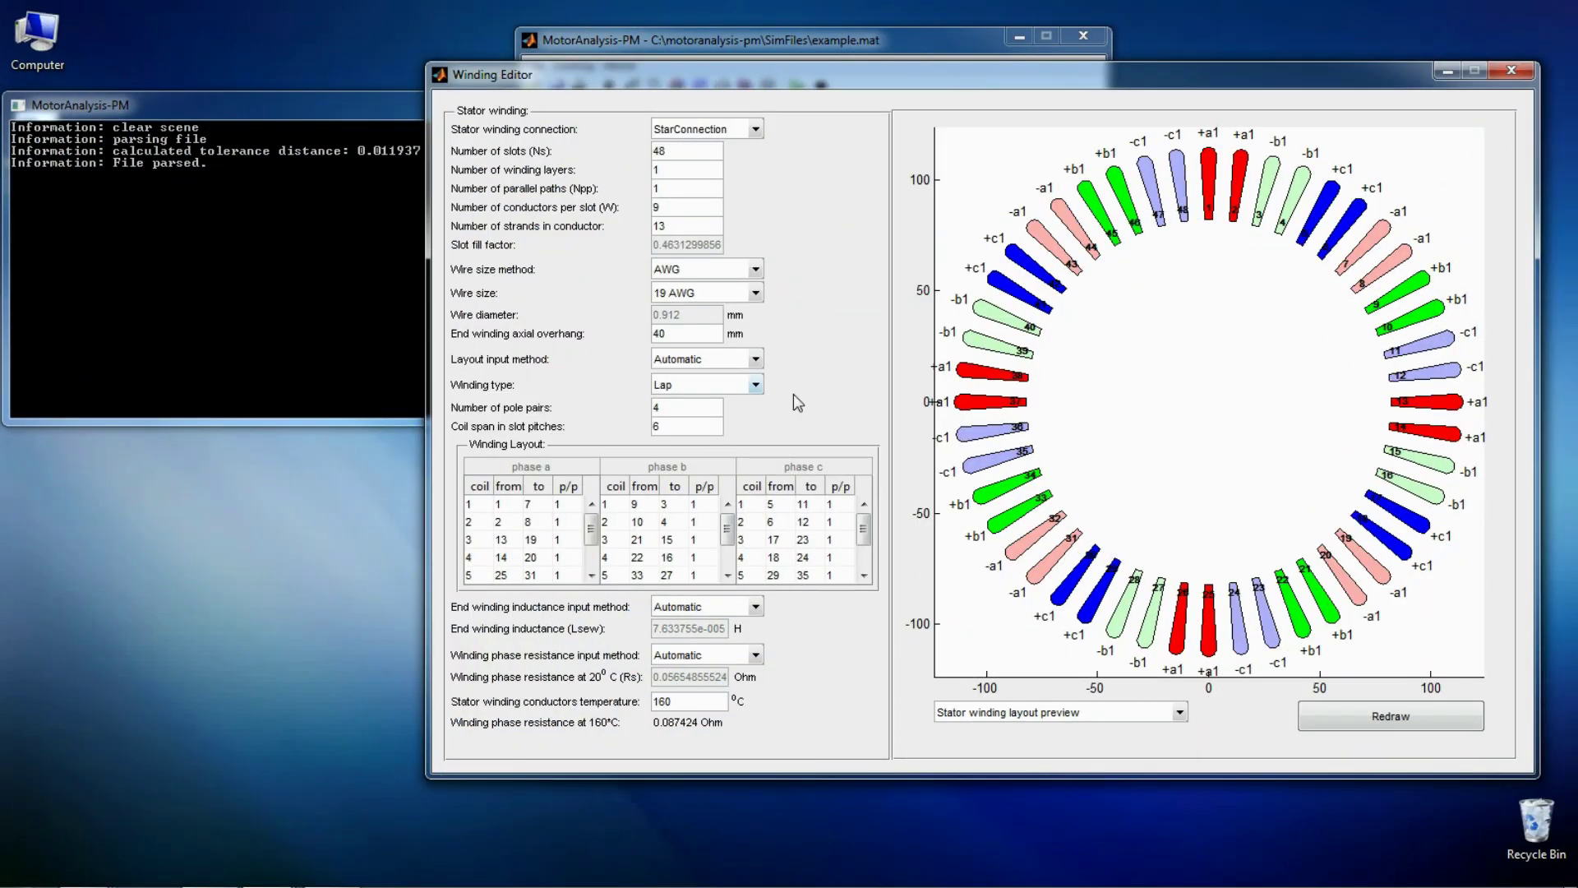
Step: Set the drive to a 500 V DC supply with current hysteresis PWM at 10% hysteresis
left_click(1503, 68)
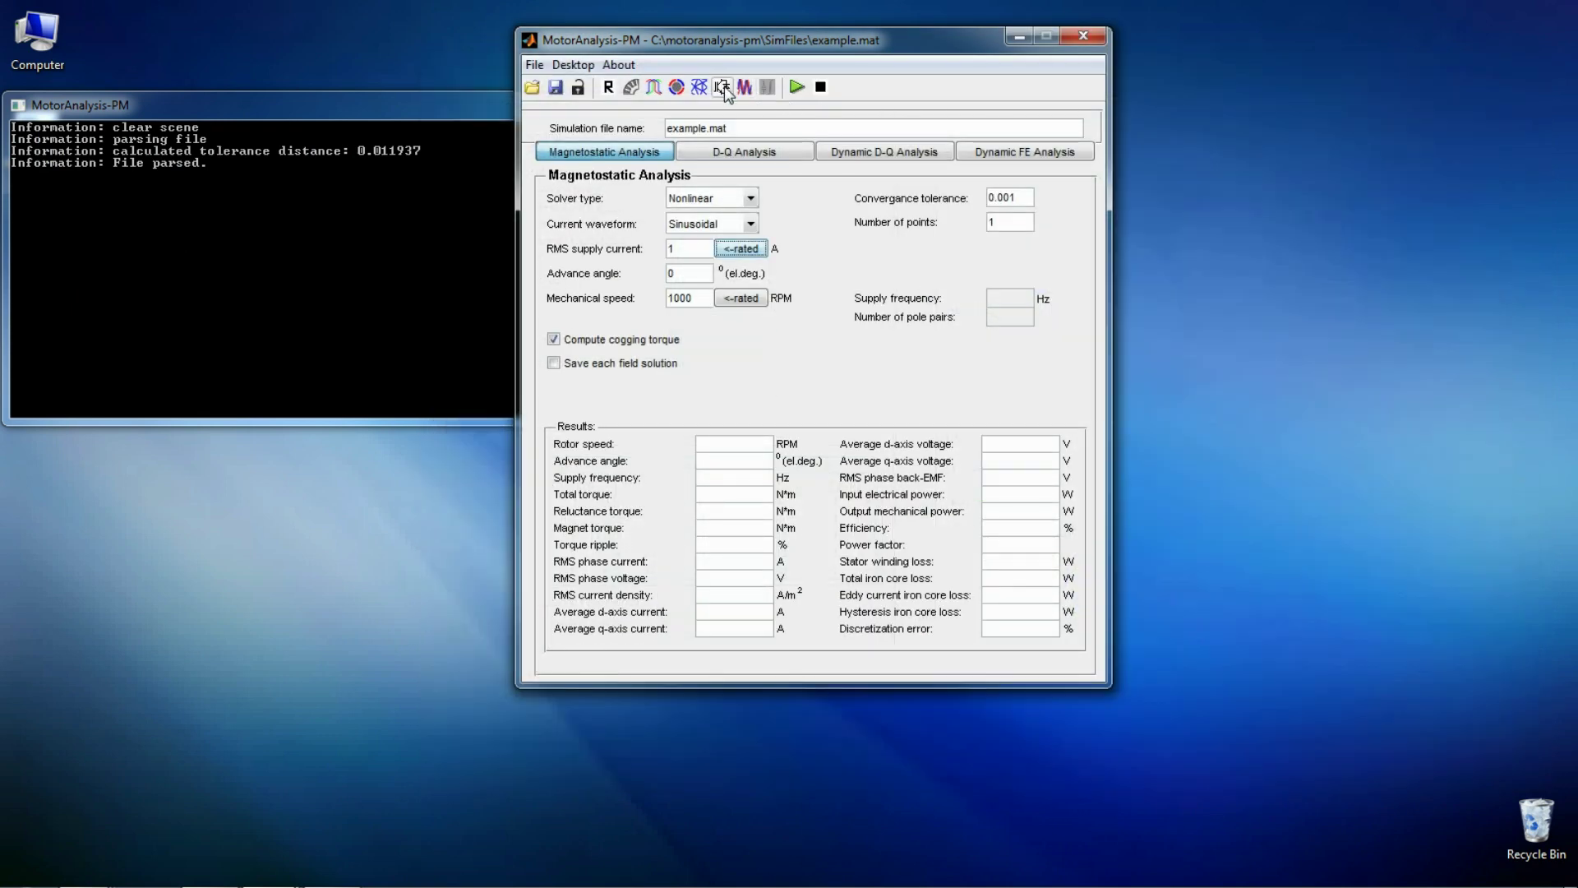
left_click(723, 86)
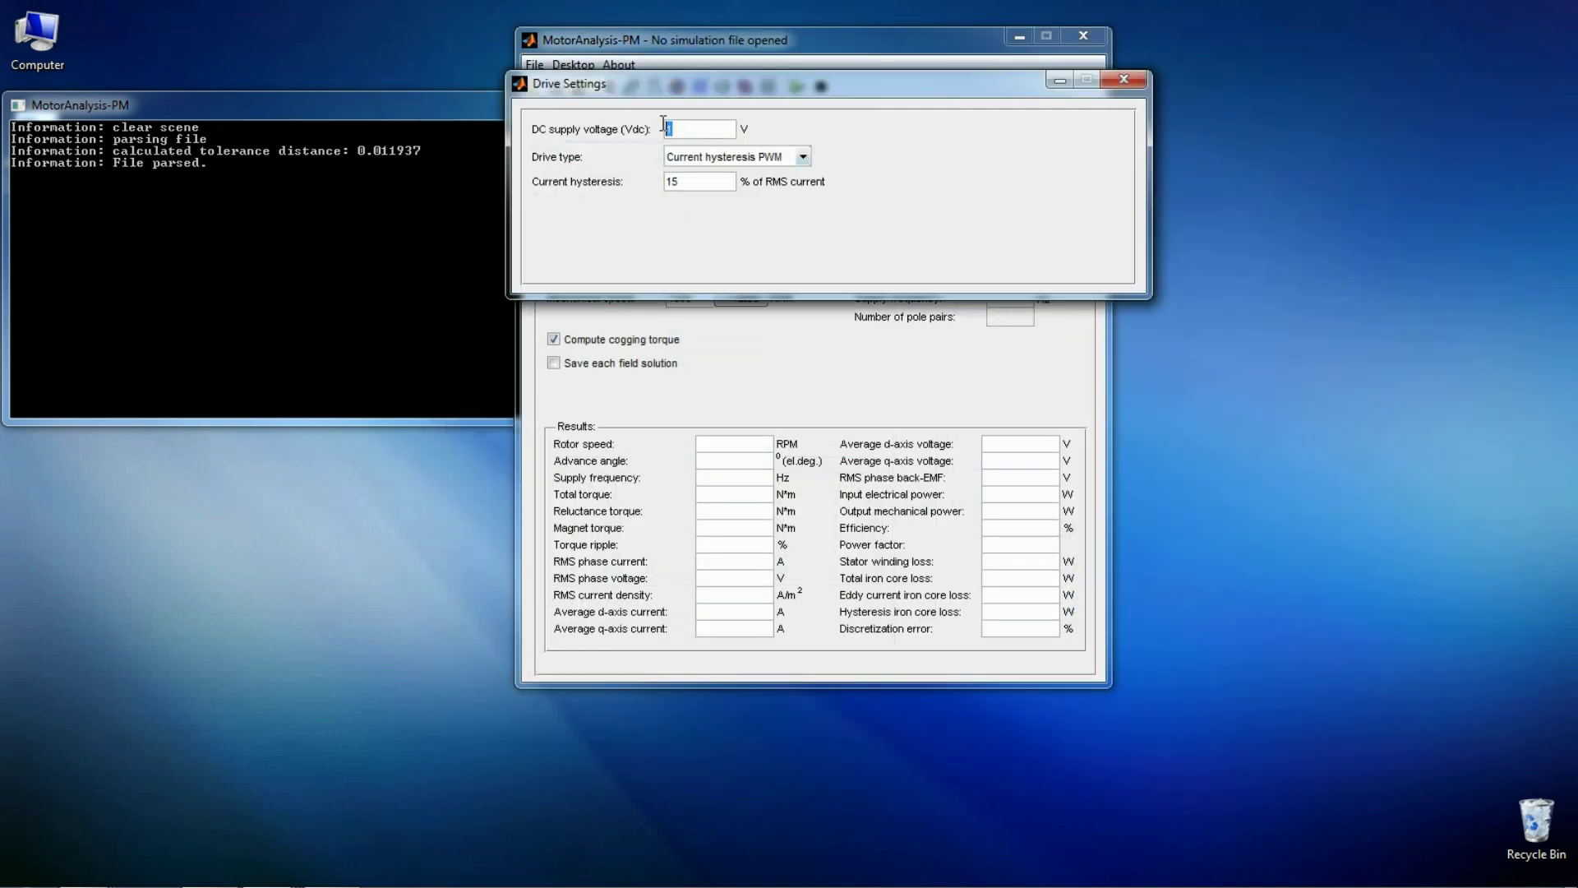
type("500")
left_click(803, 157)
left_click(781, 174)
left_click_drag(687, 183, 668, 171)
Step: Generate the motor's finite-element mesh in the Mesh Editor
left_click(1123, 79)
left_click(699, 86)
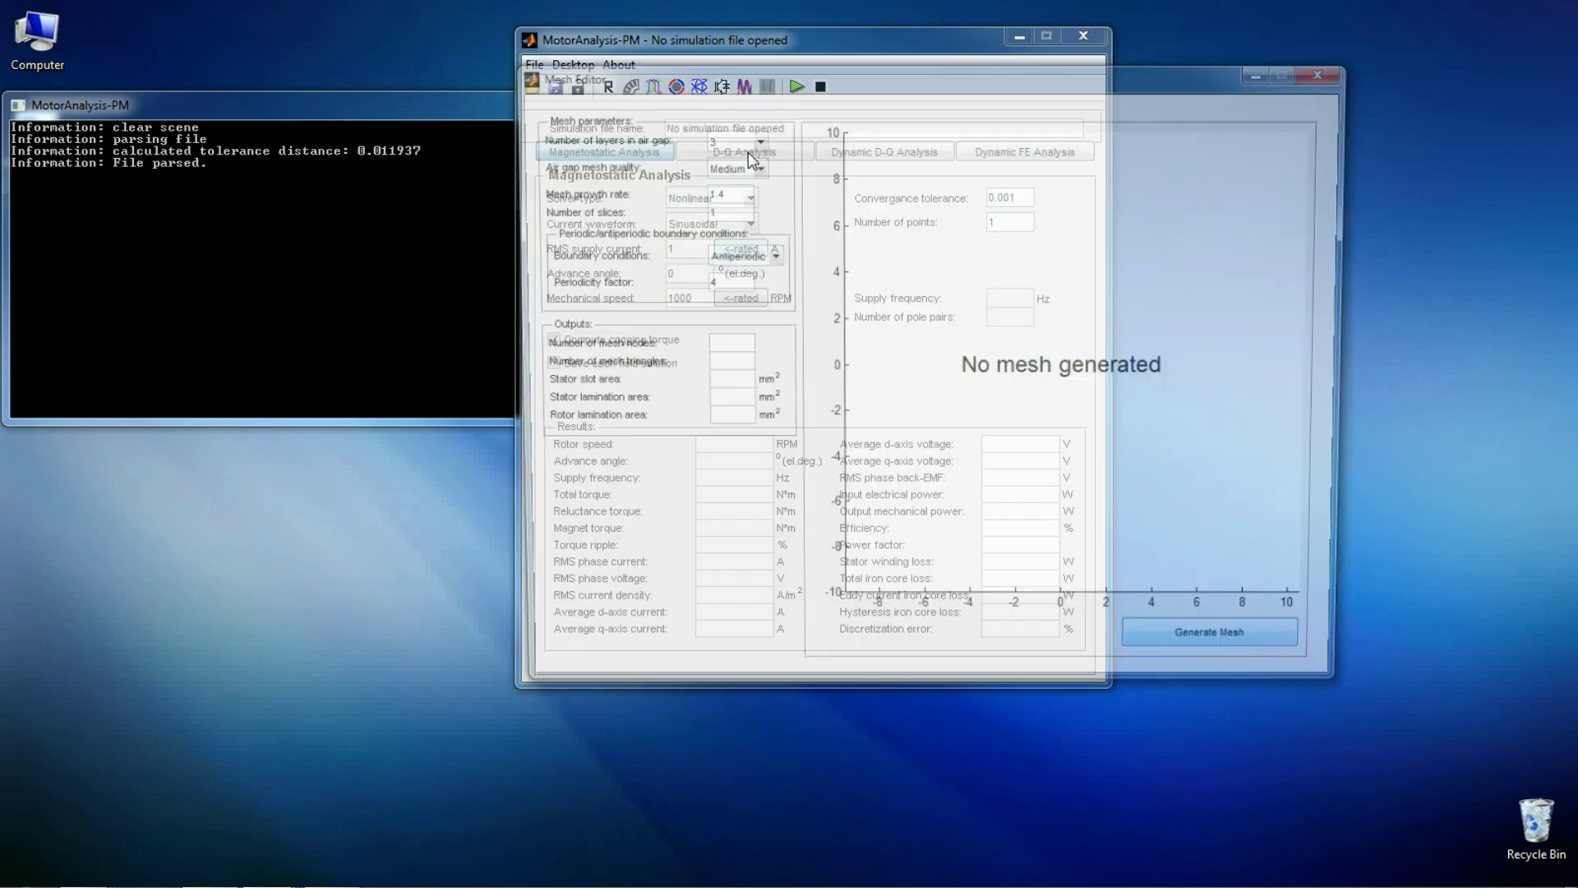
left_click(1178, 651)
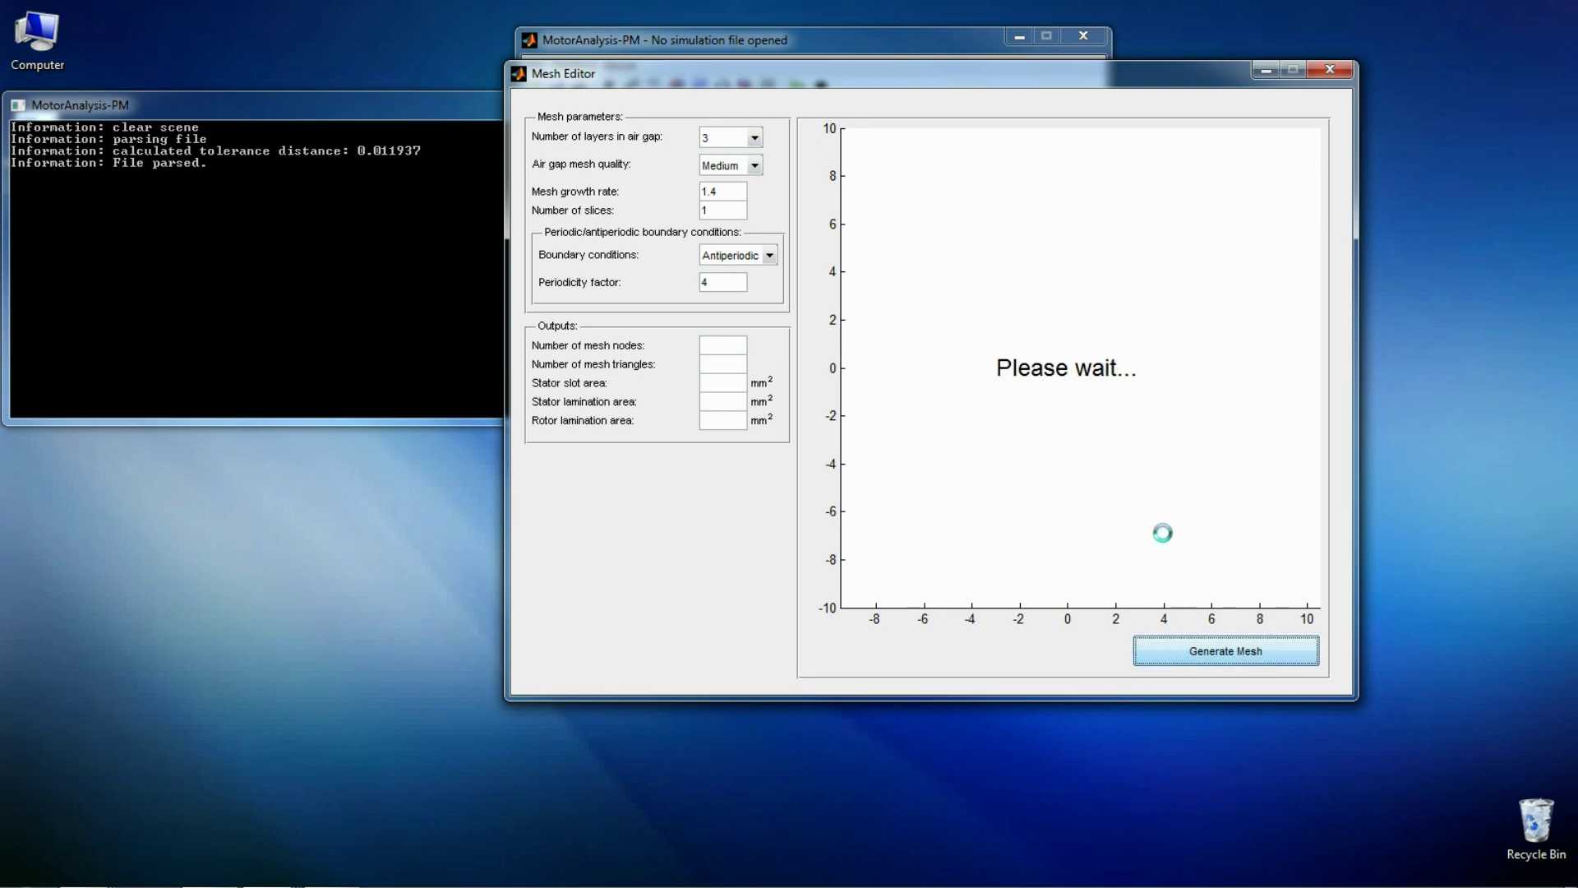
left_click(1331, 71)
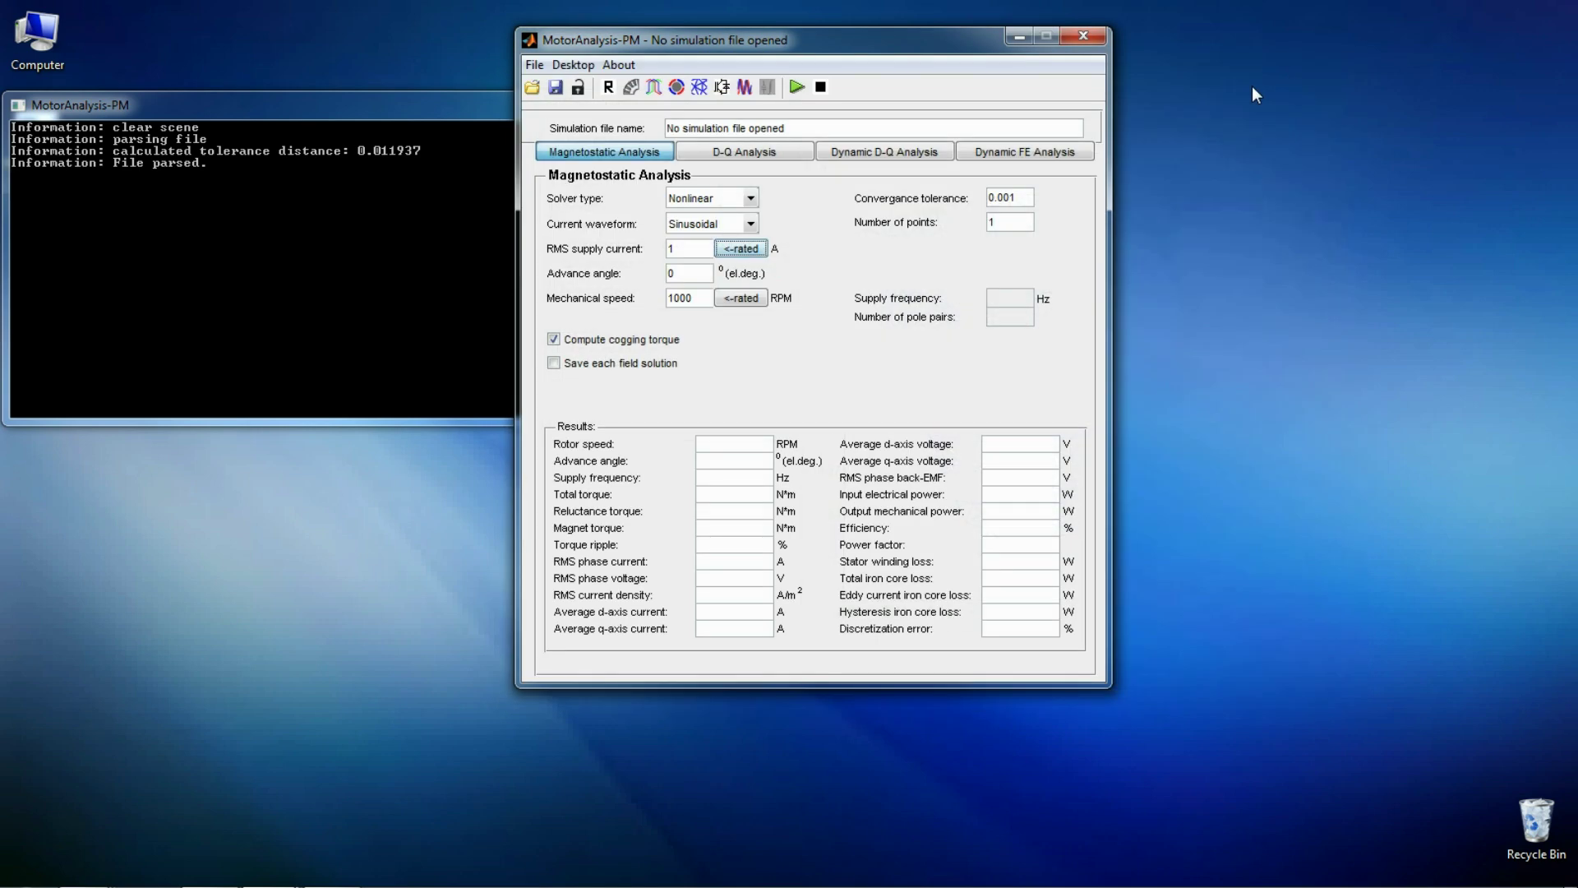
Step: Save the model as example.mat in the SimFiles folder
left_click(556, 88)
type("example")
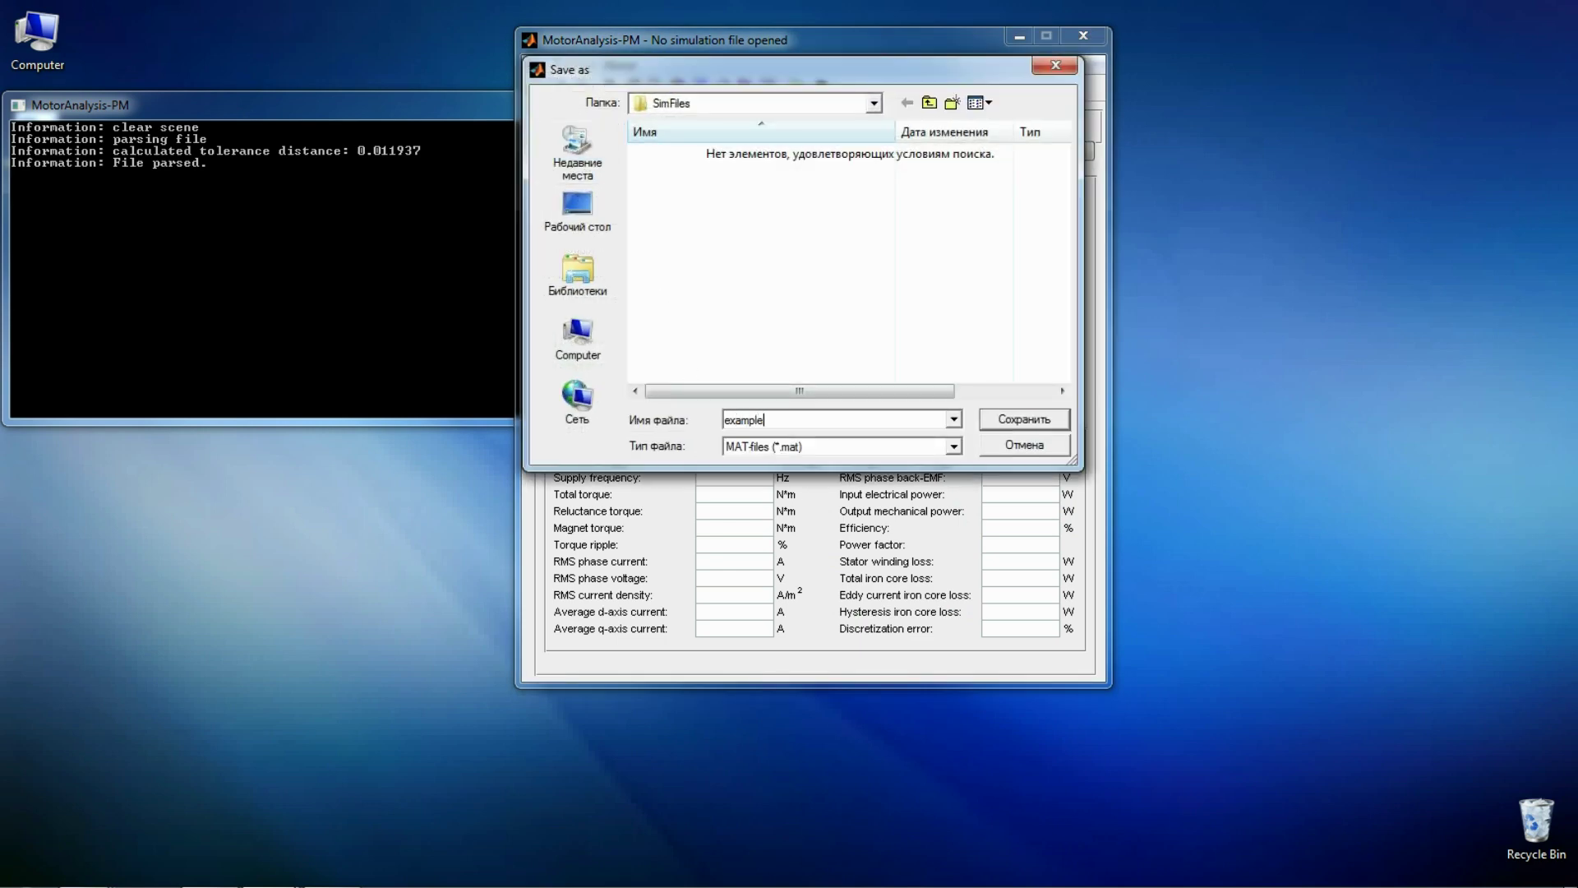
left_click(1048, 431)
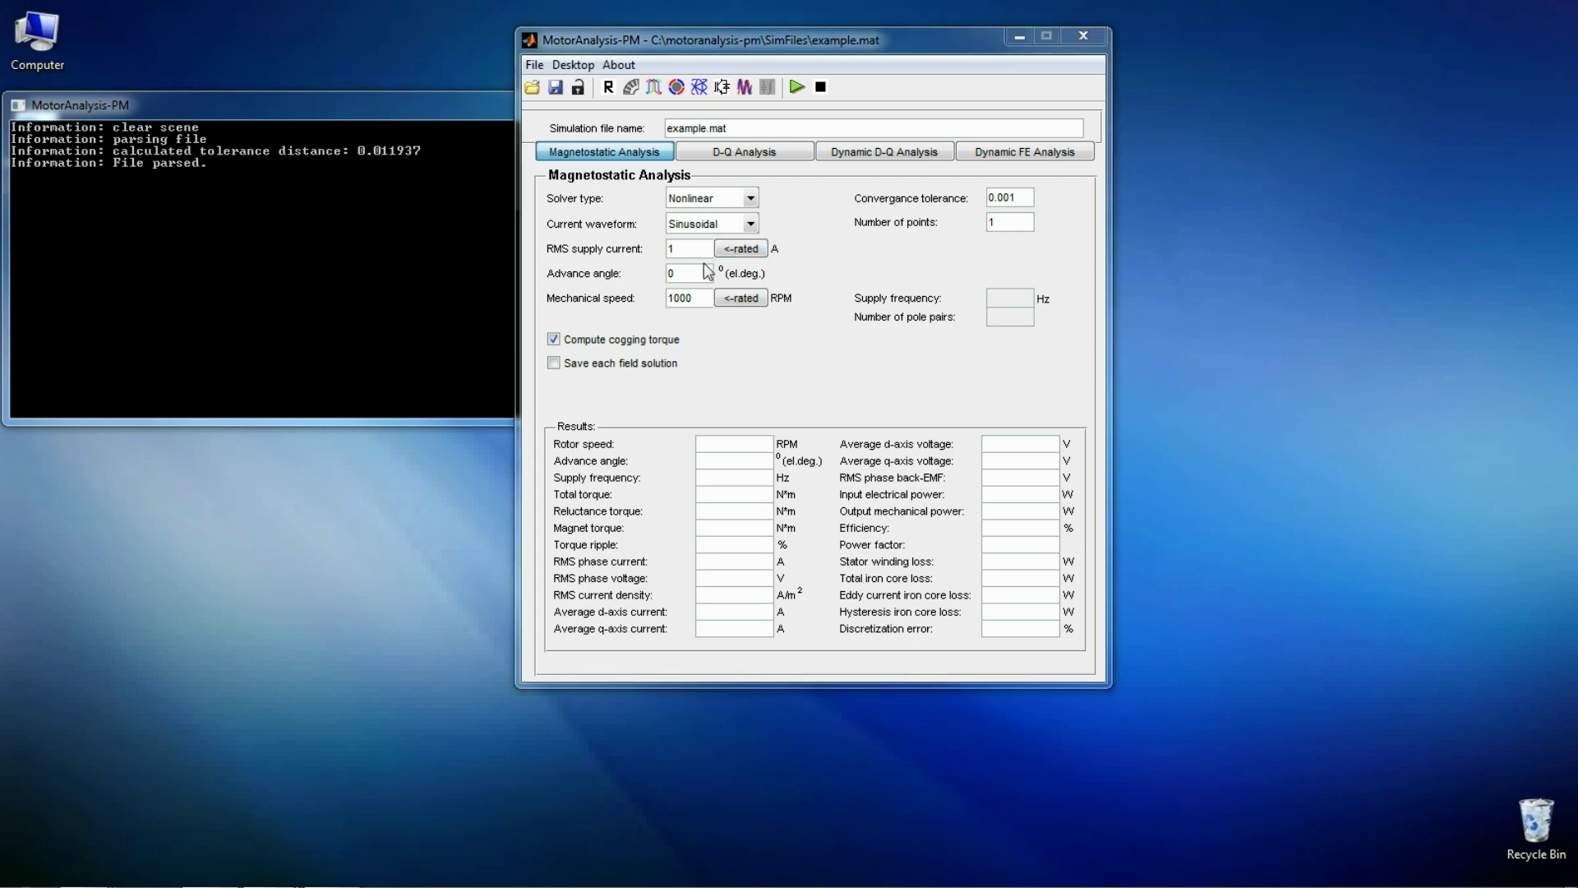
Step: Enter 220 A RMS current, 50° advance angle, 1200 RPM, sinusoidal waveform, and 100 points
left_click_drag(690, 249, 663, 249)
type("220")
key("Tab")
type("50")
key("Tab")
type("12")
left_click(750, 224)
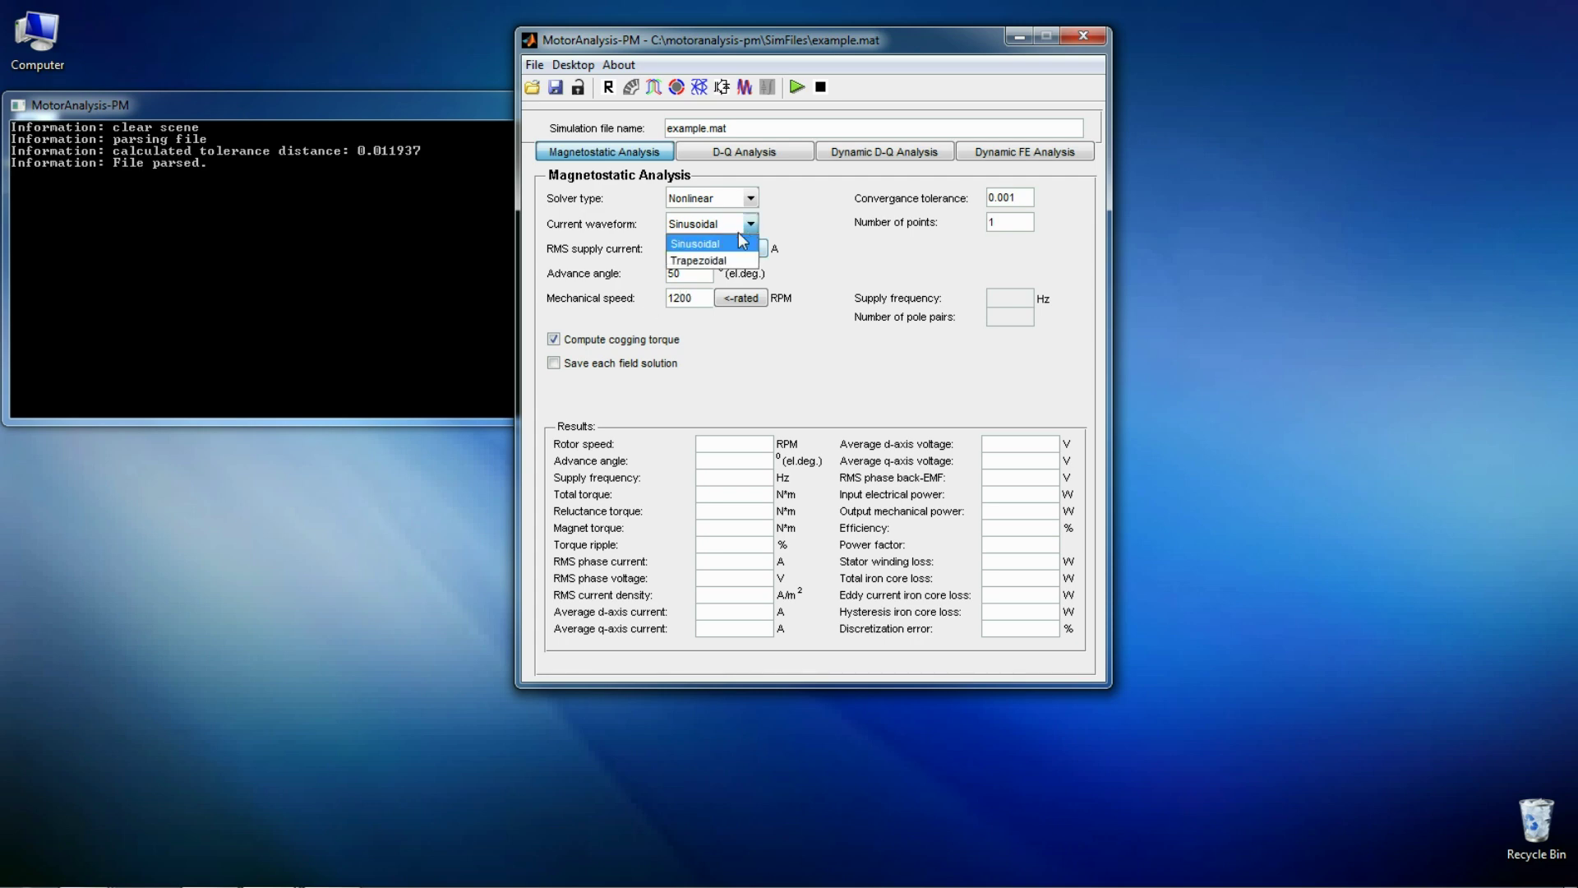
left_click(729, 242)
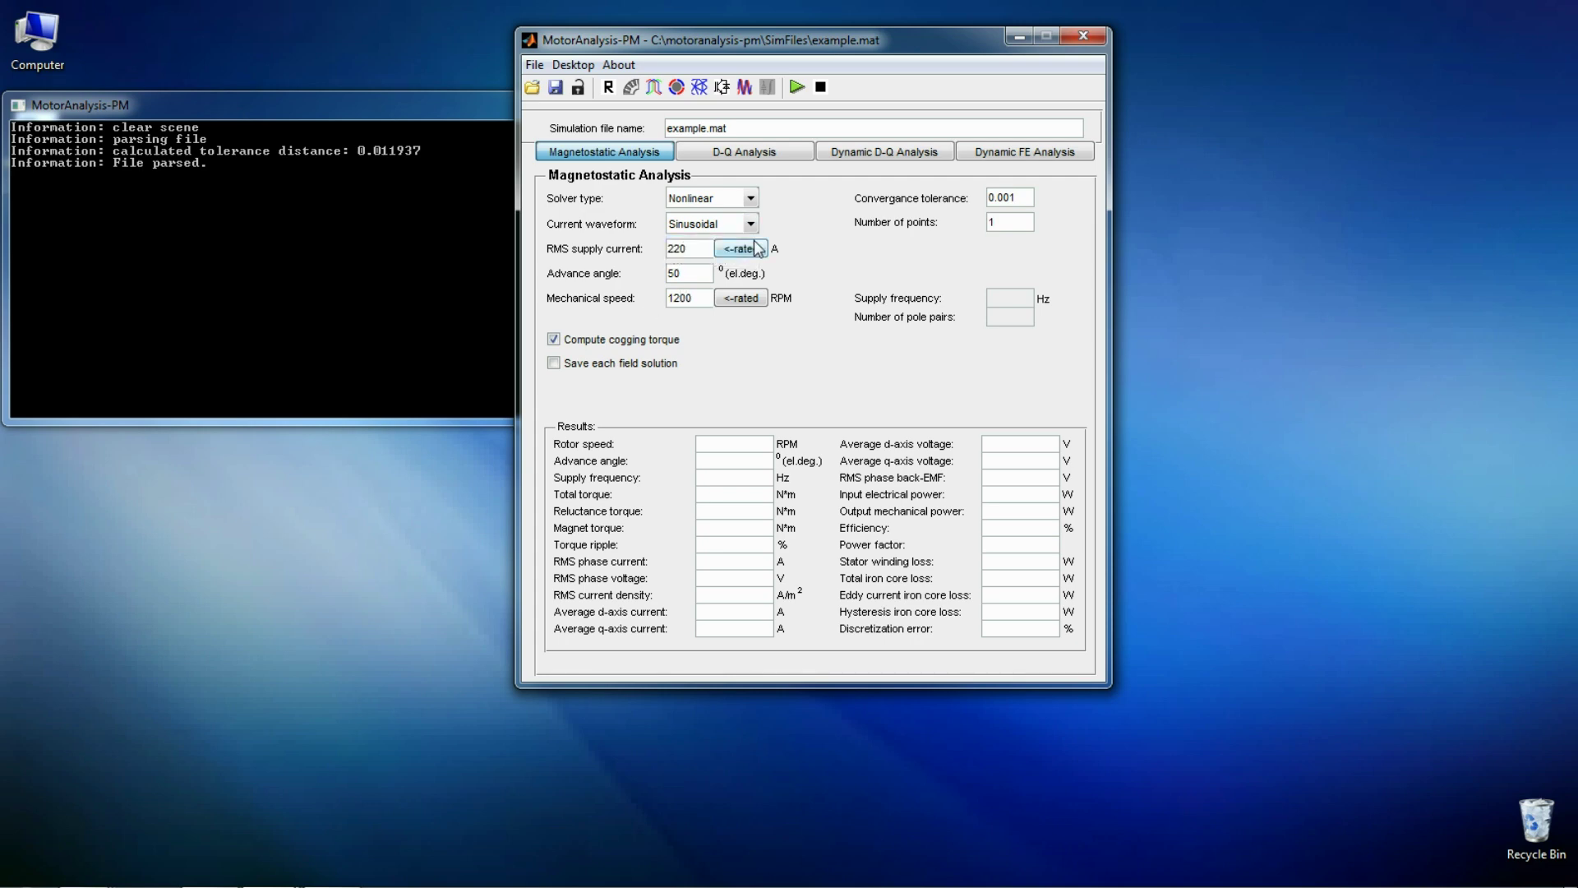
left_click(1030, 222)
type("00")
Step: Enable saving each field solution and run the magnetostatic simulation
left_click(659, 364)
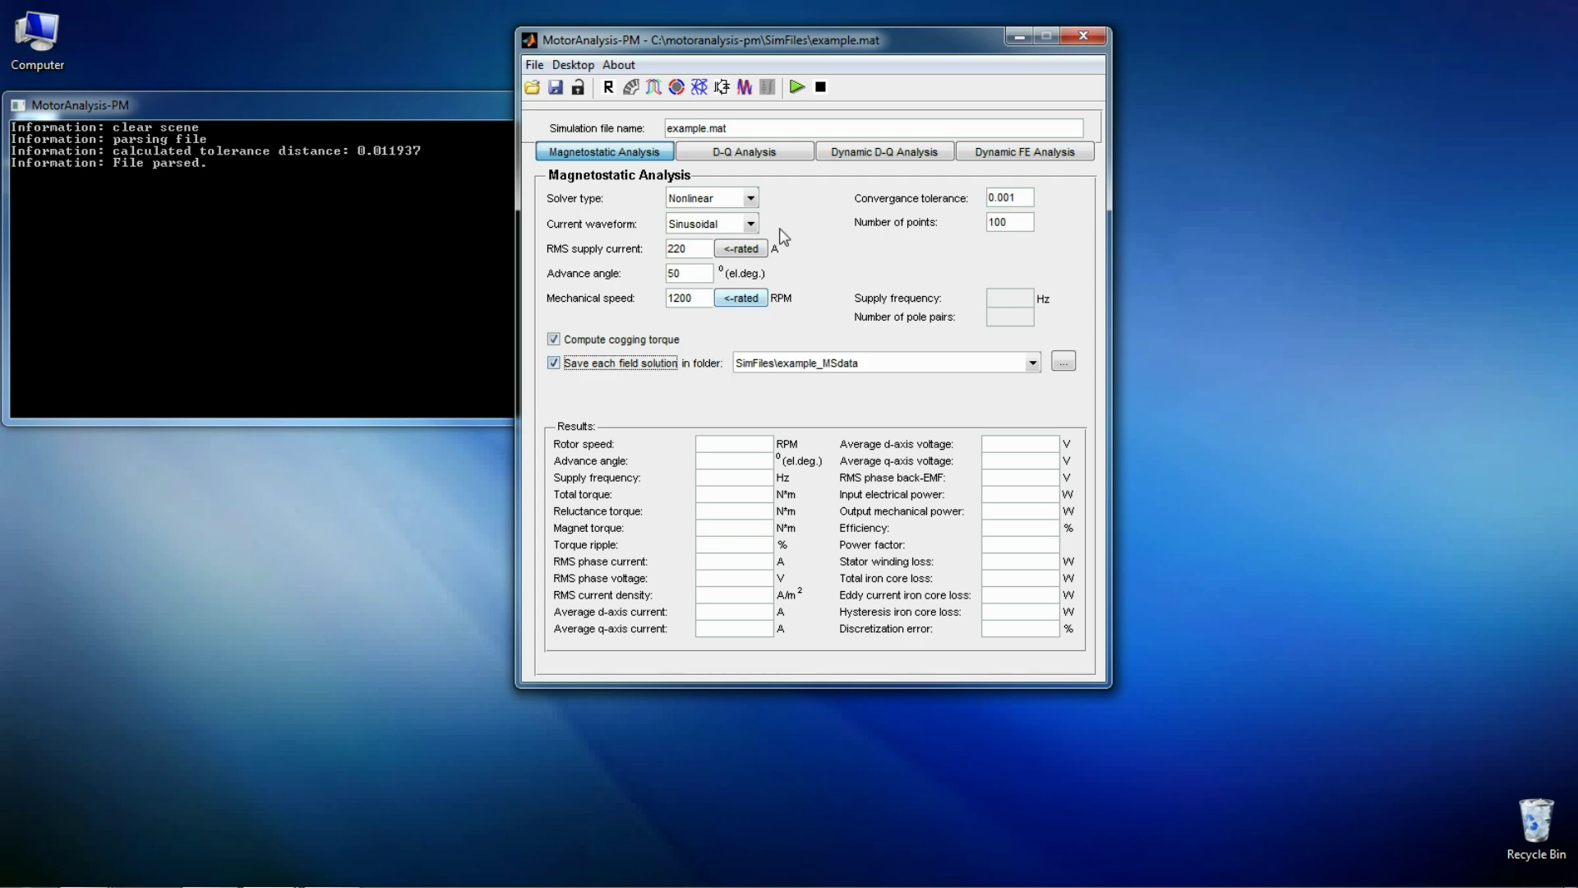
left_click(798, 87)
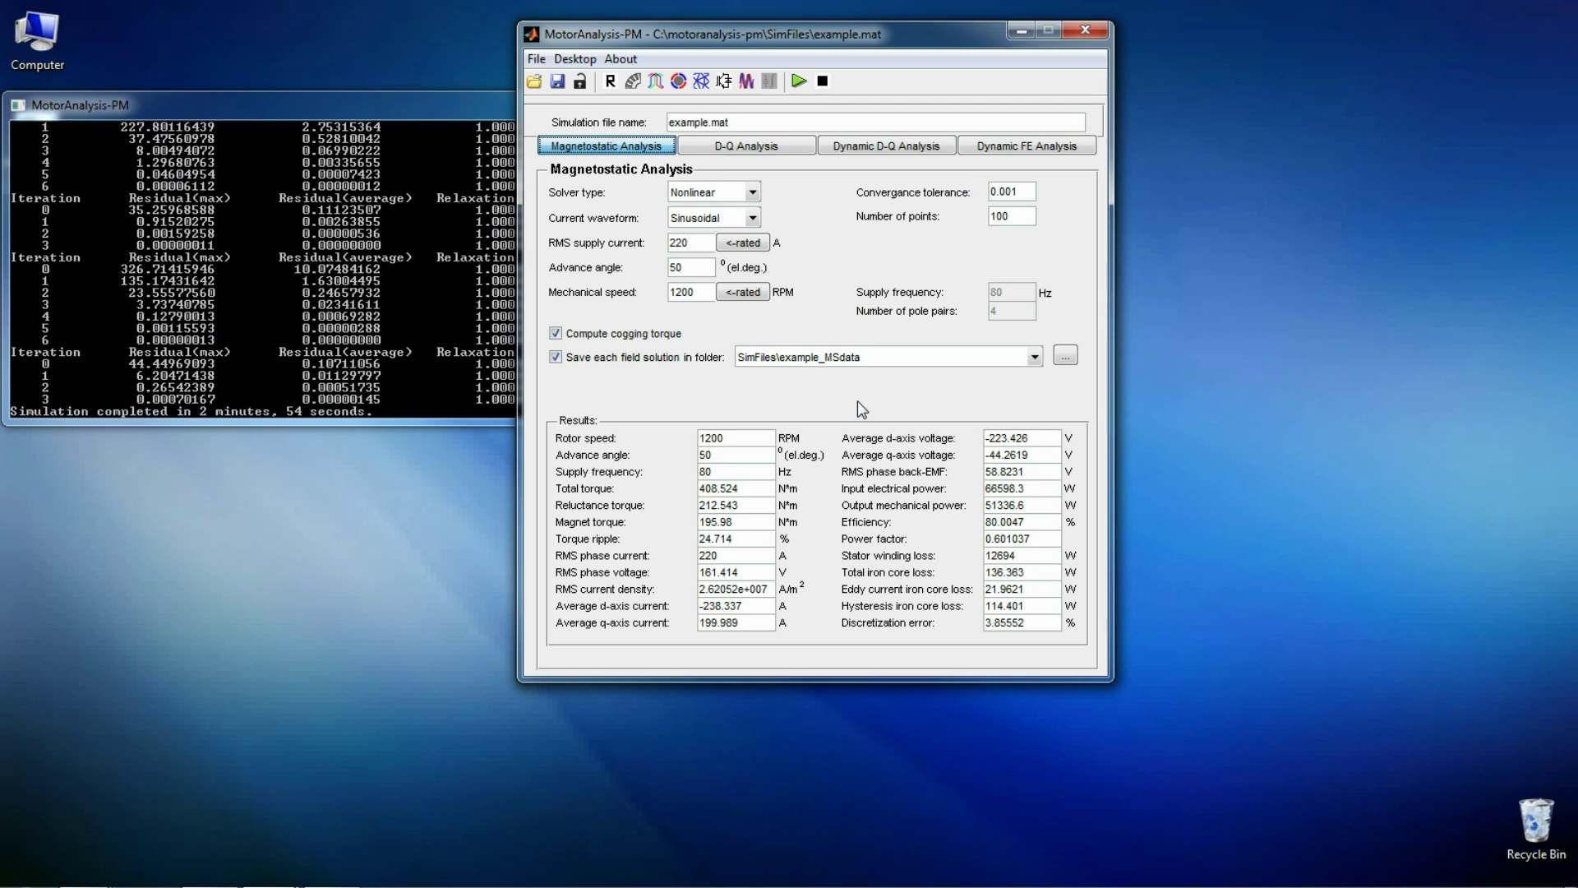
Step: In the plot wizard, set time subplot 1 to phase A current Ia
left_click(746, 83)
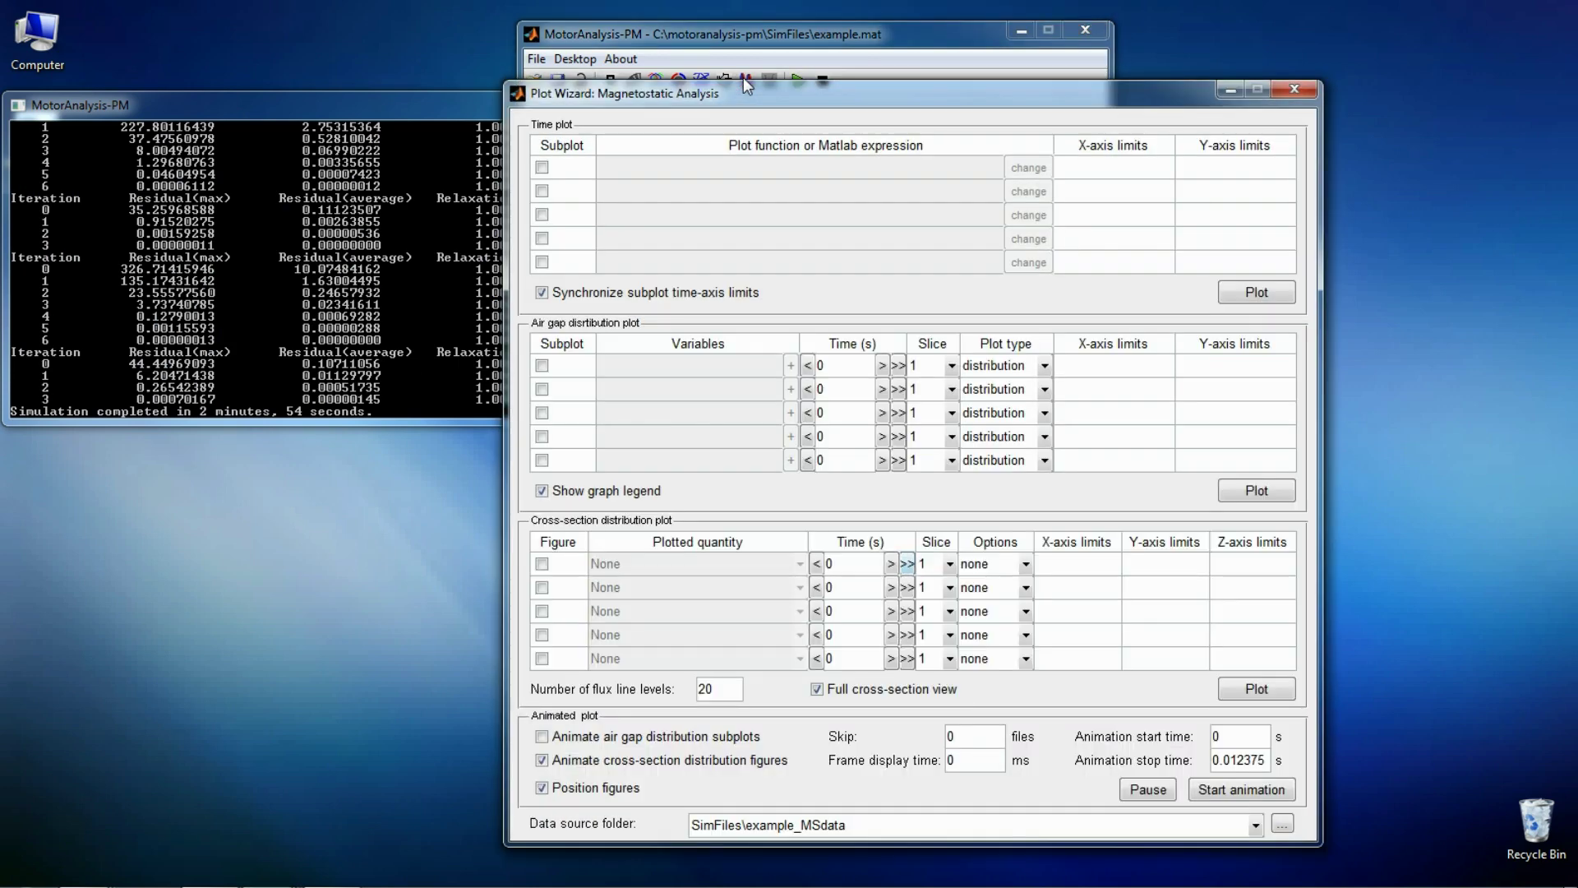
left_click(542, 166)
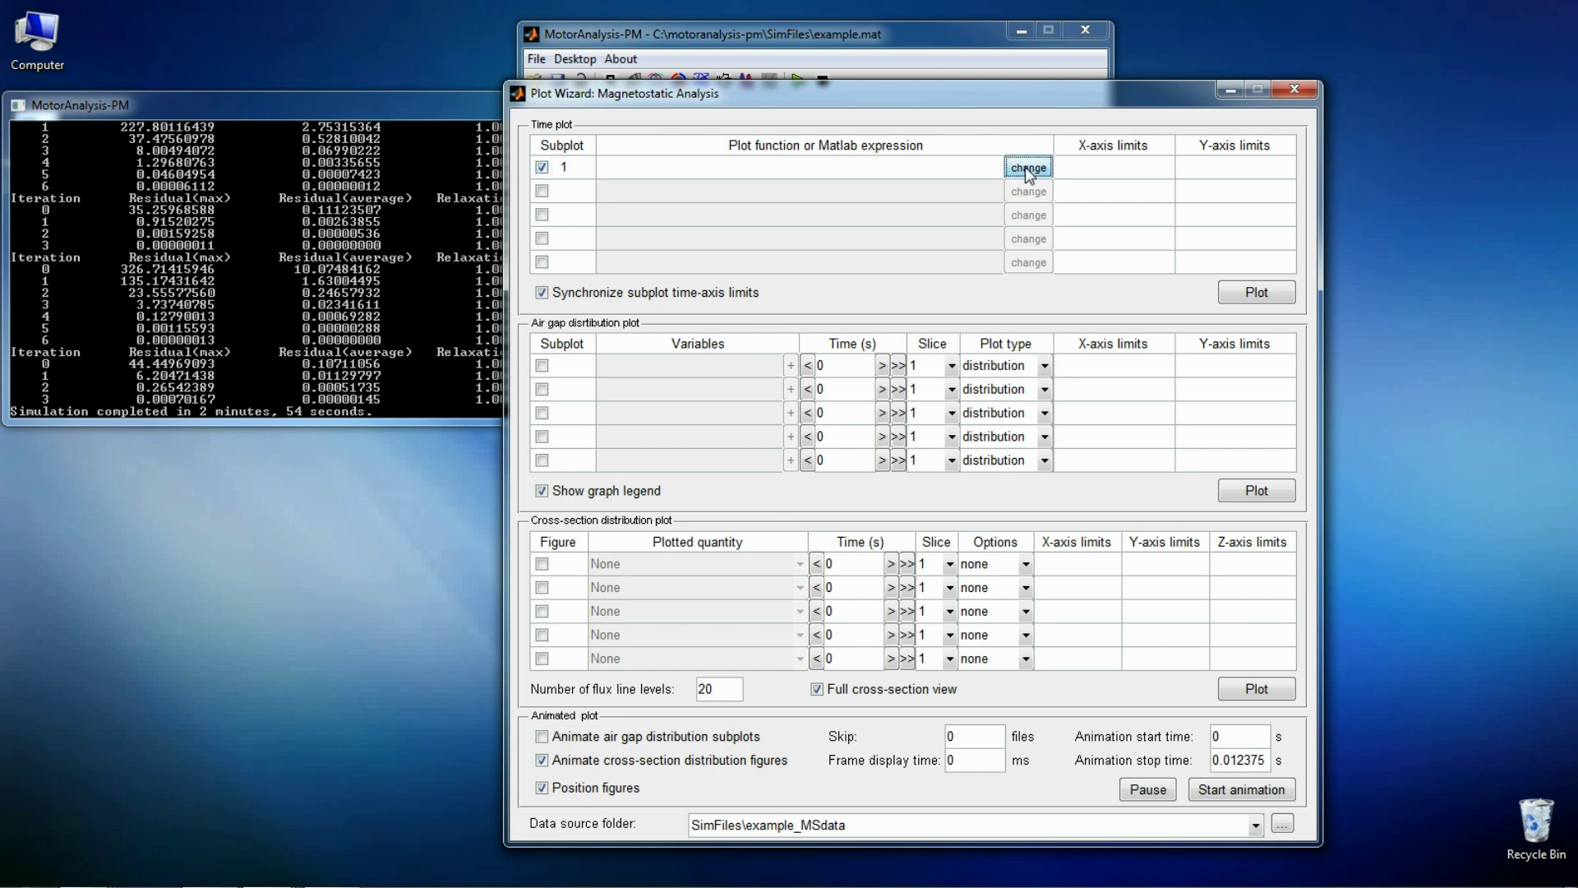
left_click(1024, 167)
left_click(705, 148)
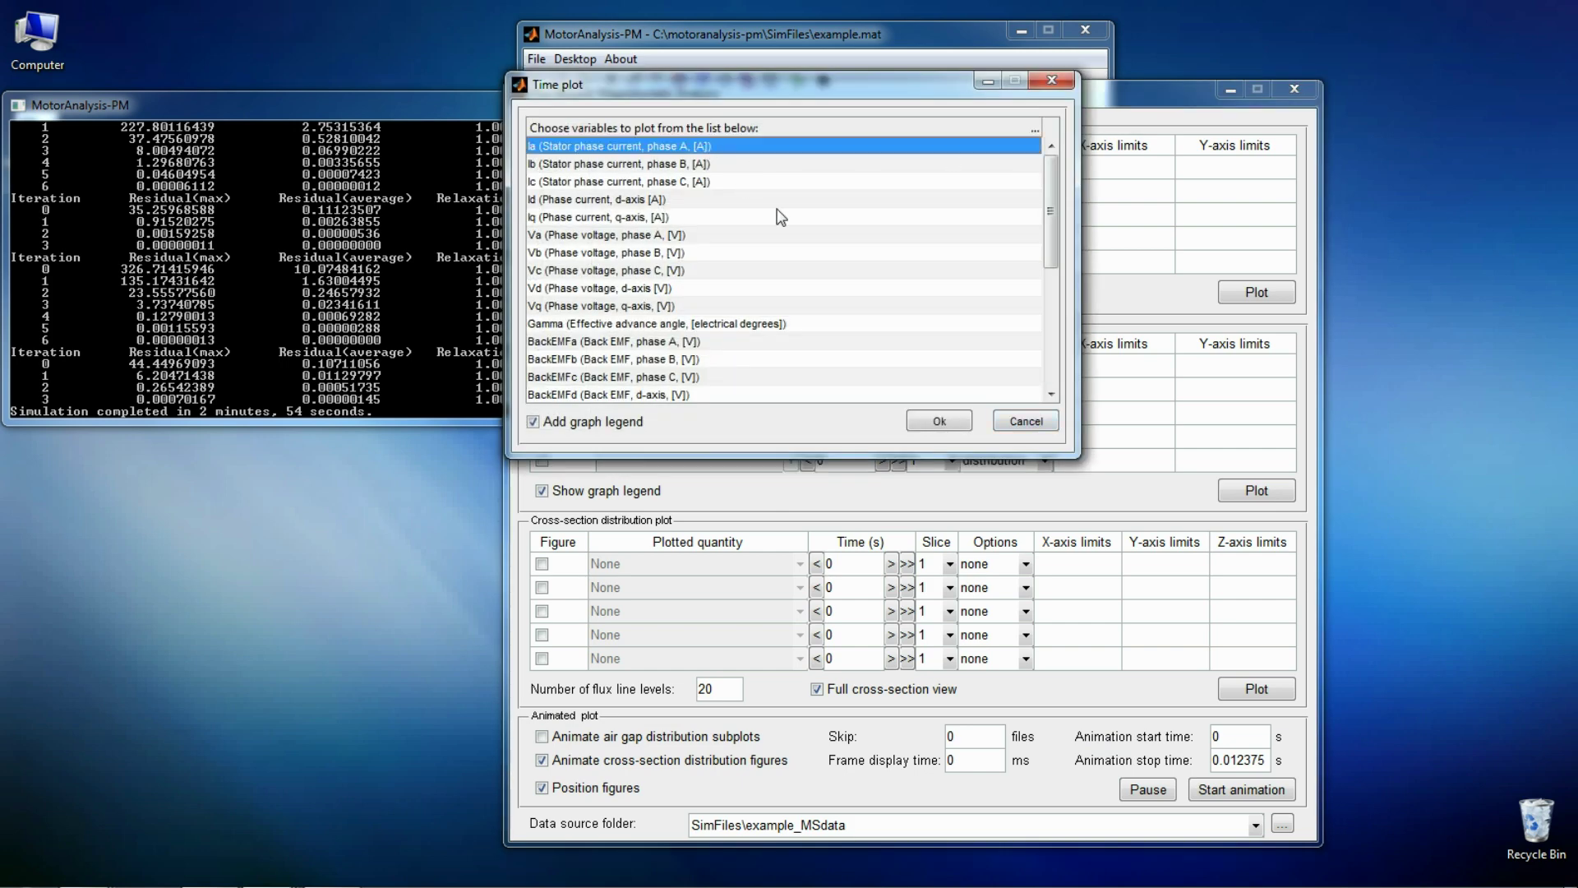
left_click(938, 419)
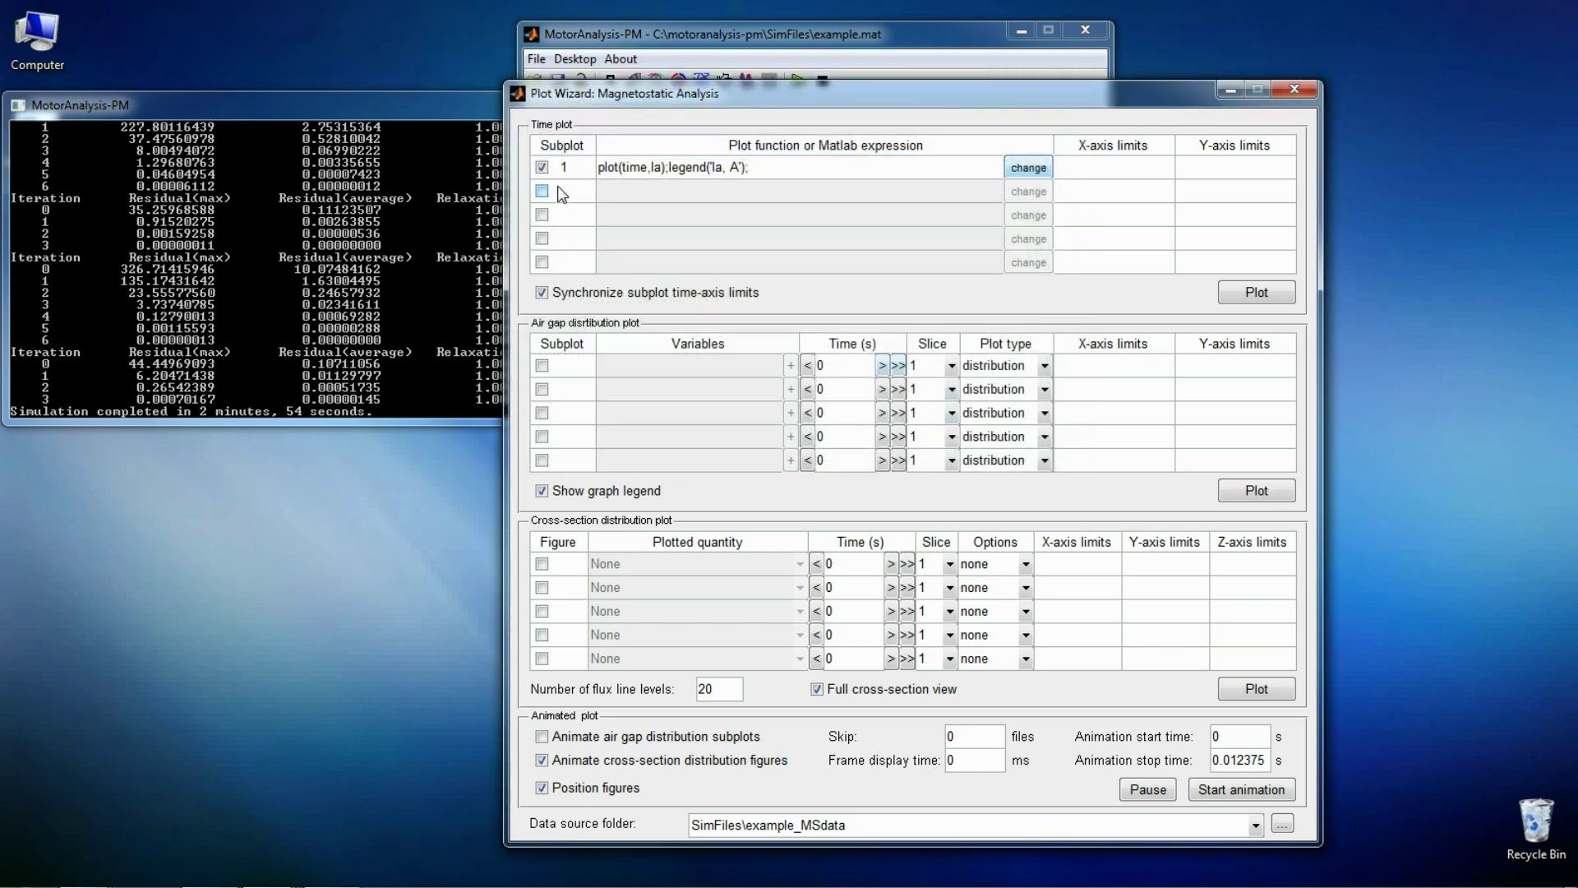
Step: Set time subplot 2 to phase A voltage Va with back-EMF BackEMFa
left_click(541, 191)
left_click(1029, 191)
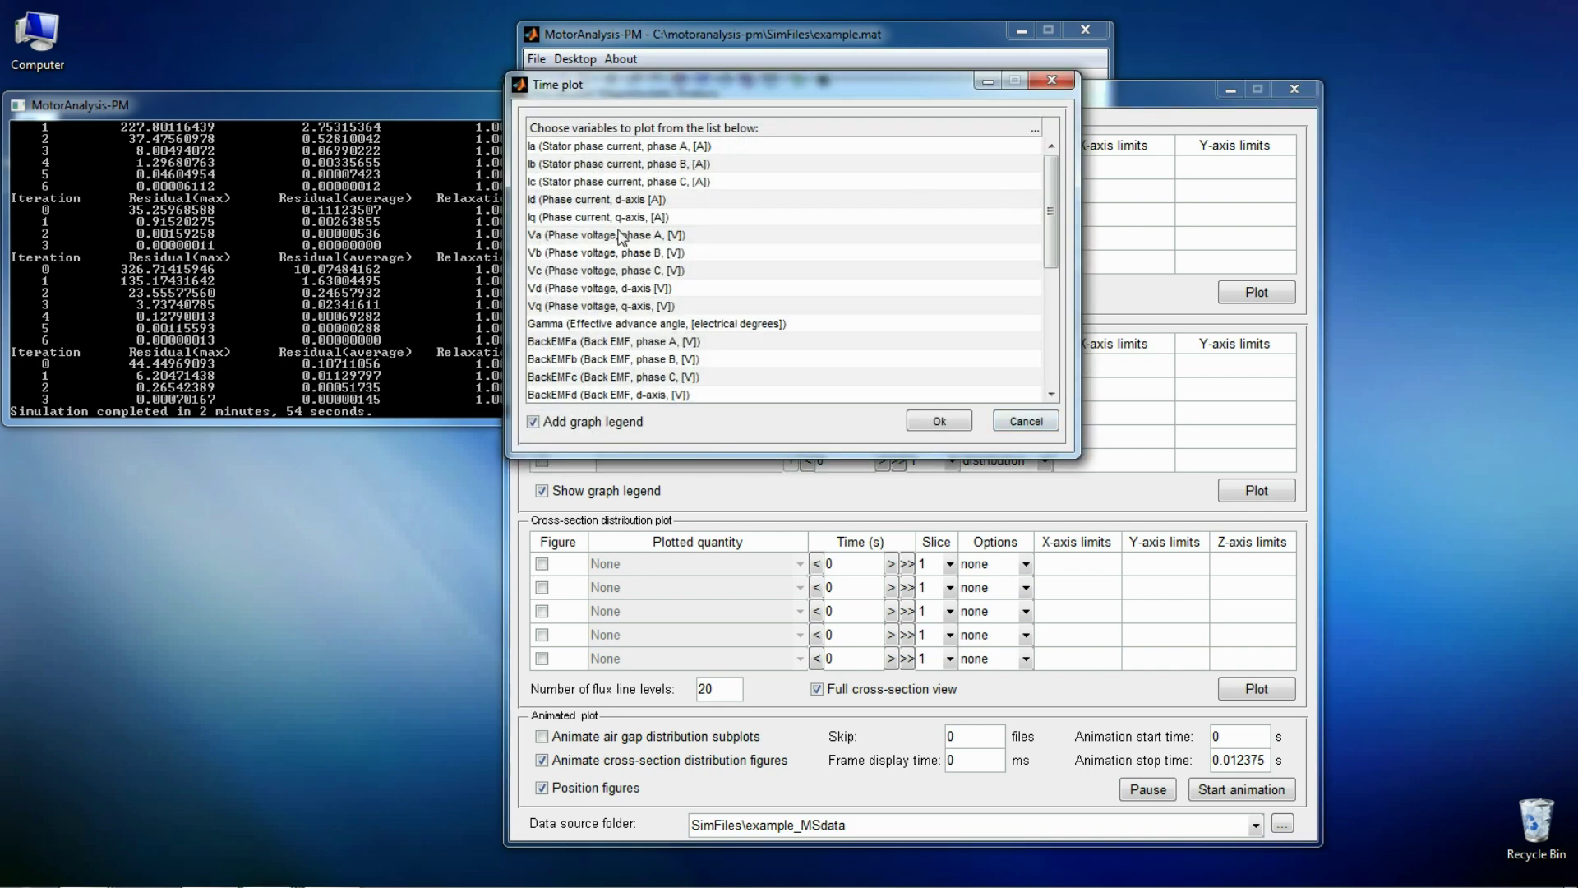
left_click(621, 235)
left_click(600, 342, "ctrl")
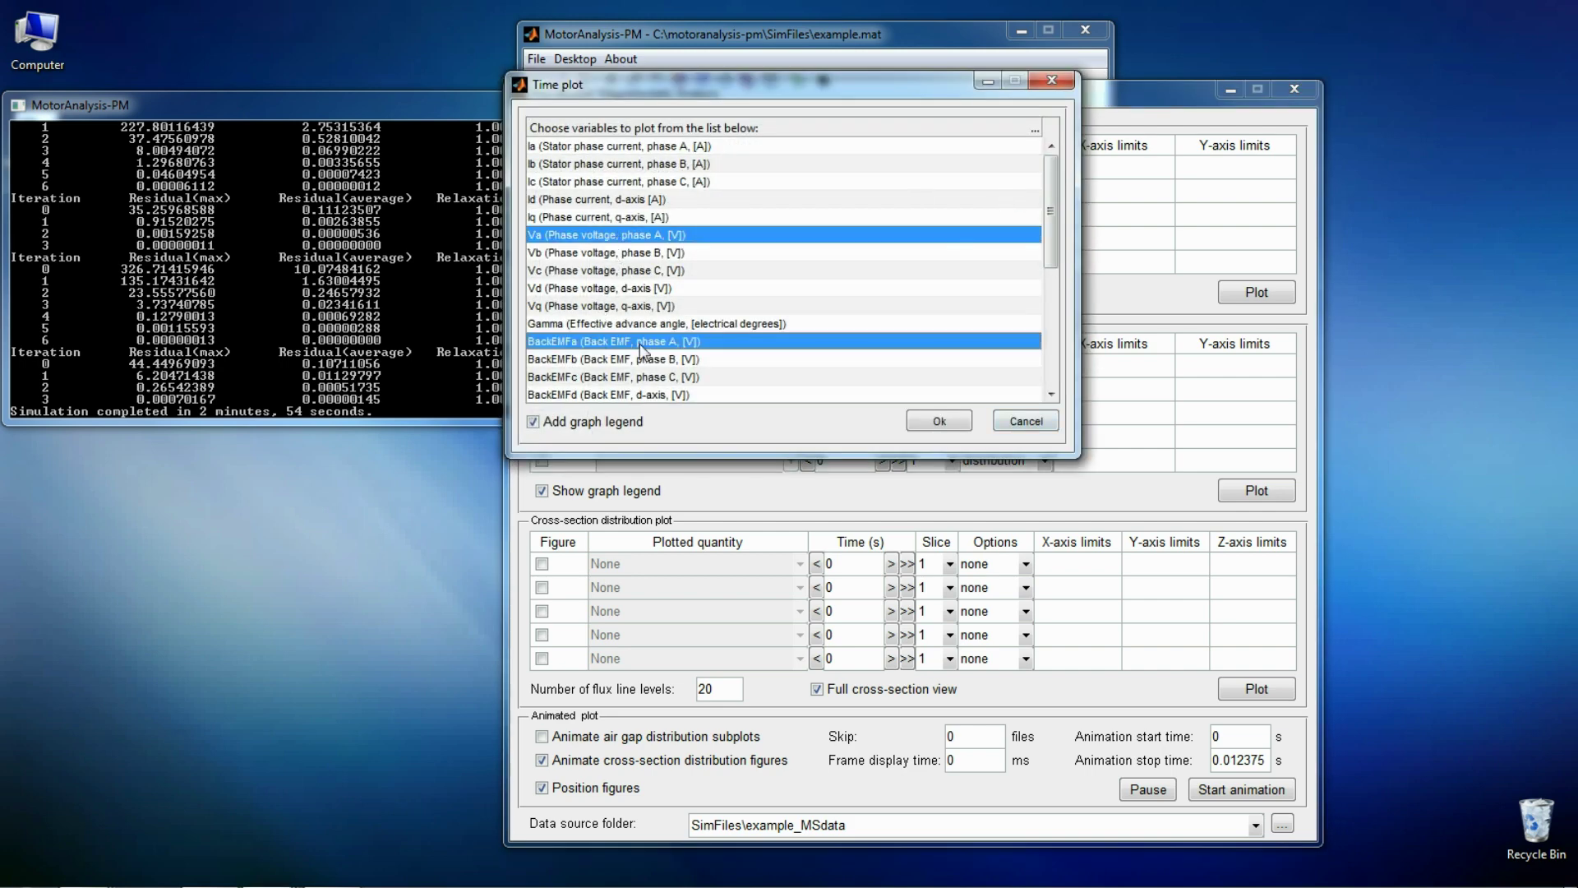
left_click(938, 421)
Step: Set time subplot 3 to Maxwell stress tensor torque and plot all three subplots
left_click(542, 215)
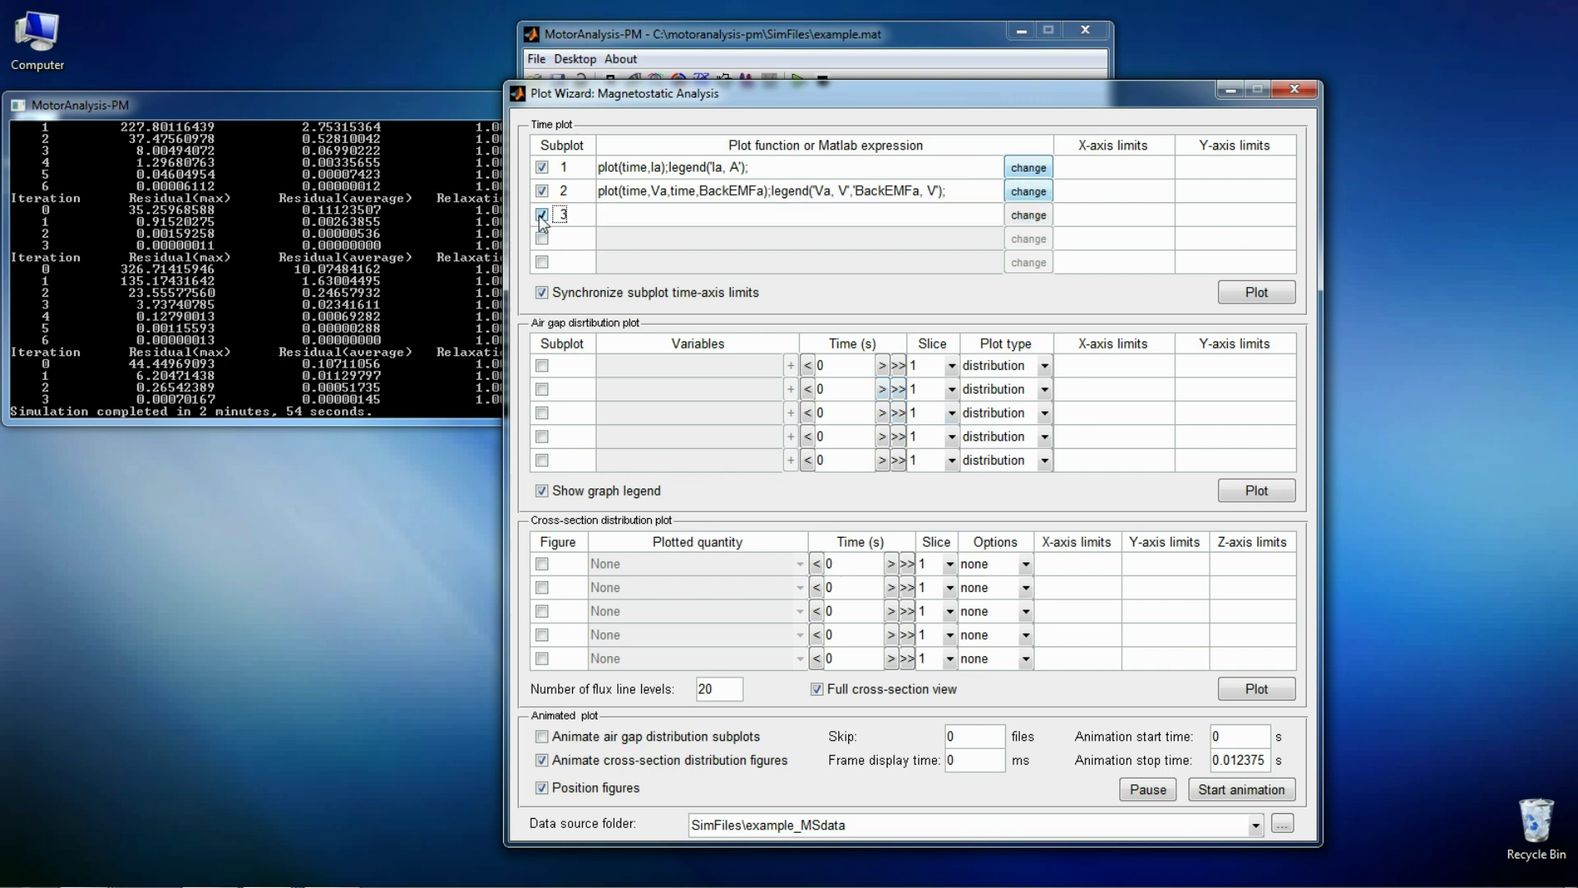
left_click(1028, 215)
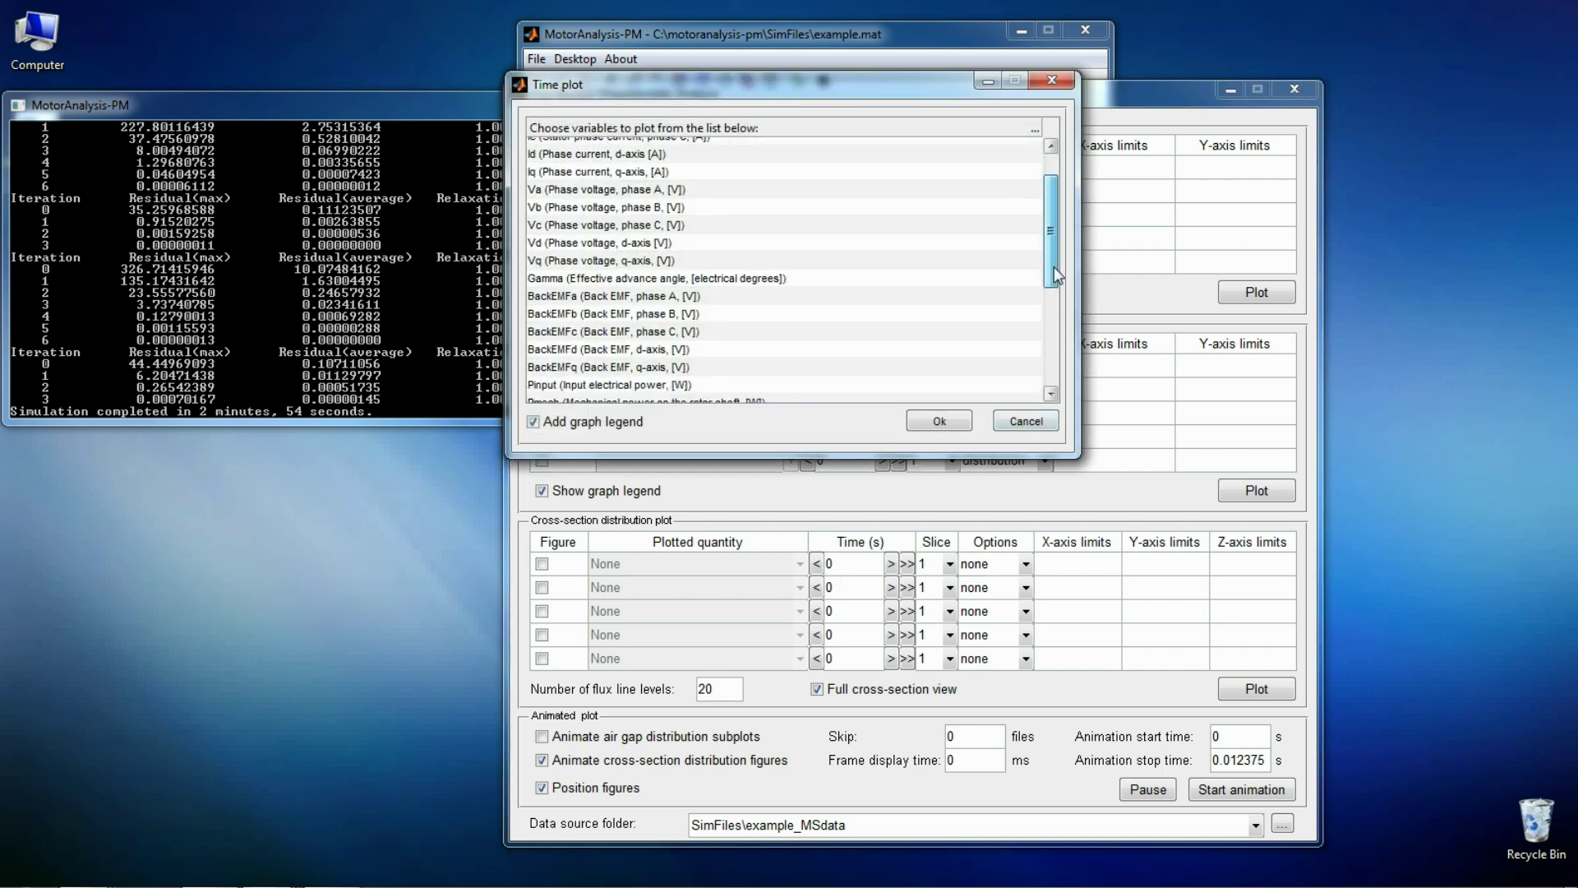
scroll(1061, 293, "down", 1)
left_click(734, 348)
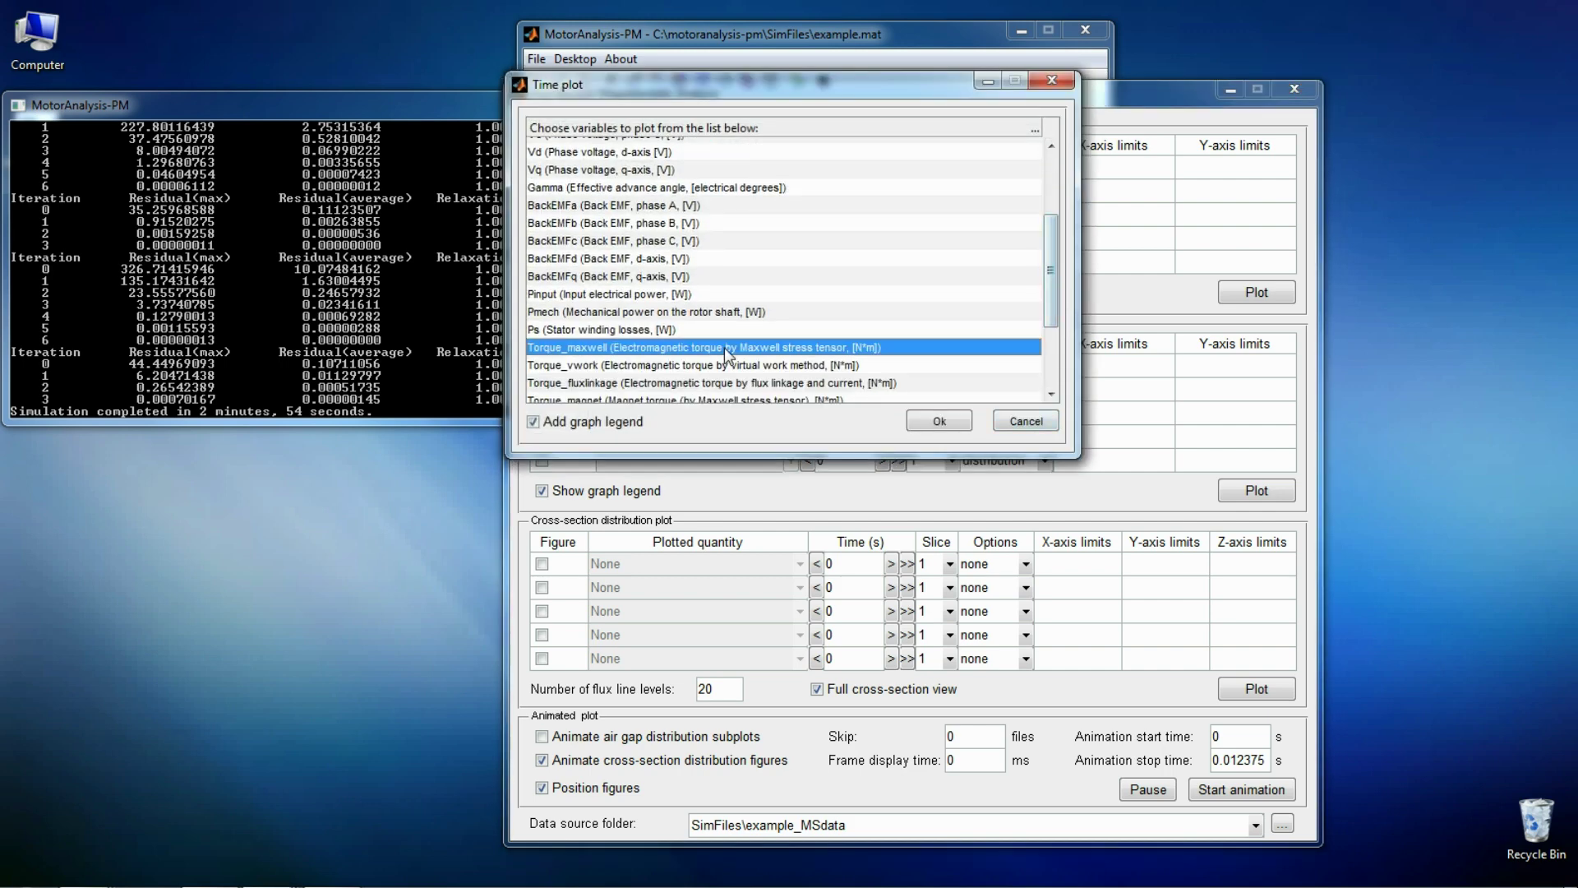
left_click(941, 422)
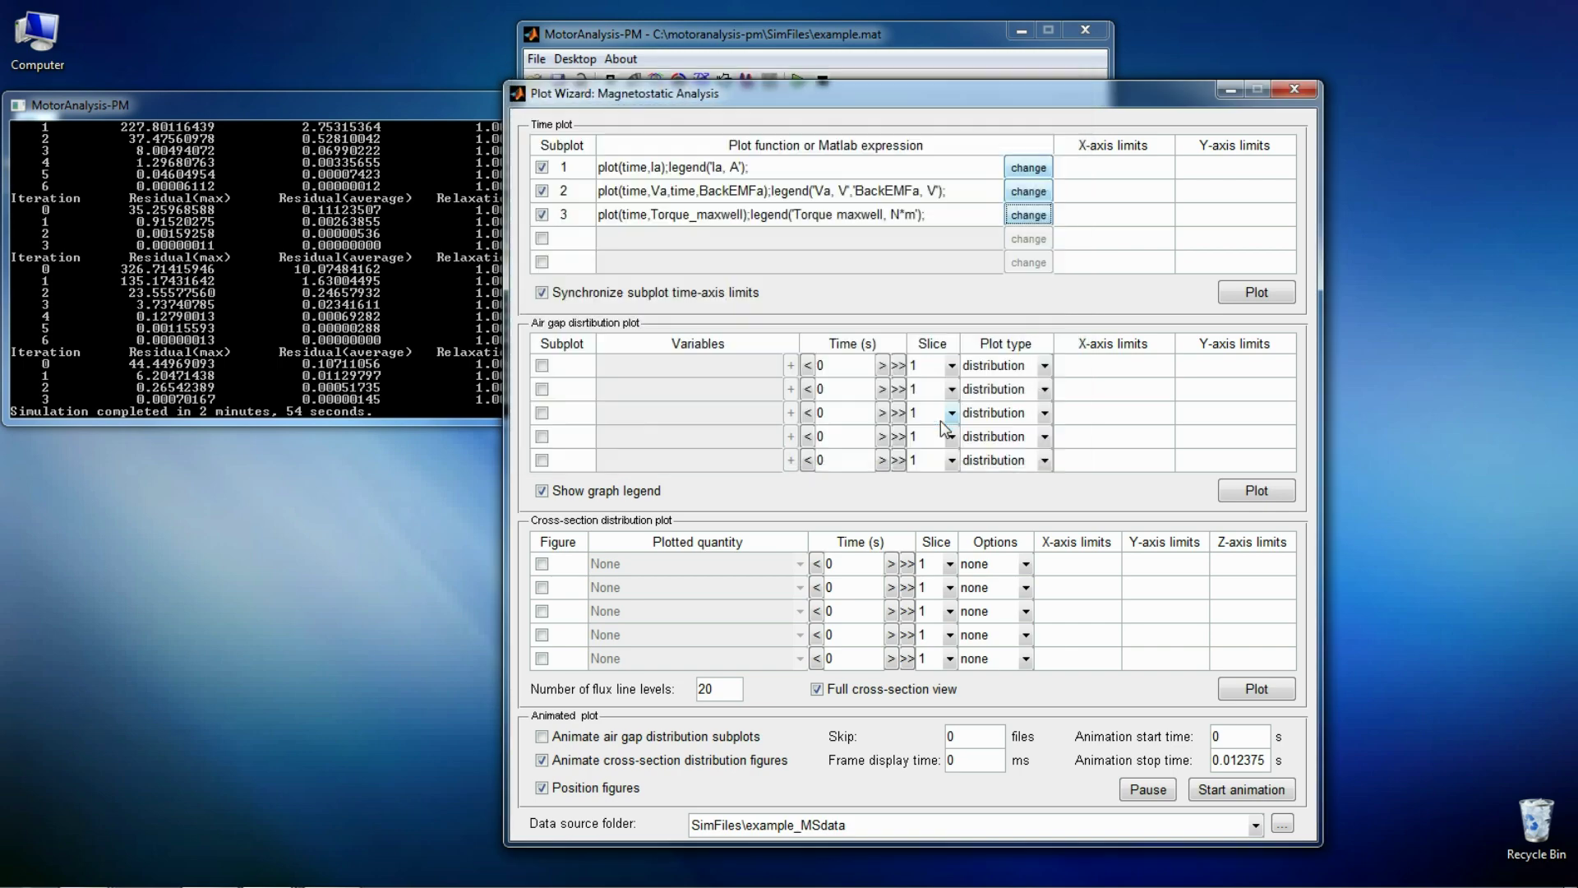
left_click(1243, 294)
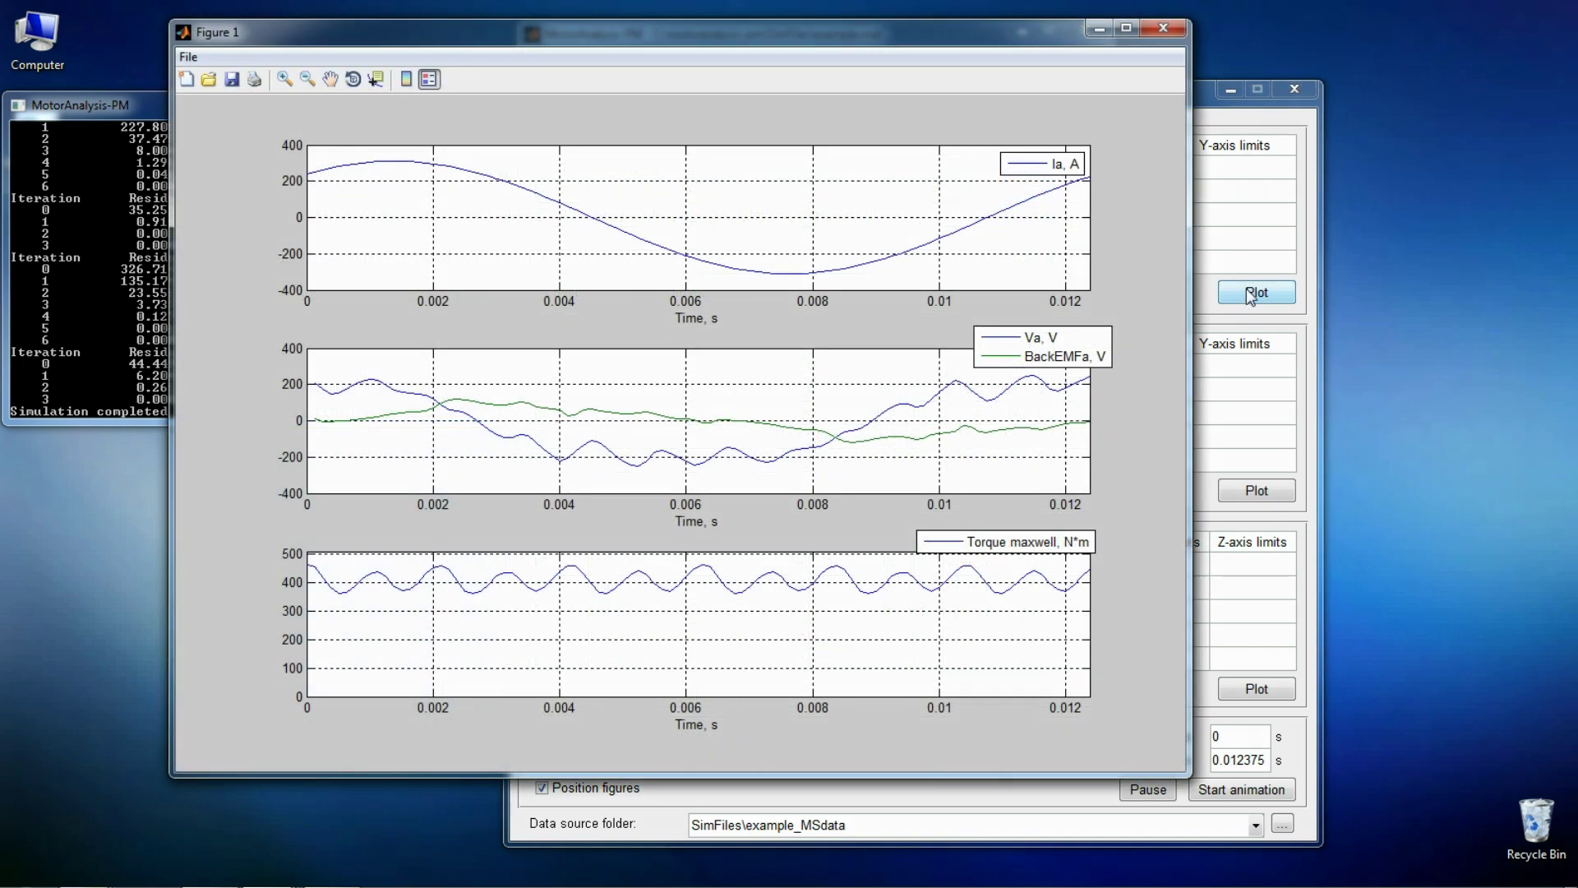
Step: Close the time plot figure and set air-gap subplot 1 to magnetic flux
left_click(1155, 33)
left_click(564, 367)
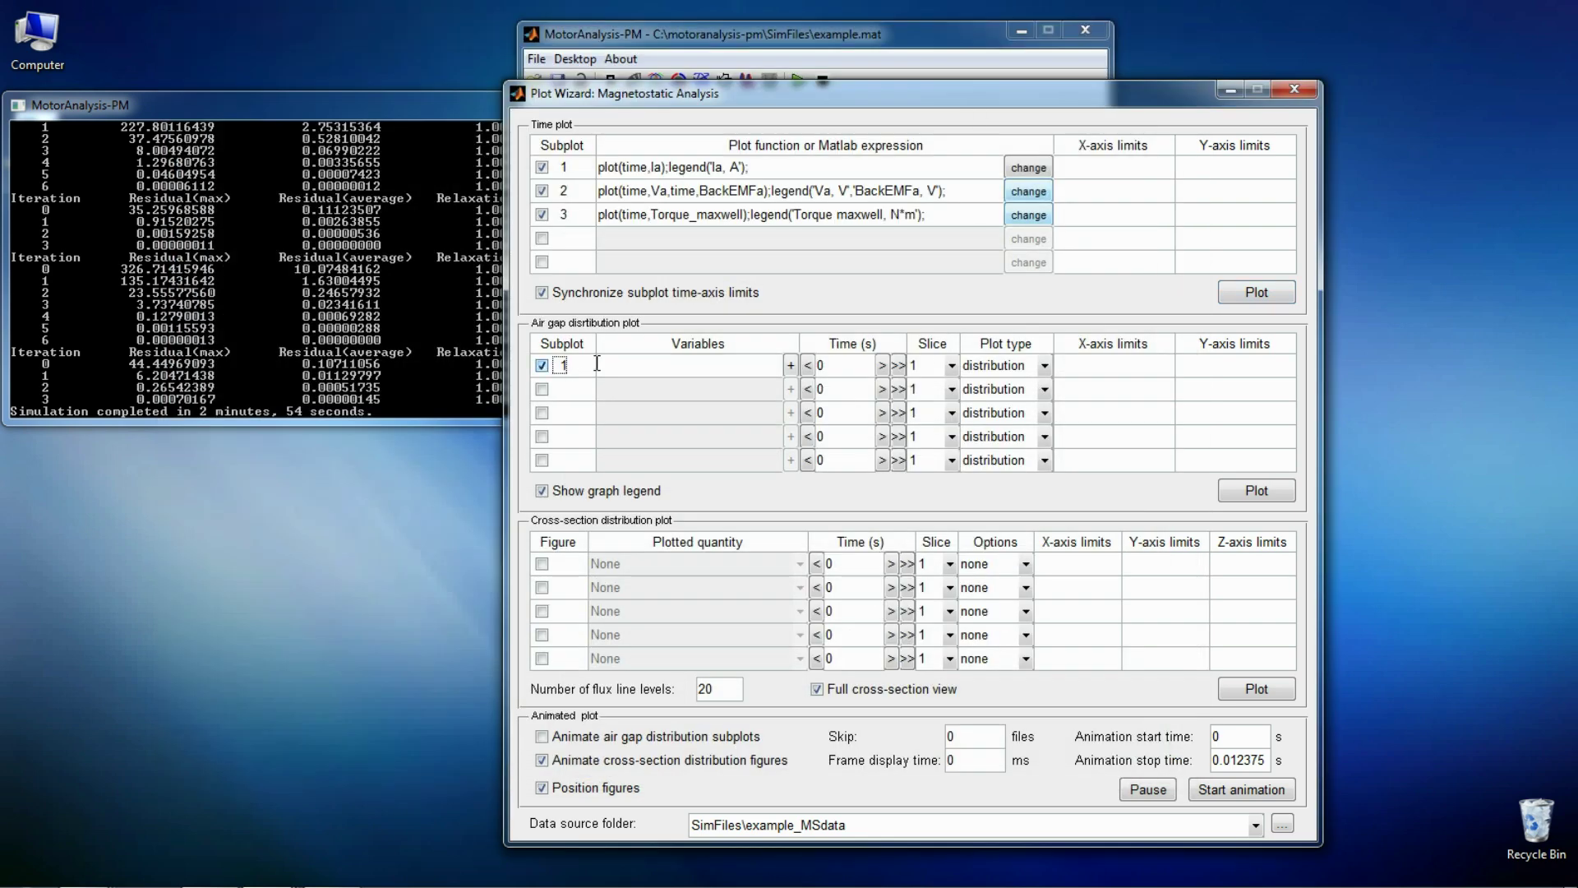
left_click(790, 365)
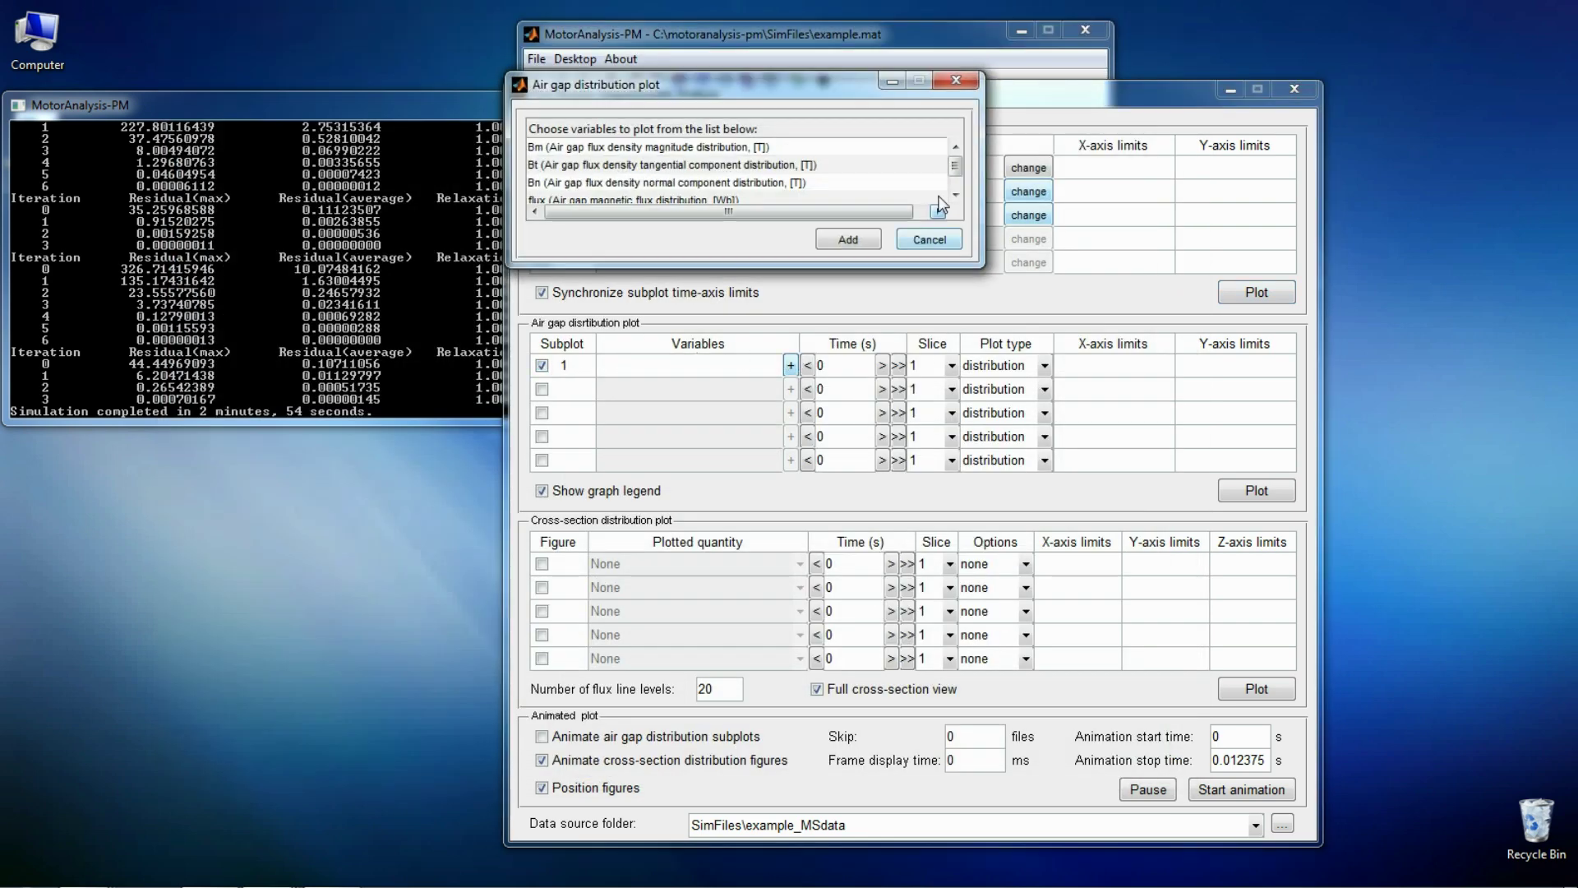
left_click(956, 194)
left_click(740, 179)
left_click(848, 240)
Step: Set air-gap subplot 2 to a flux spectrum limited to harmonic 50, then plot both
left_click(564, 389)
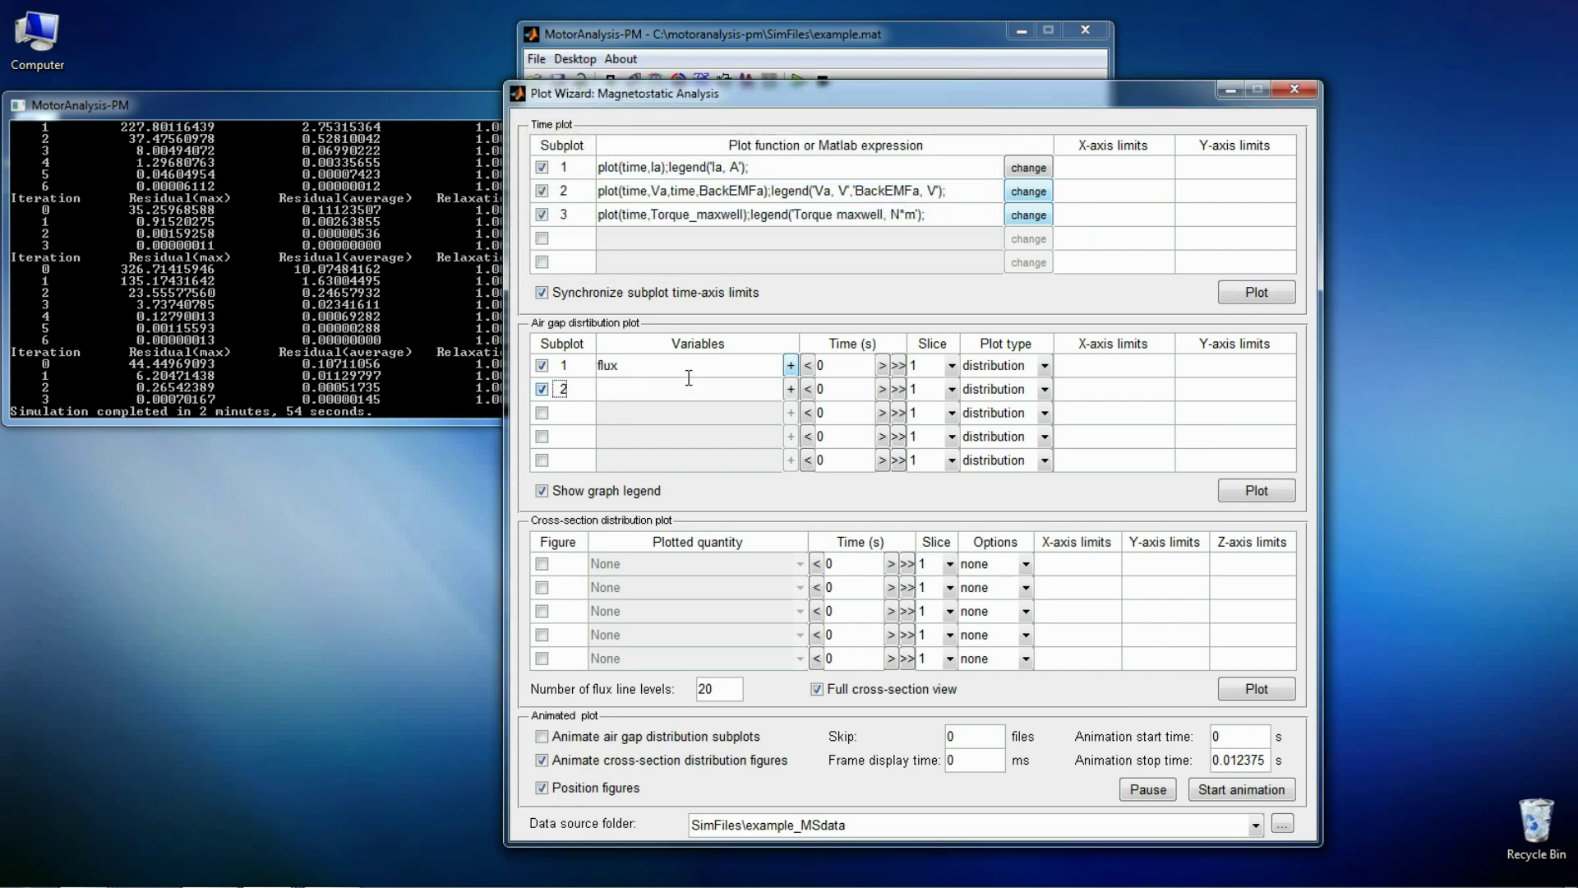
left_click(791, 389)
left_click(955, 177)
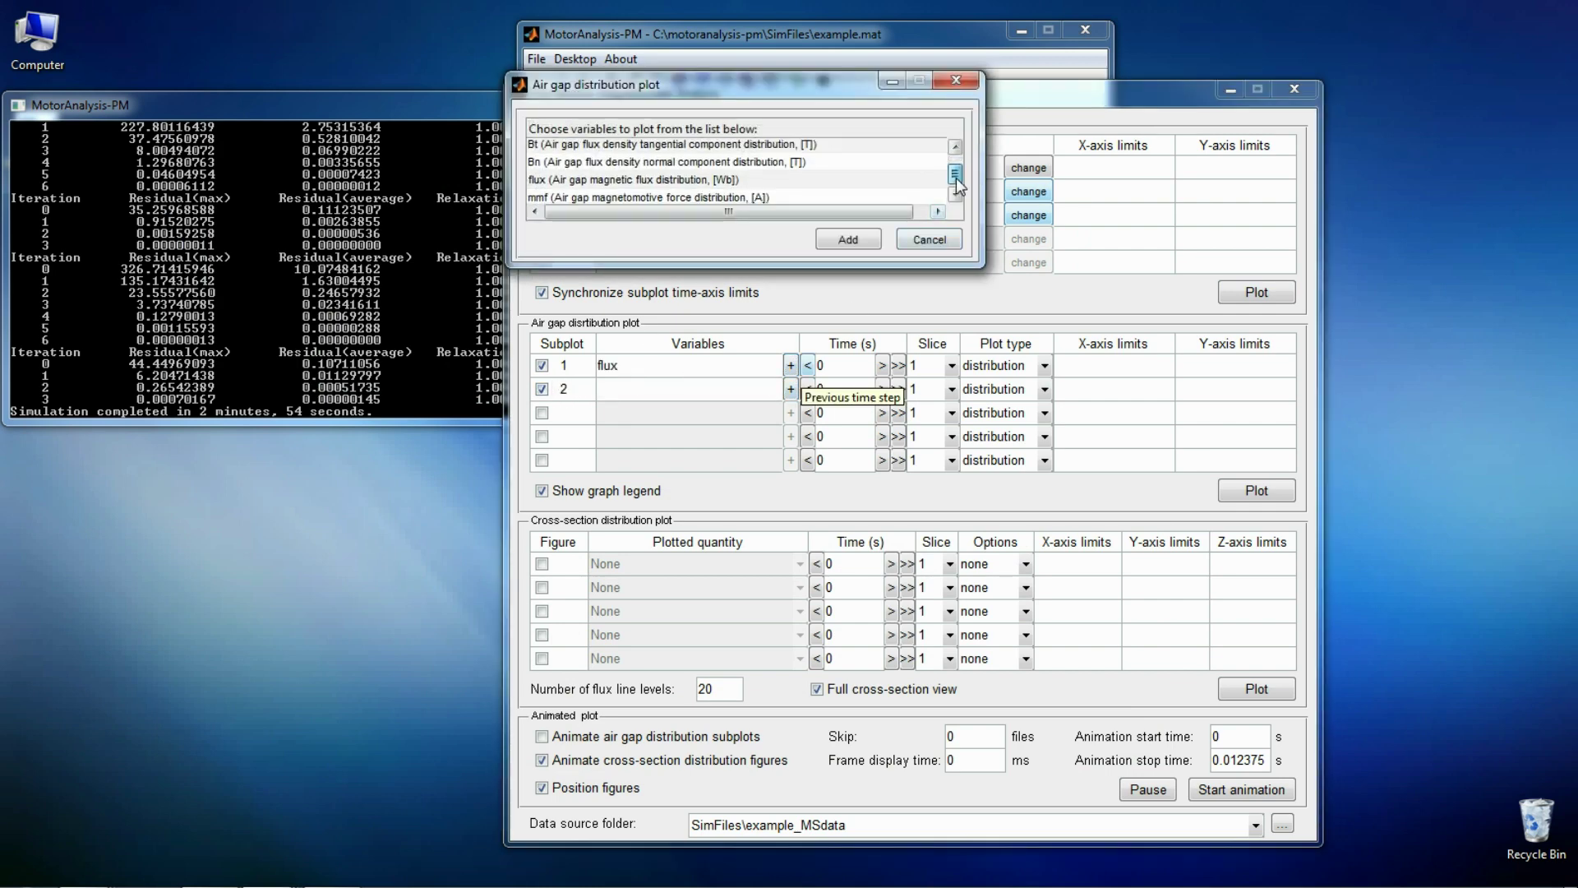
left_click(715, 179)
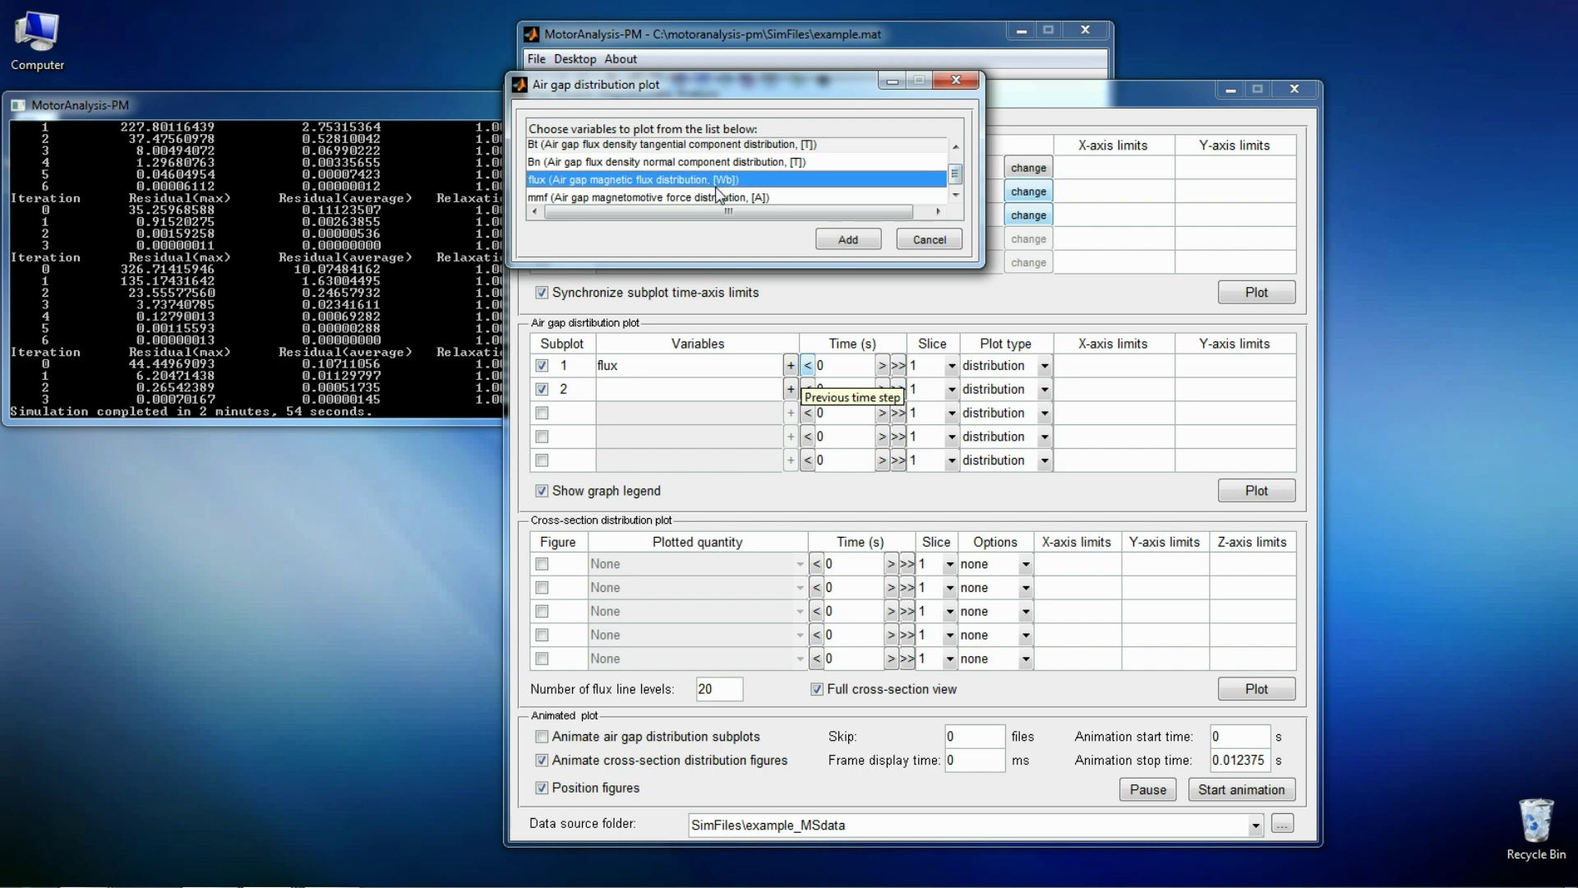
left_click(854, 238)
left_click(997, 389)
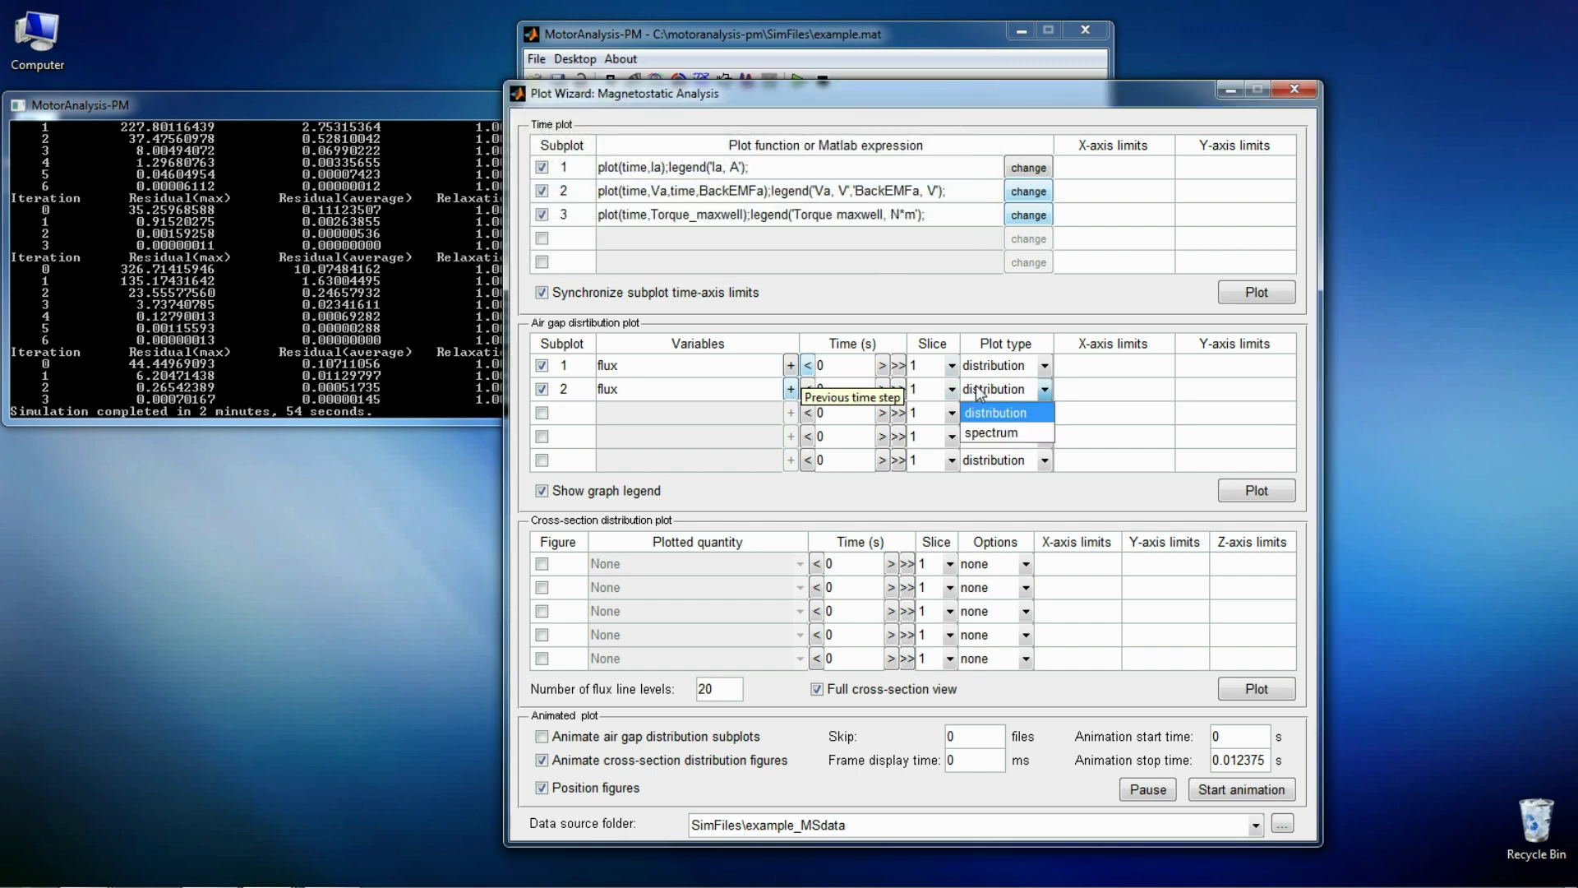
left_click(994, 433)
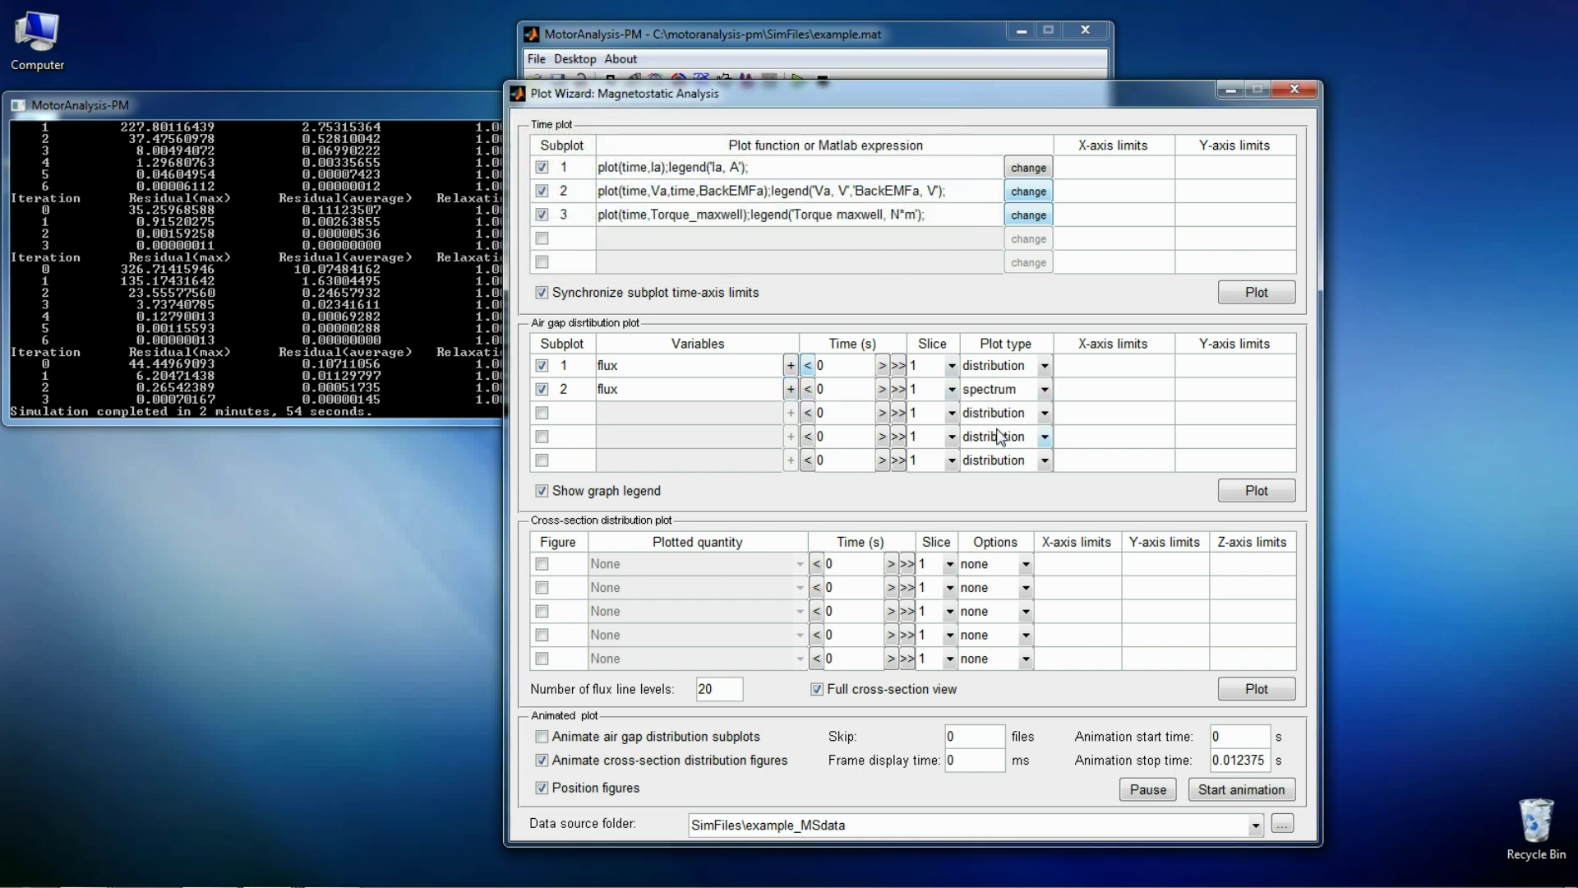
left_click(1123, 391)
type("50")
left_click(1254, 491)
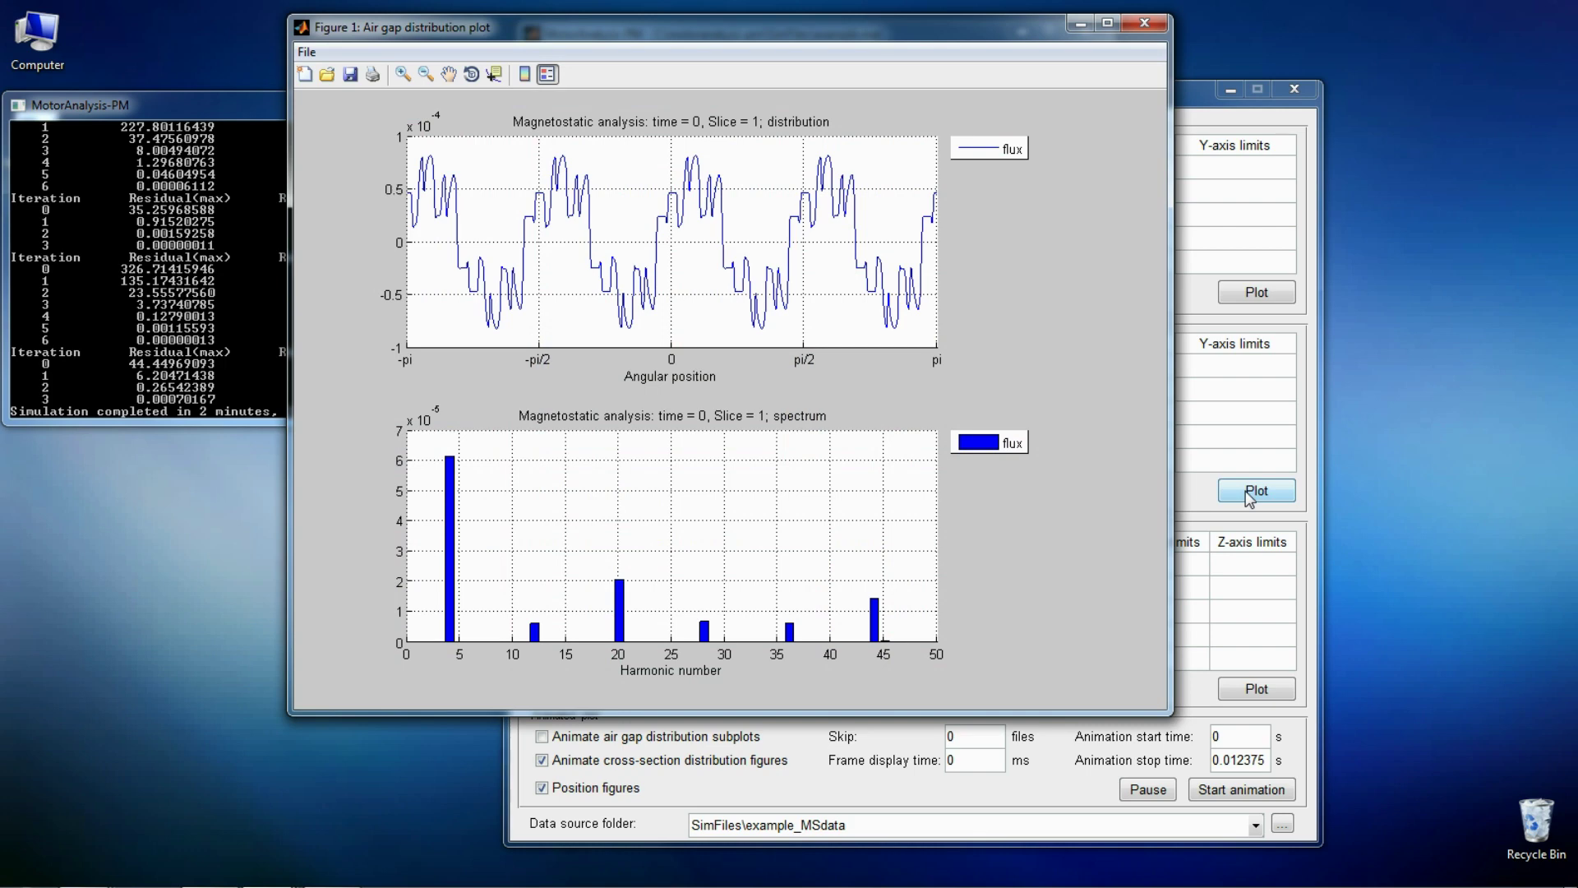
Step: Plot magnetic flux density with flux lines in cross-section Figure 1
left_click(1144, 23)
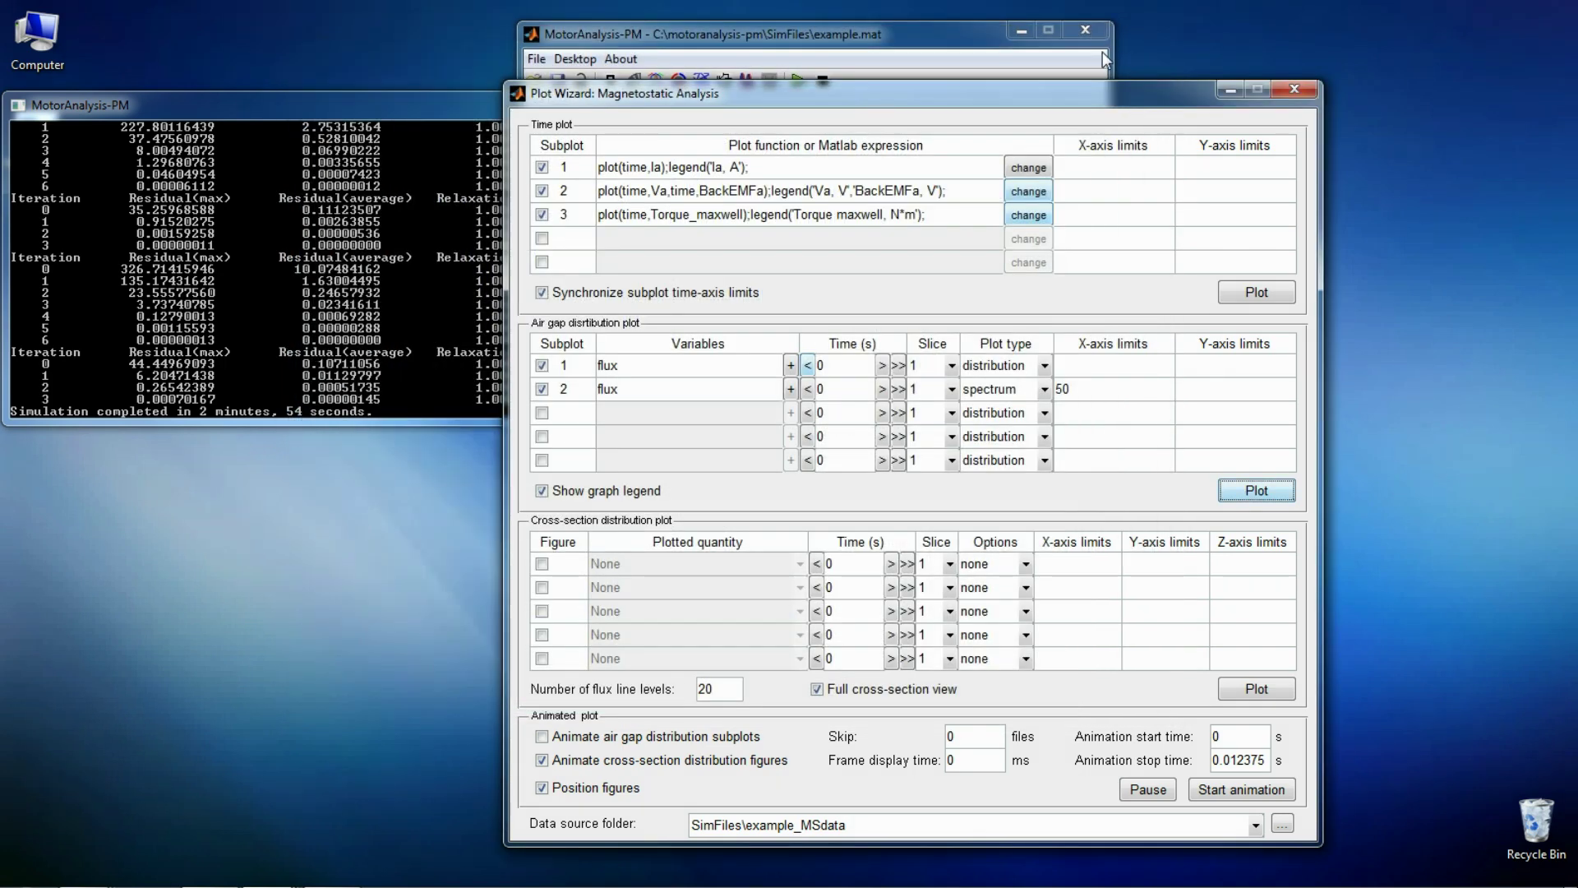
left_click(542, 564)
left_click(603, 567)
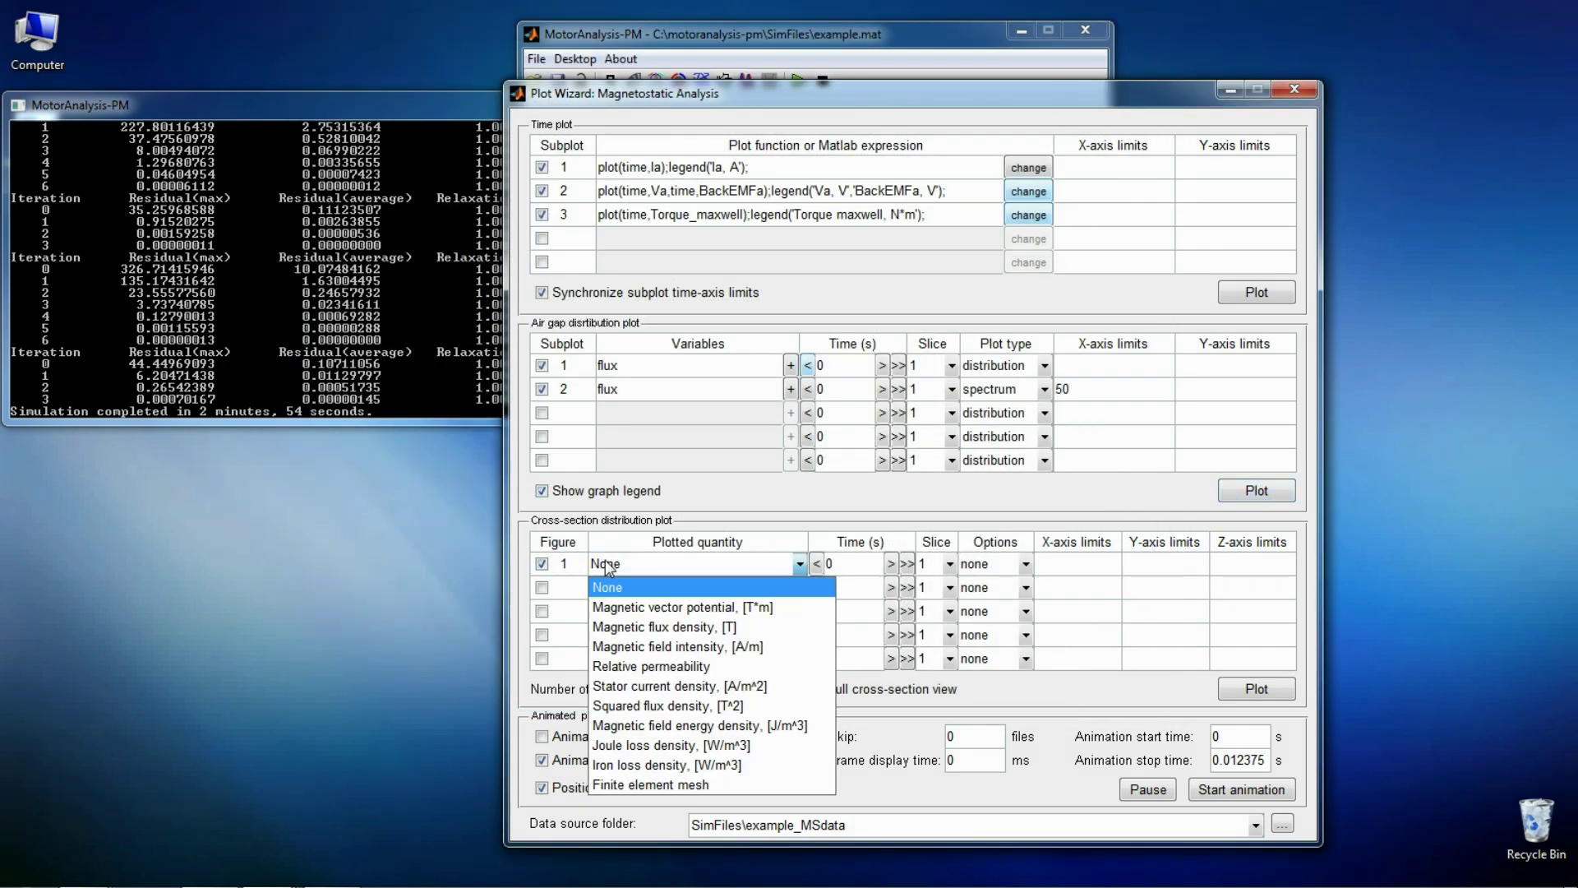
left_click(658, 629)
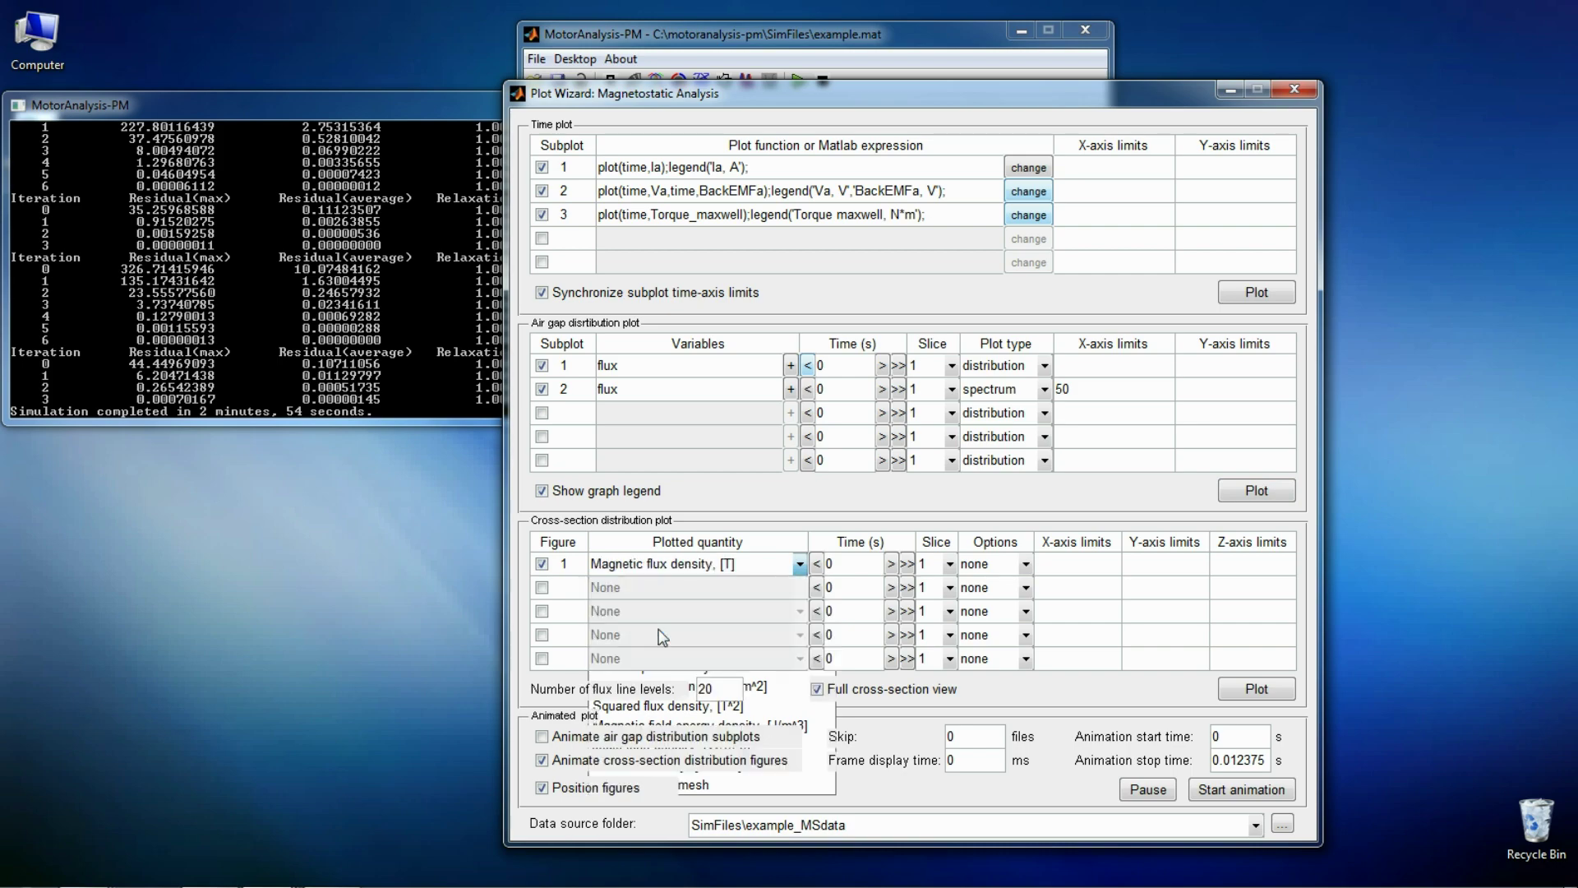
left_click(980, 571)
left_click(984, 607)
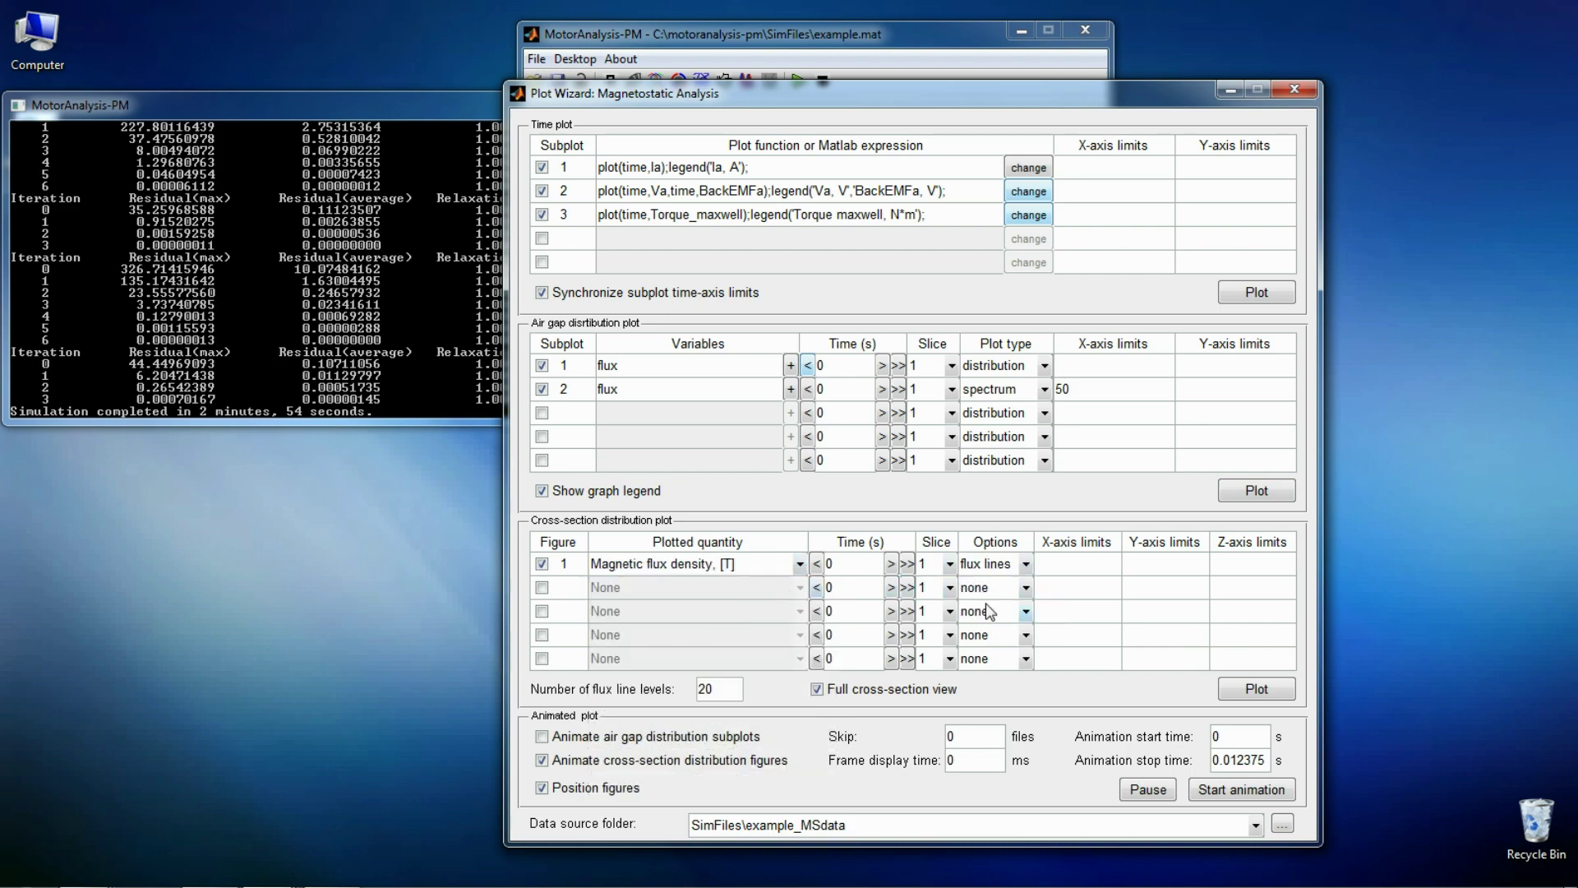
left_click(1241, 690)
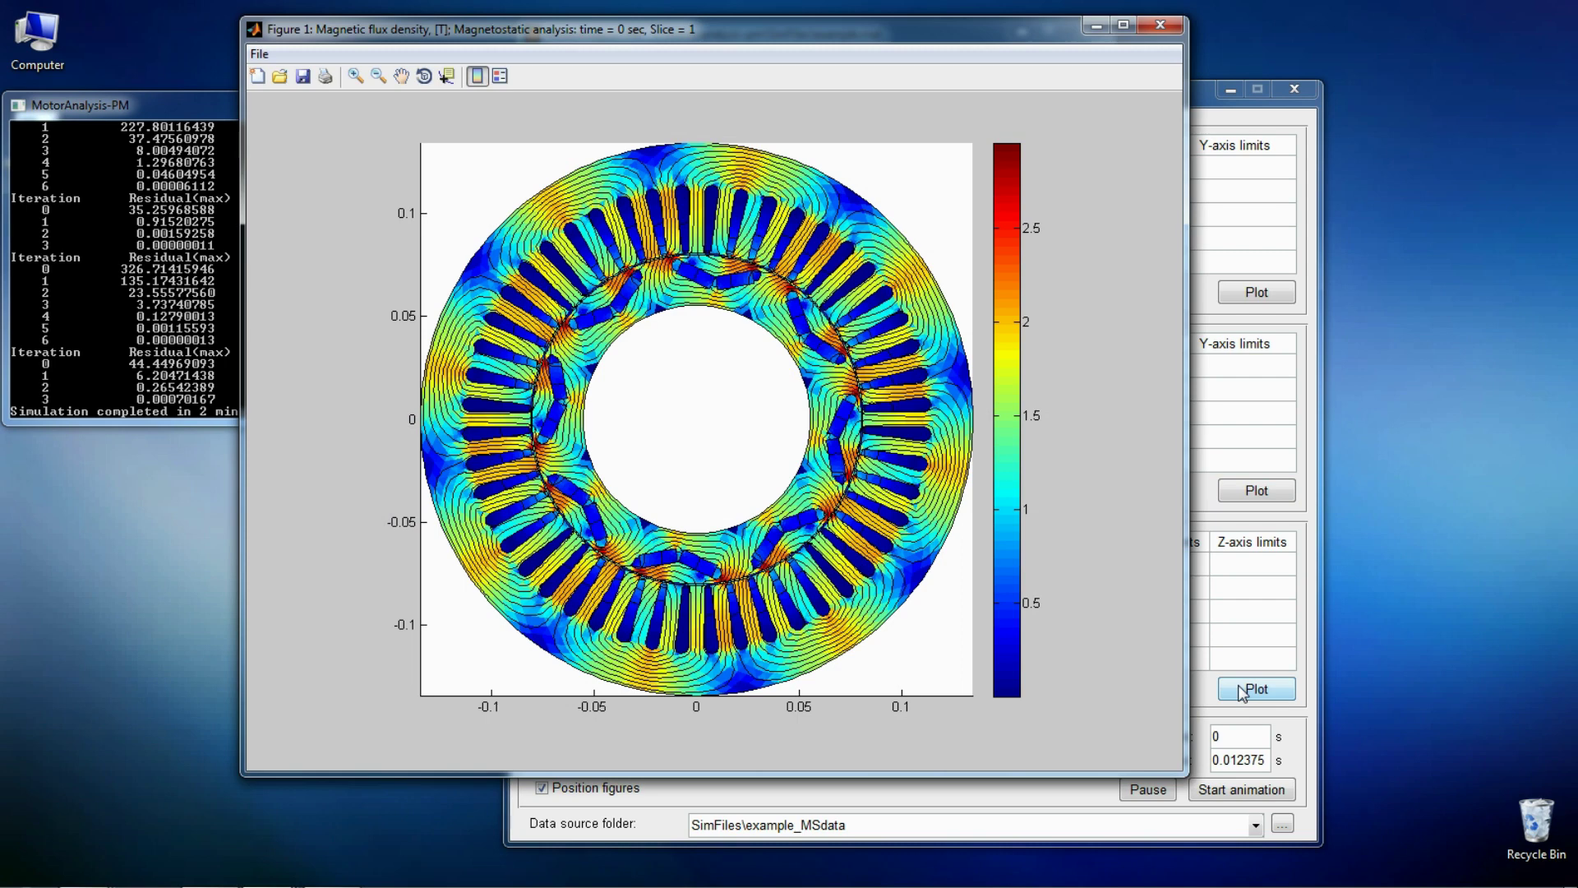
Step: Animate the flux density with the full cross-section view turned off
left_click(1160, 25)
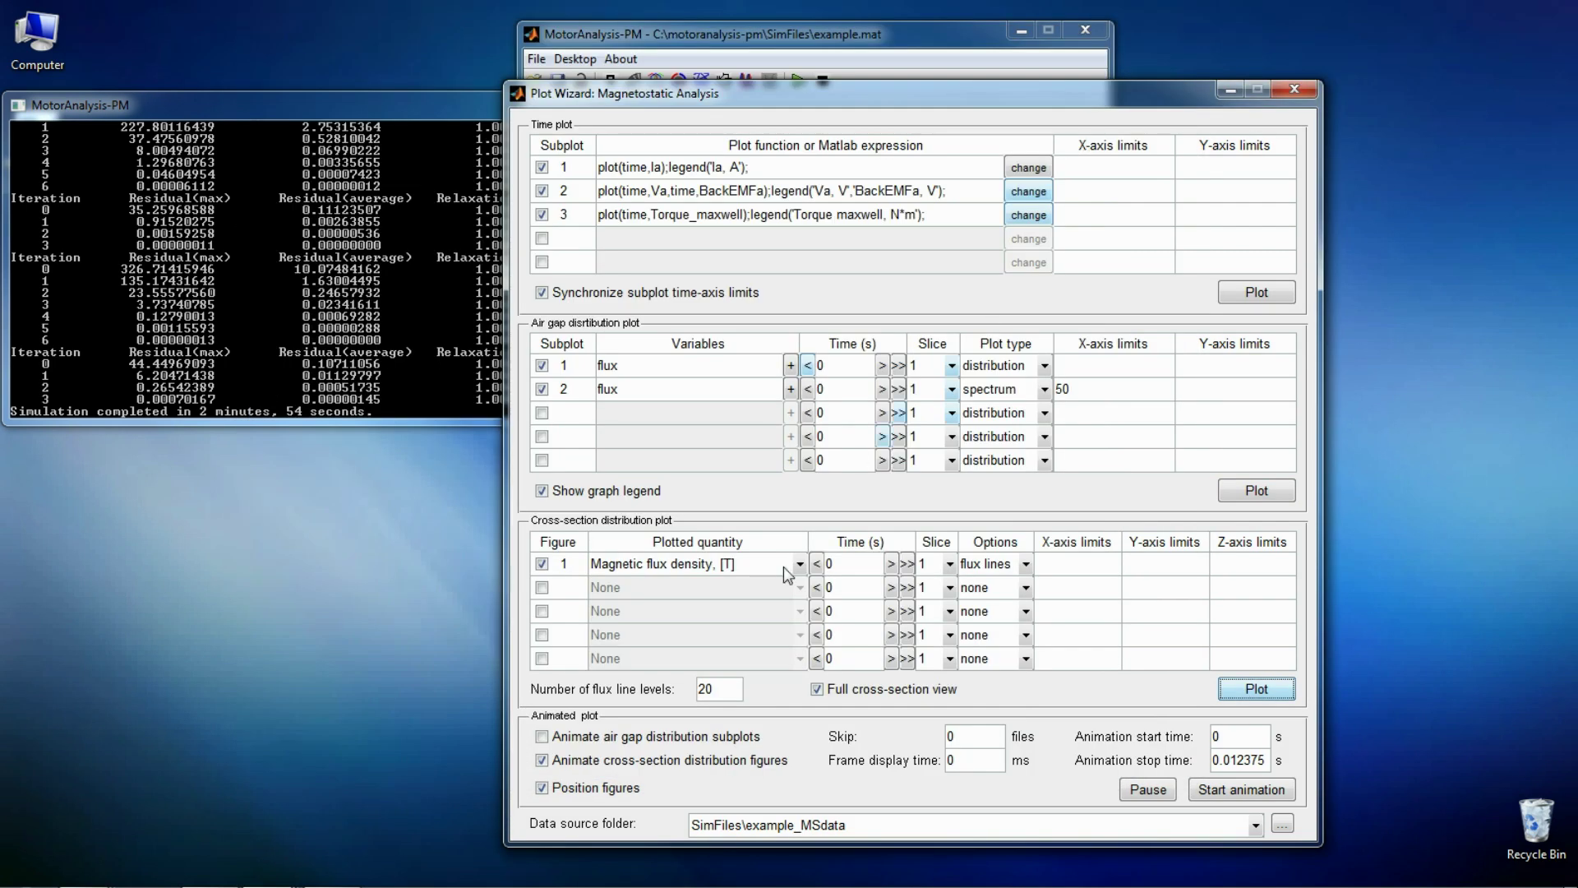
left_click(832, 687)
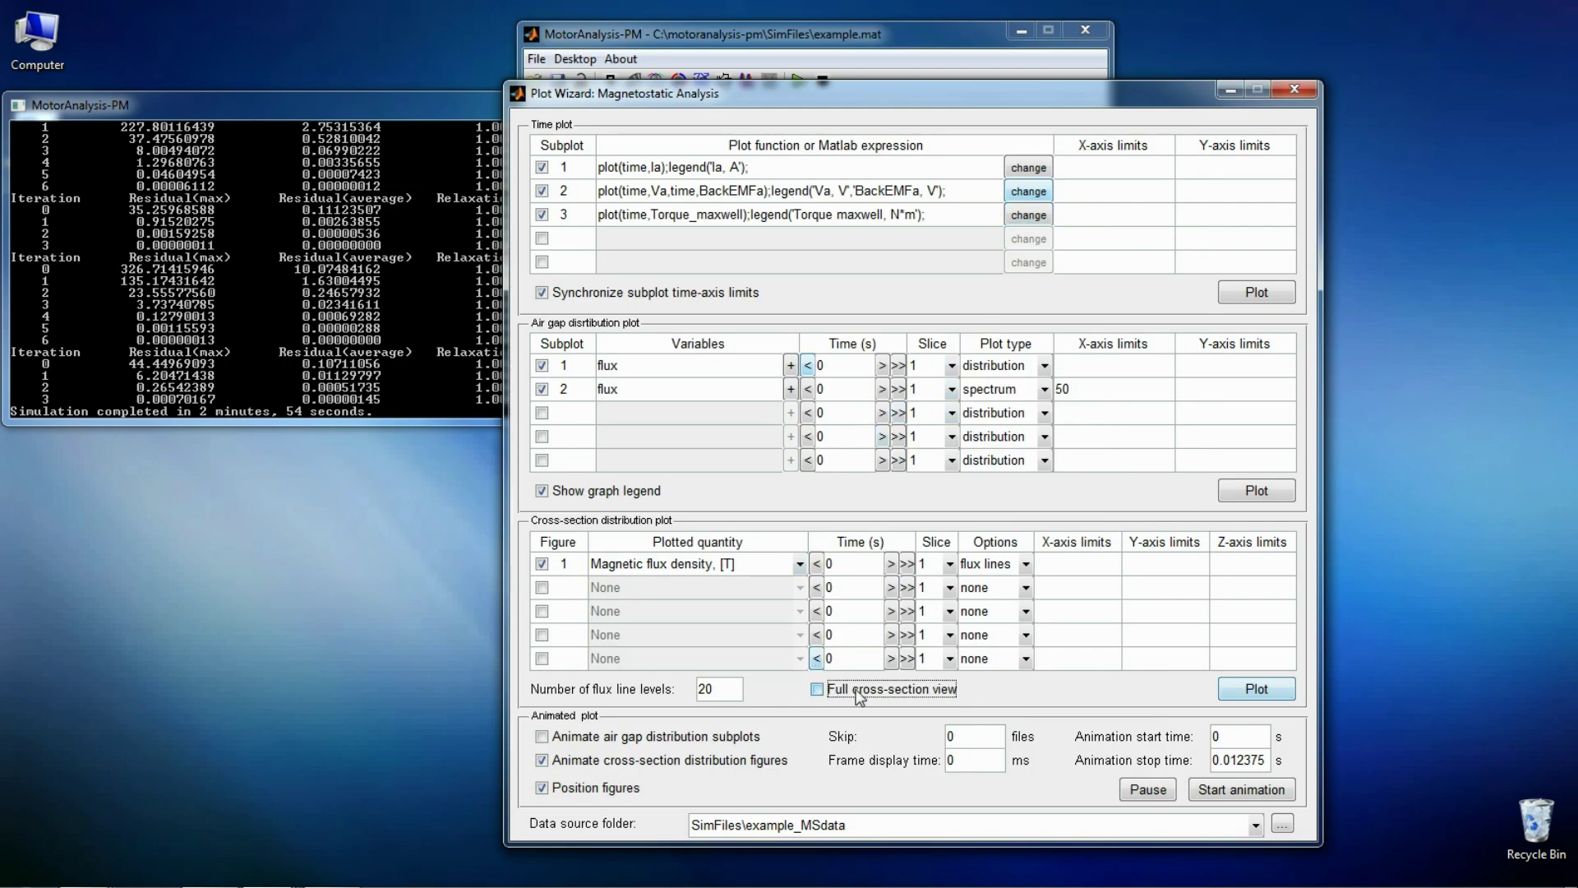
left_click(1213, 792)
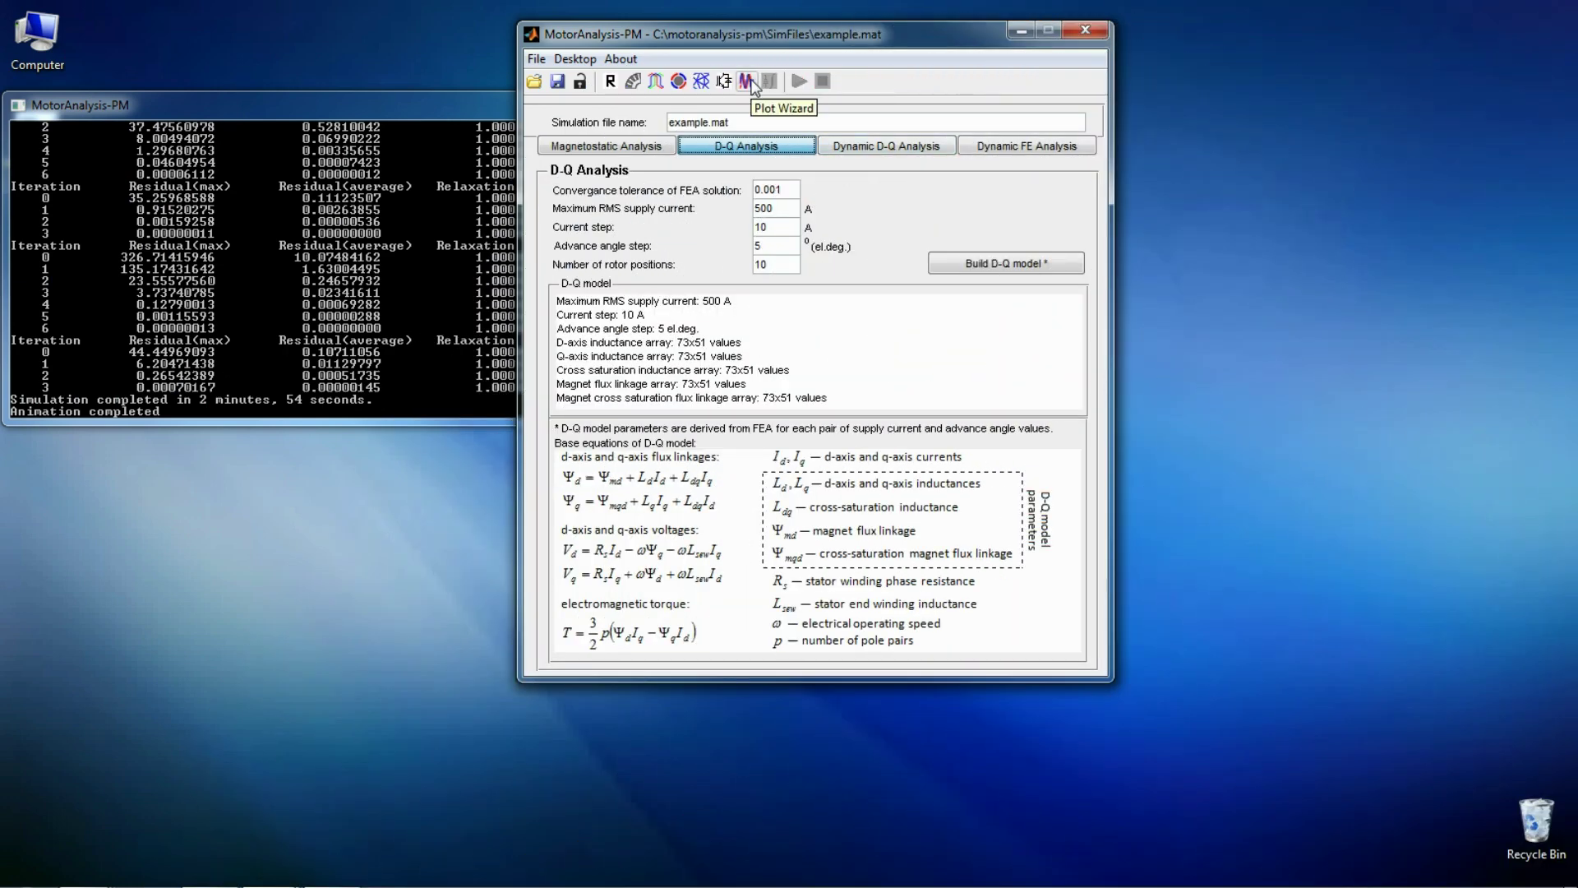
Step: Set up a D-Q plot of total torque against advance angle in the Plot Wizard
left_click(747, 82)
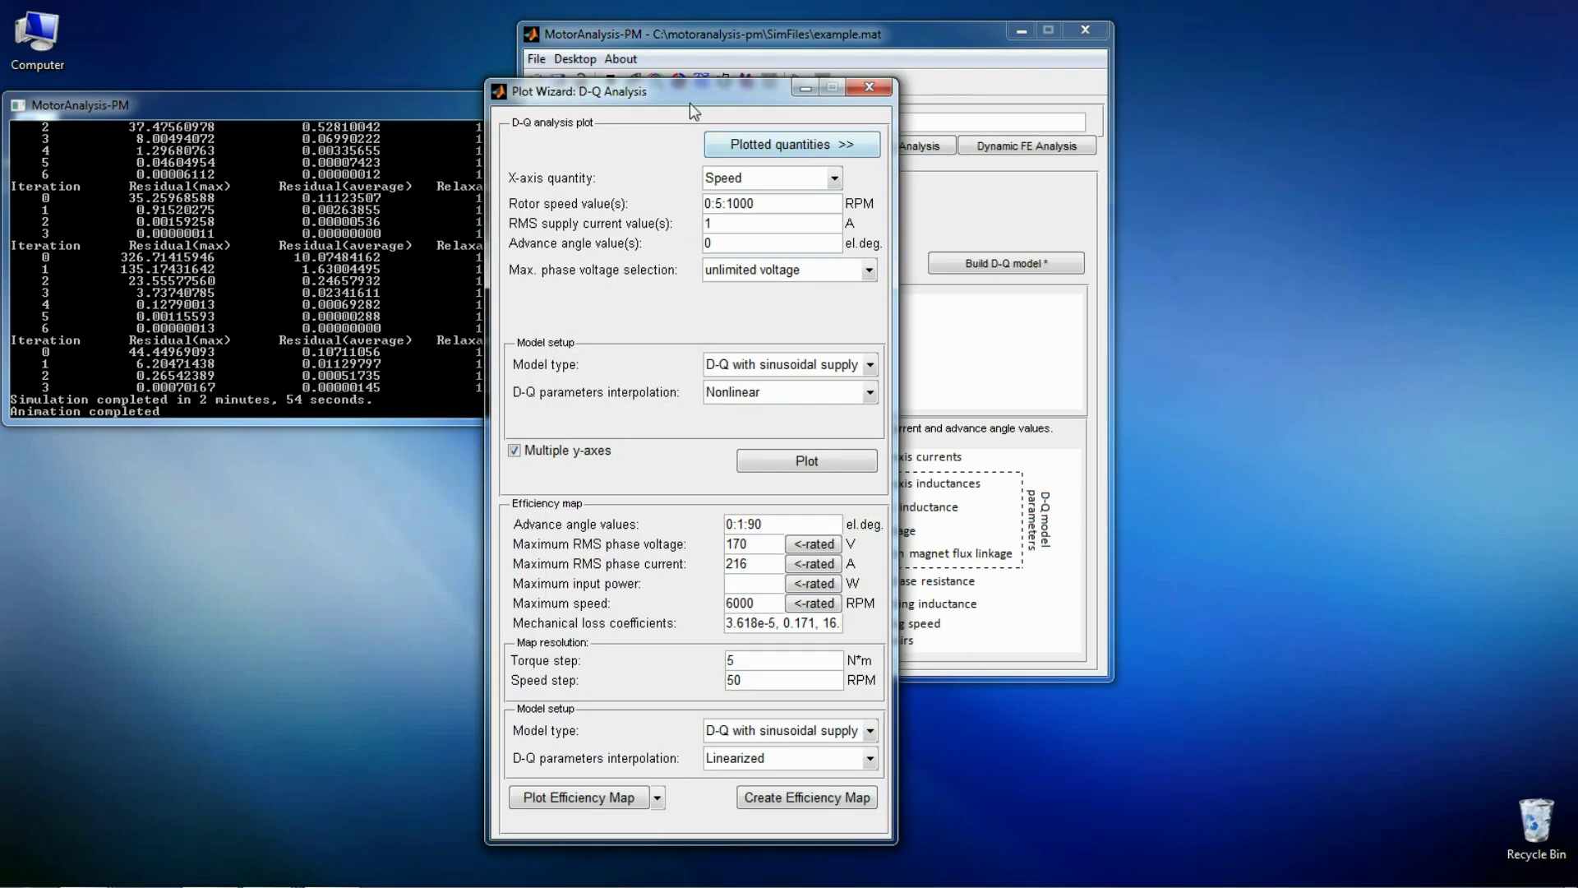
left_click(726, 146)
left_click(914, 296)
left_click(786, 180)
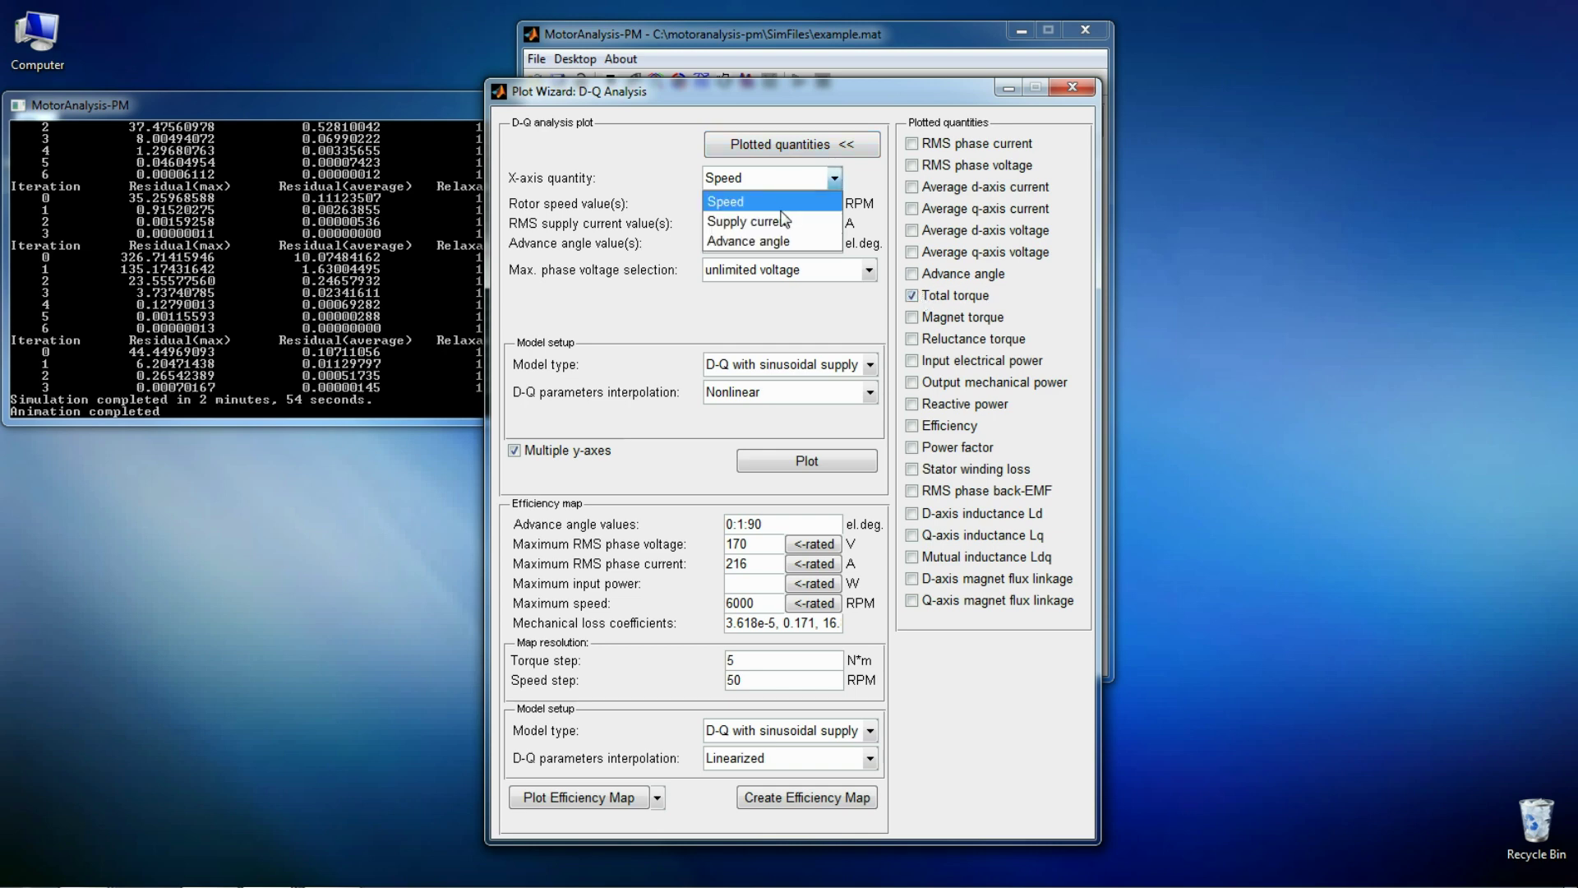
left_click(783, 242)
Step: Plot it at 1000 RPM and 216 A over 0:1:90°, zooming on the peak near 50°
left_click(772, 203)
left_click_drag(772, 204, 676, 198)
type("1000")
key("Tab")
type("216")
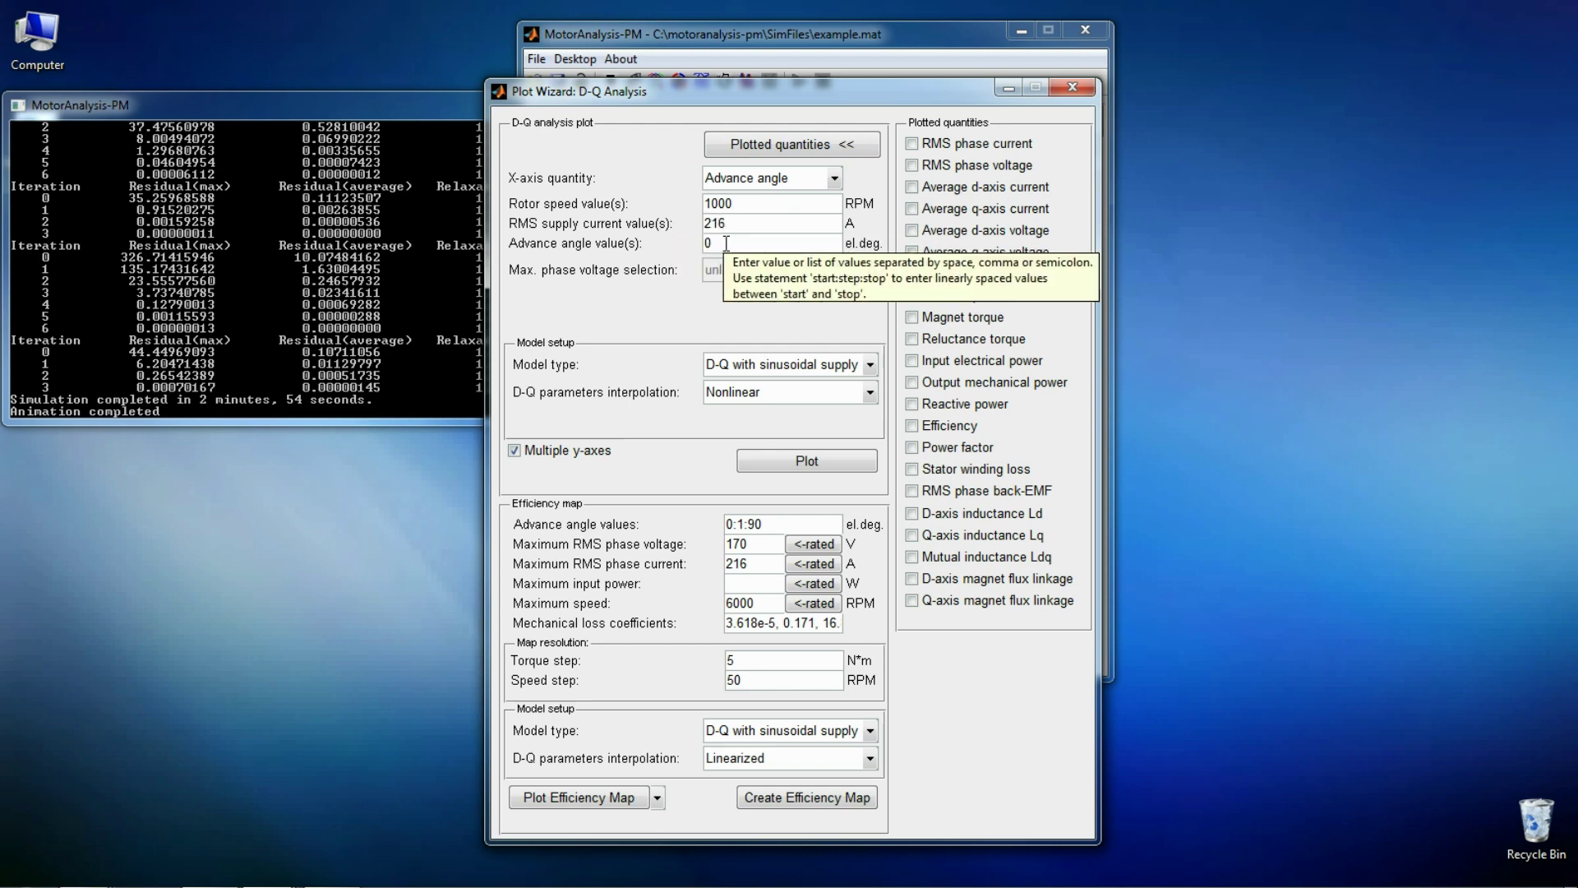
type(":1")
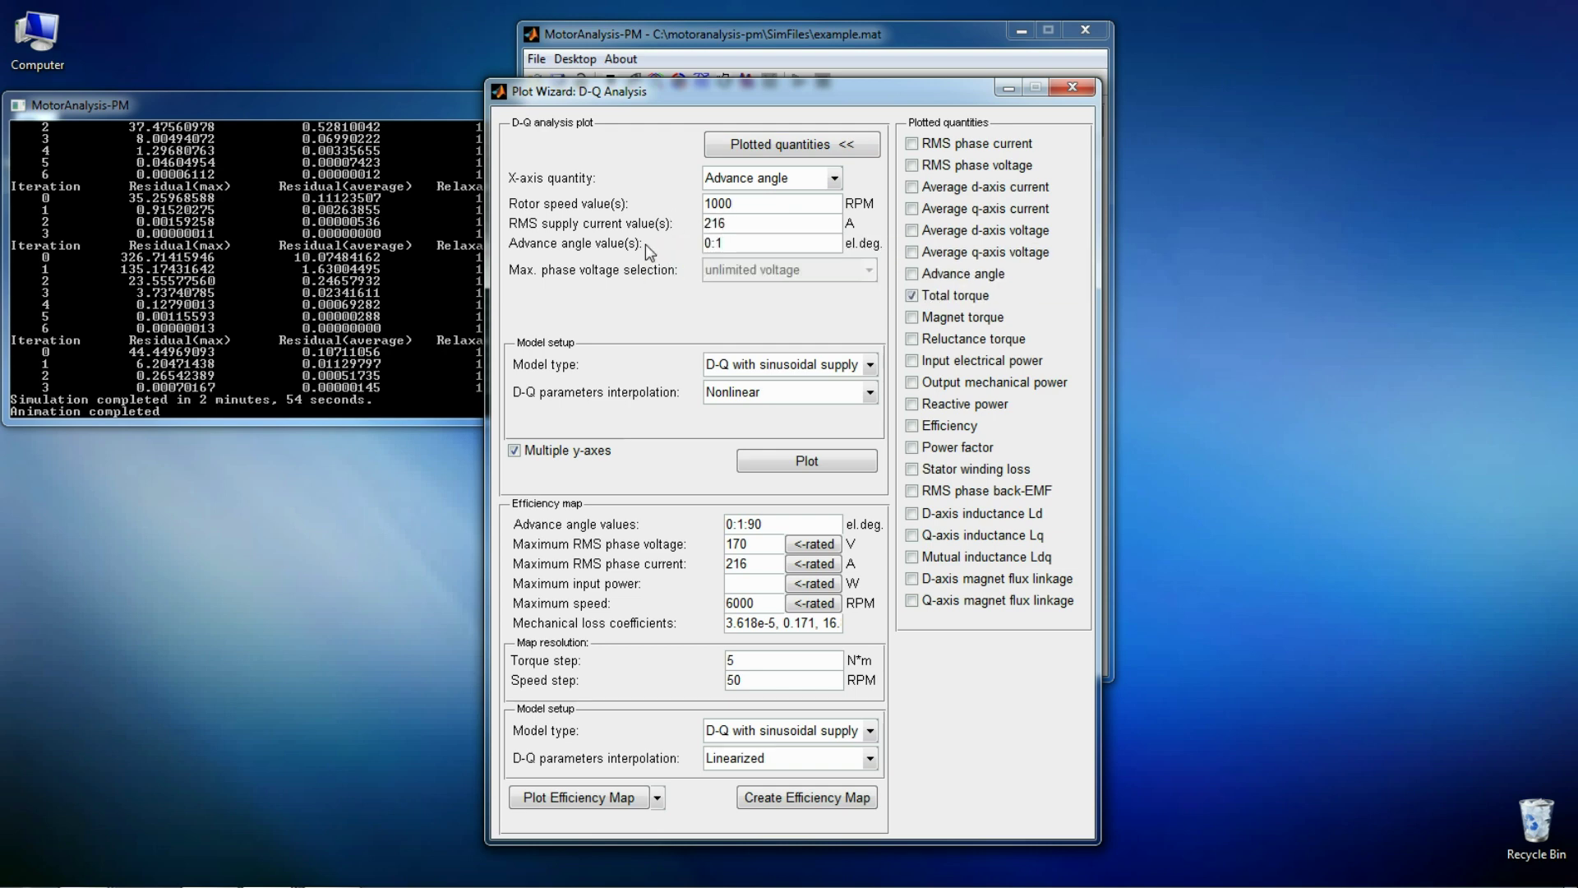
type(":90")
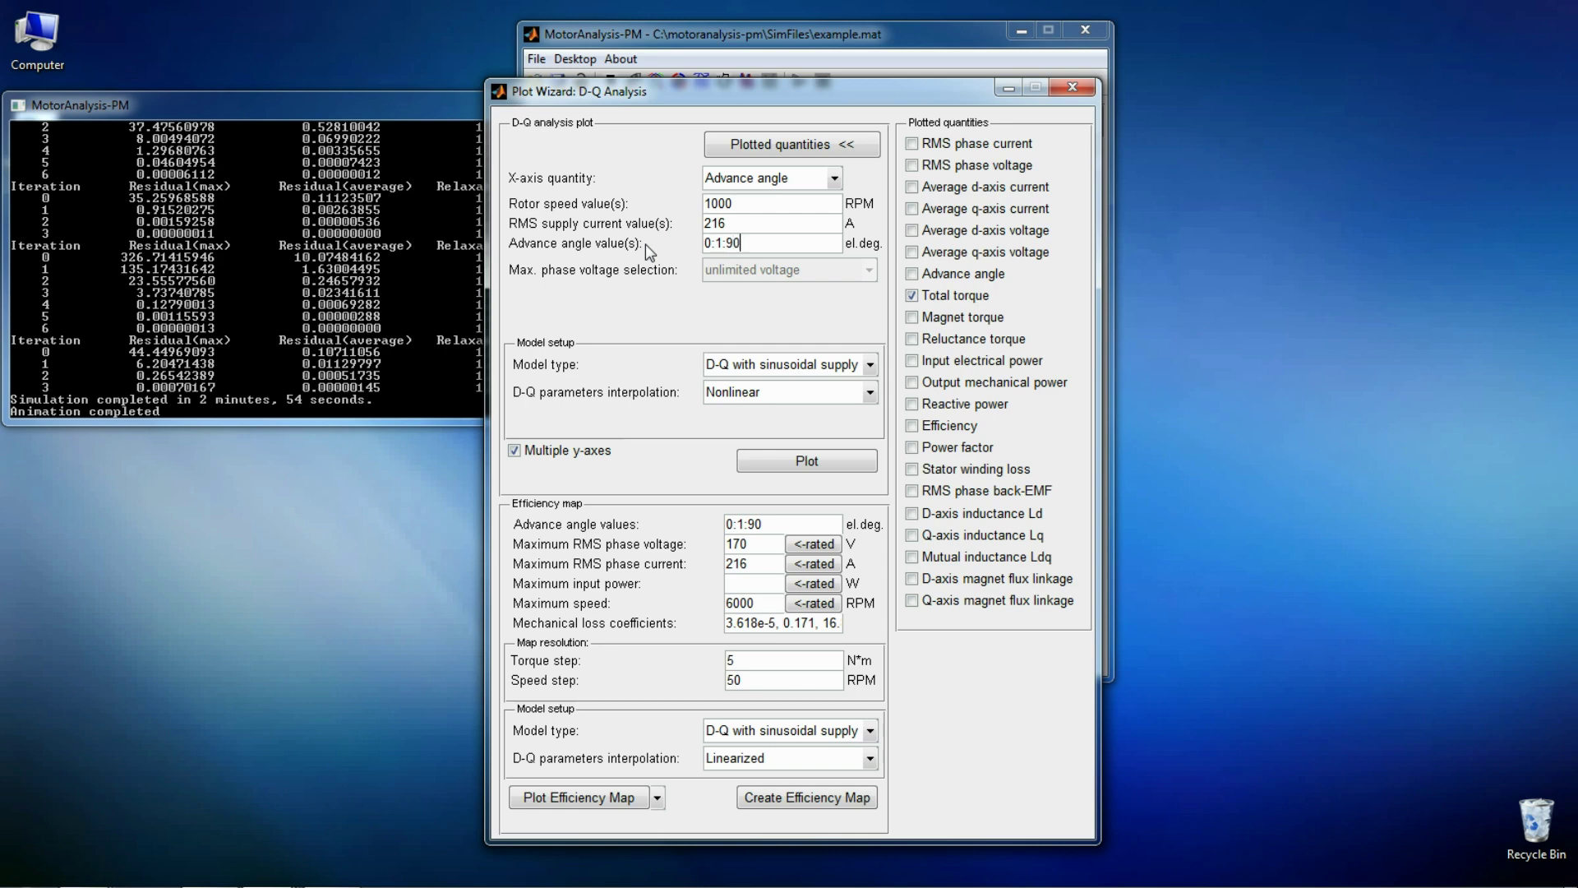
left_click(779, 459)
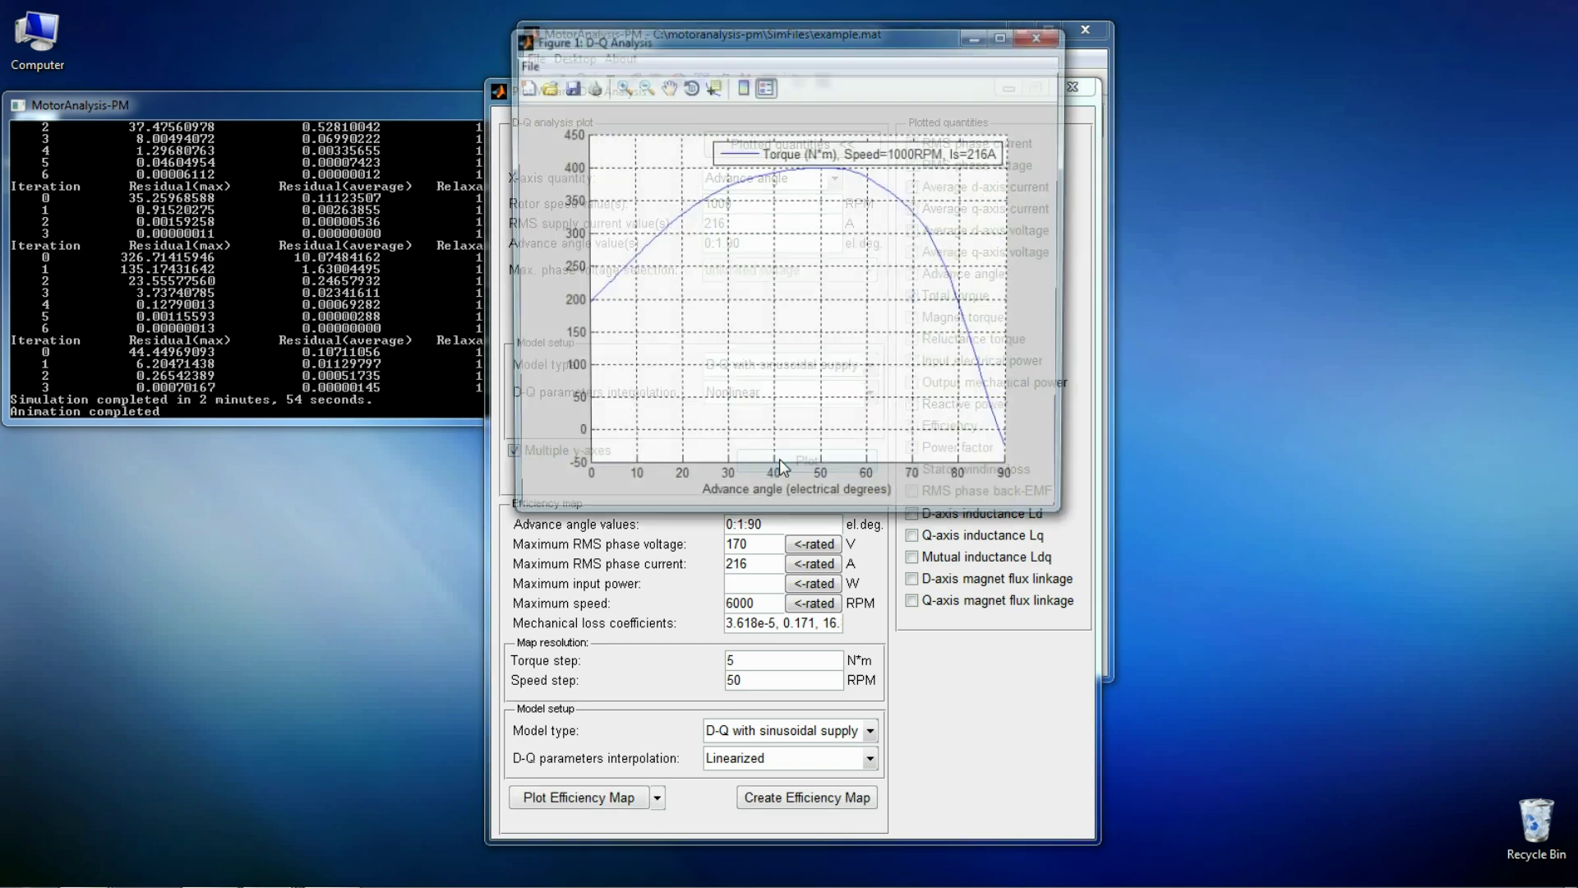
left_click(622, 87)
left_click_drag(714, 206, 900, 154)
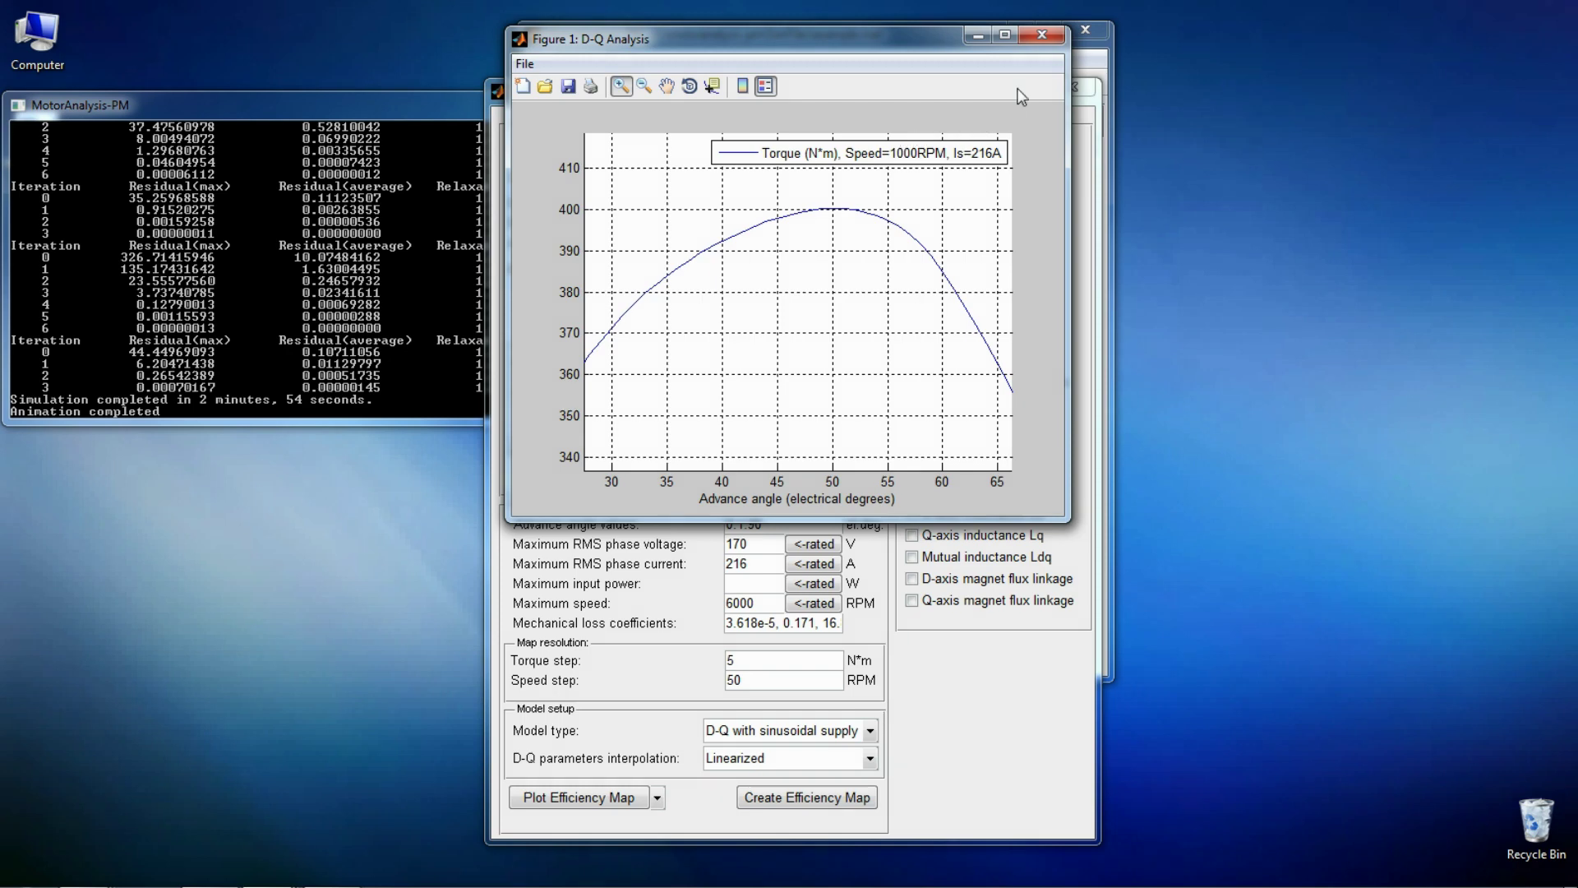
Step: Use rotor speed as the x-axis, sweeping 0 to 6000 RPM in steps of 20
left_click(1041, 36)
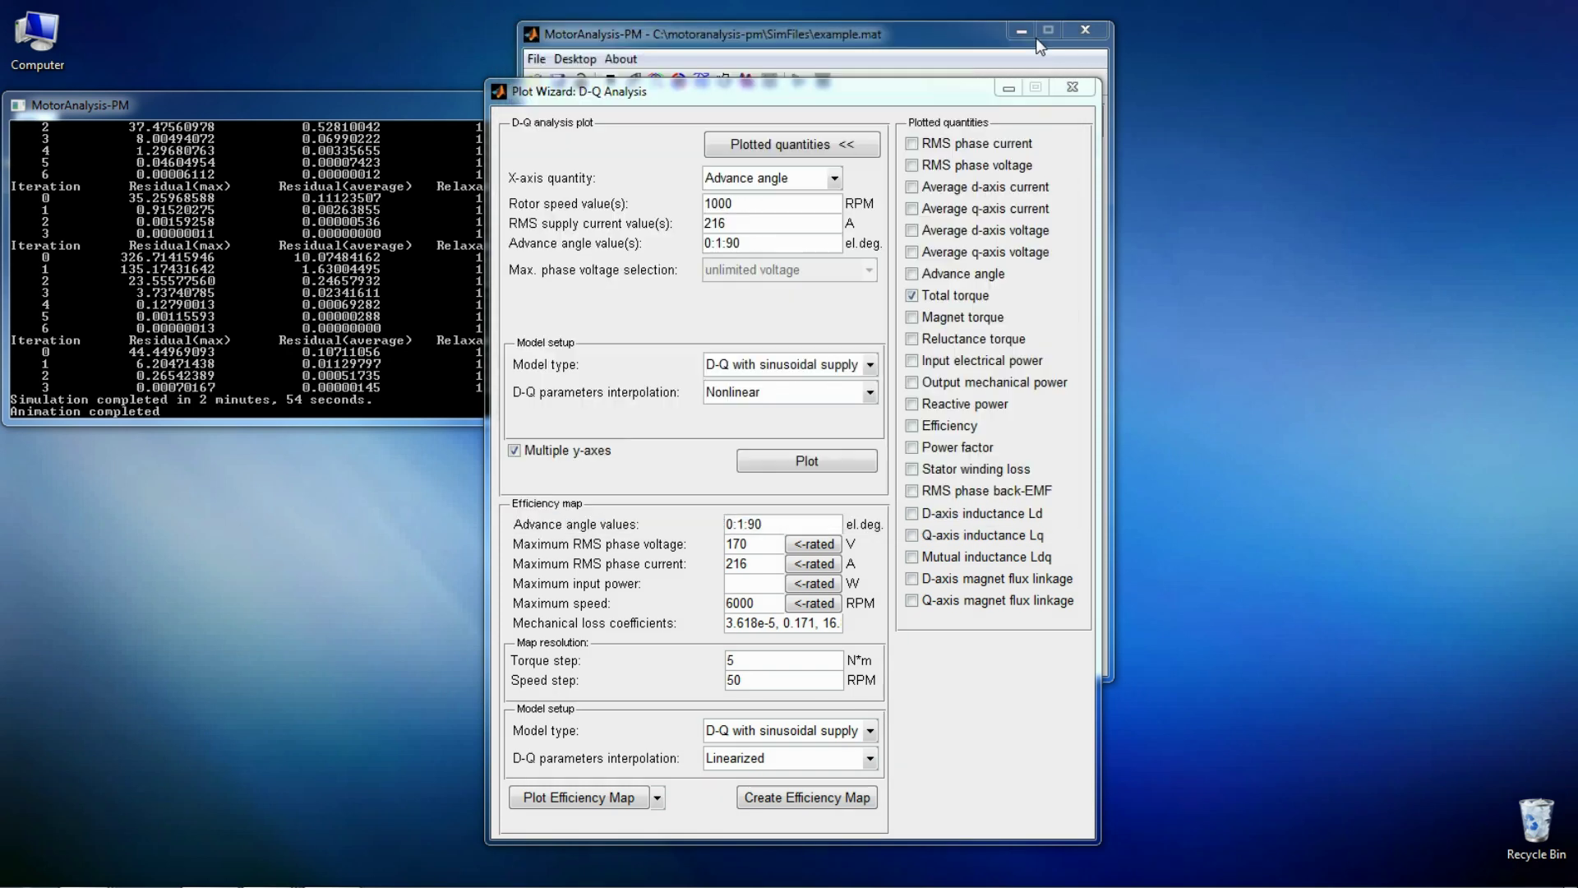
left_click(835, 178)
left_click(789, 201)
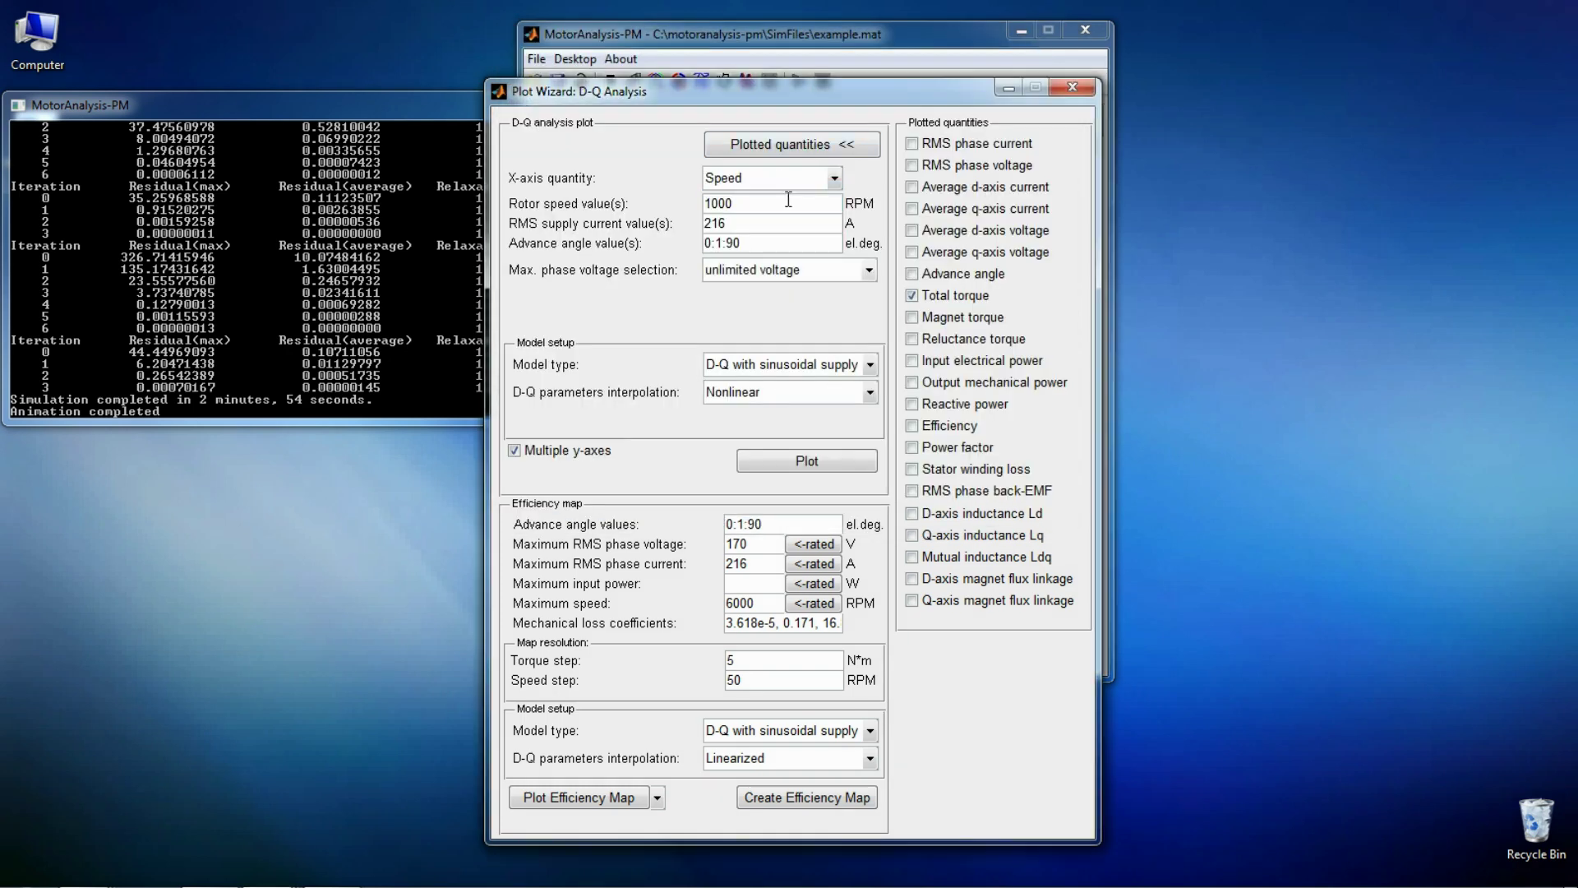
left_click(740, 207)
key("BackSpace")
key("BackSpace")
key("BackSpace")
key("BackSpace")
type("0:20:600")
Step: Include phase current, phase voltage, advance angle, input and output power, efficiency and power factor
left_click(928, 145)
left_click(926, 165)
left_click(929, 274)
left_click(934, 362)
left_click(937, 384)
left_click(938, 425)
left_click(938, 448)
Step: Plot at 50° advance angle with Vdc/PWM voltage limit and max-torque-limited-current field weakening
left_click_drag(753, 243, 679, 233)
type("50")
left_click(781, 271)
left_click(787, 304)
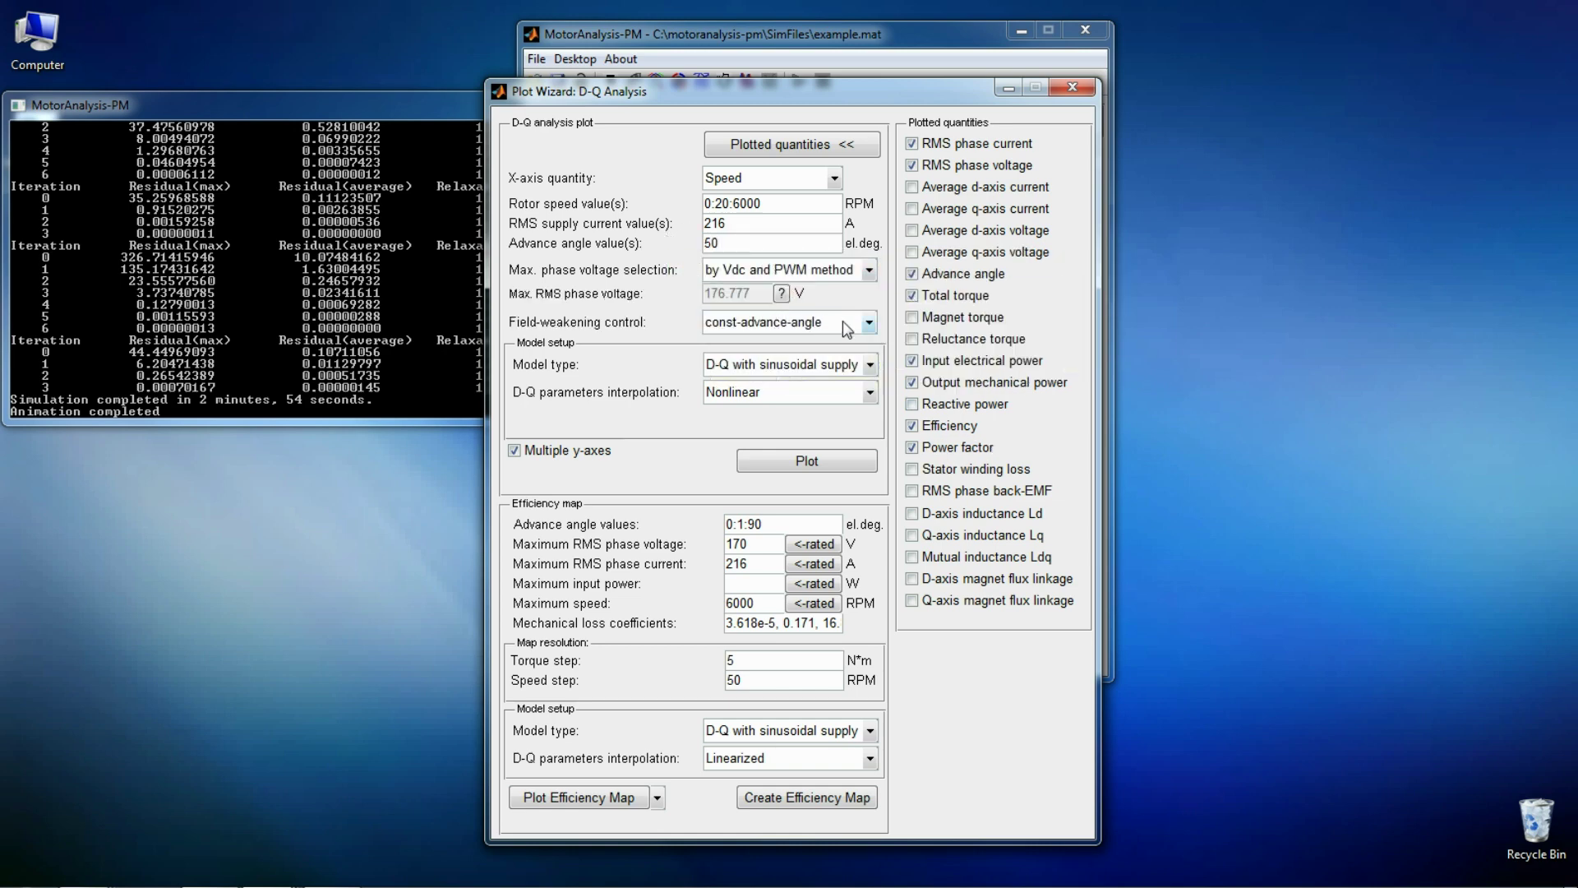
left_click(868, 323)
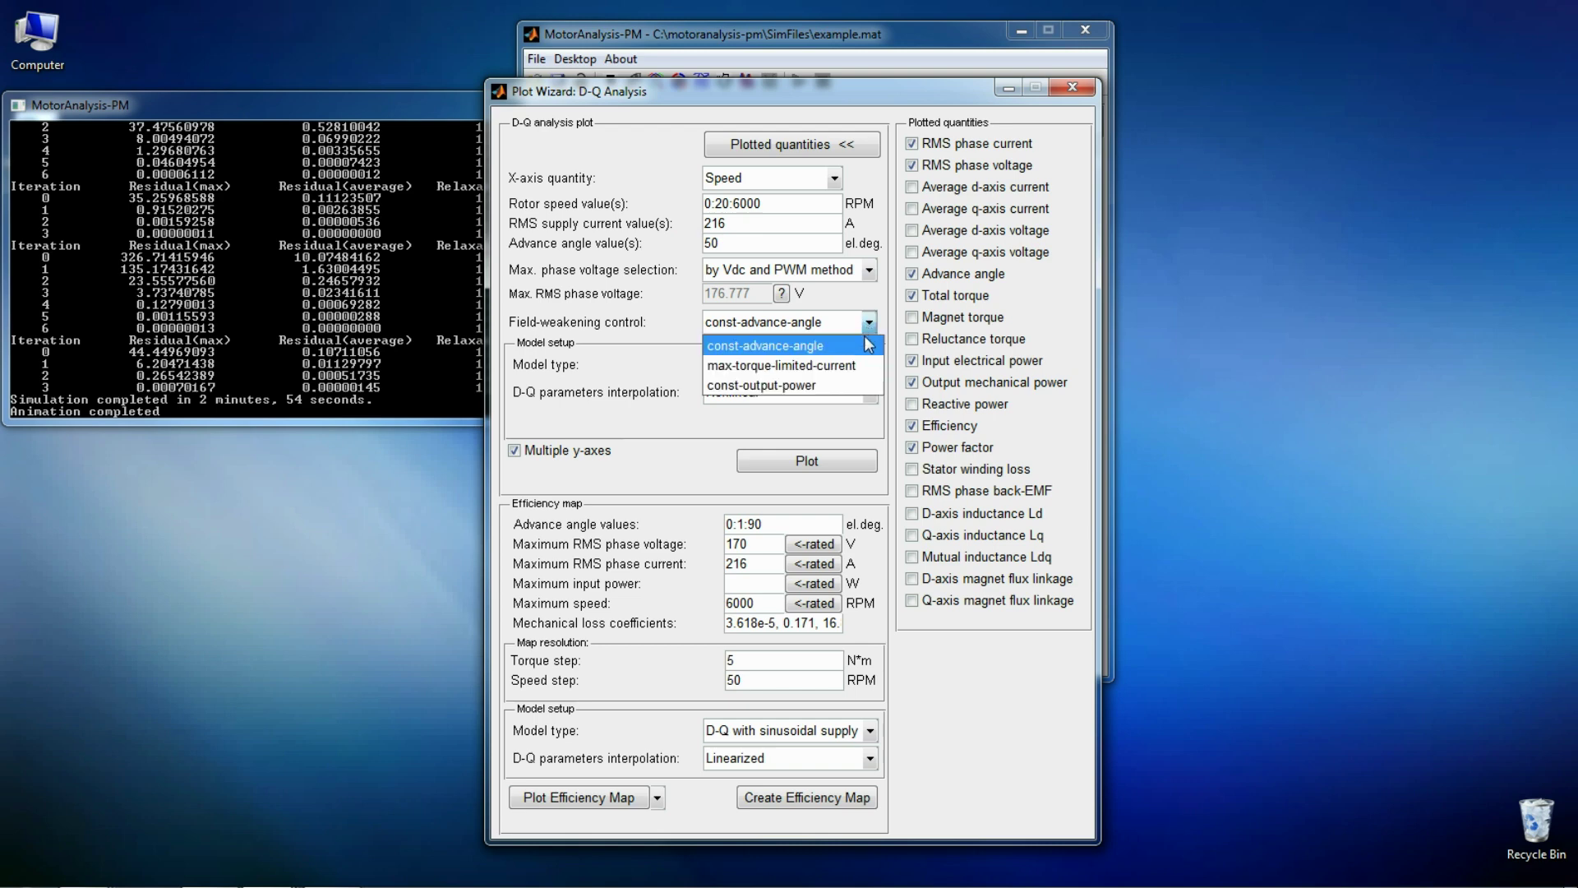
left_click(851, 364)
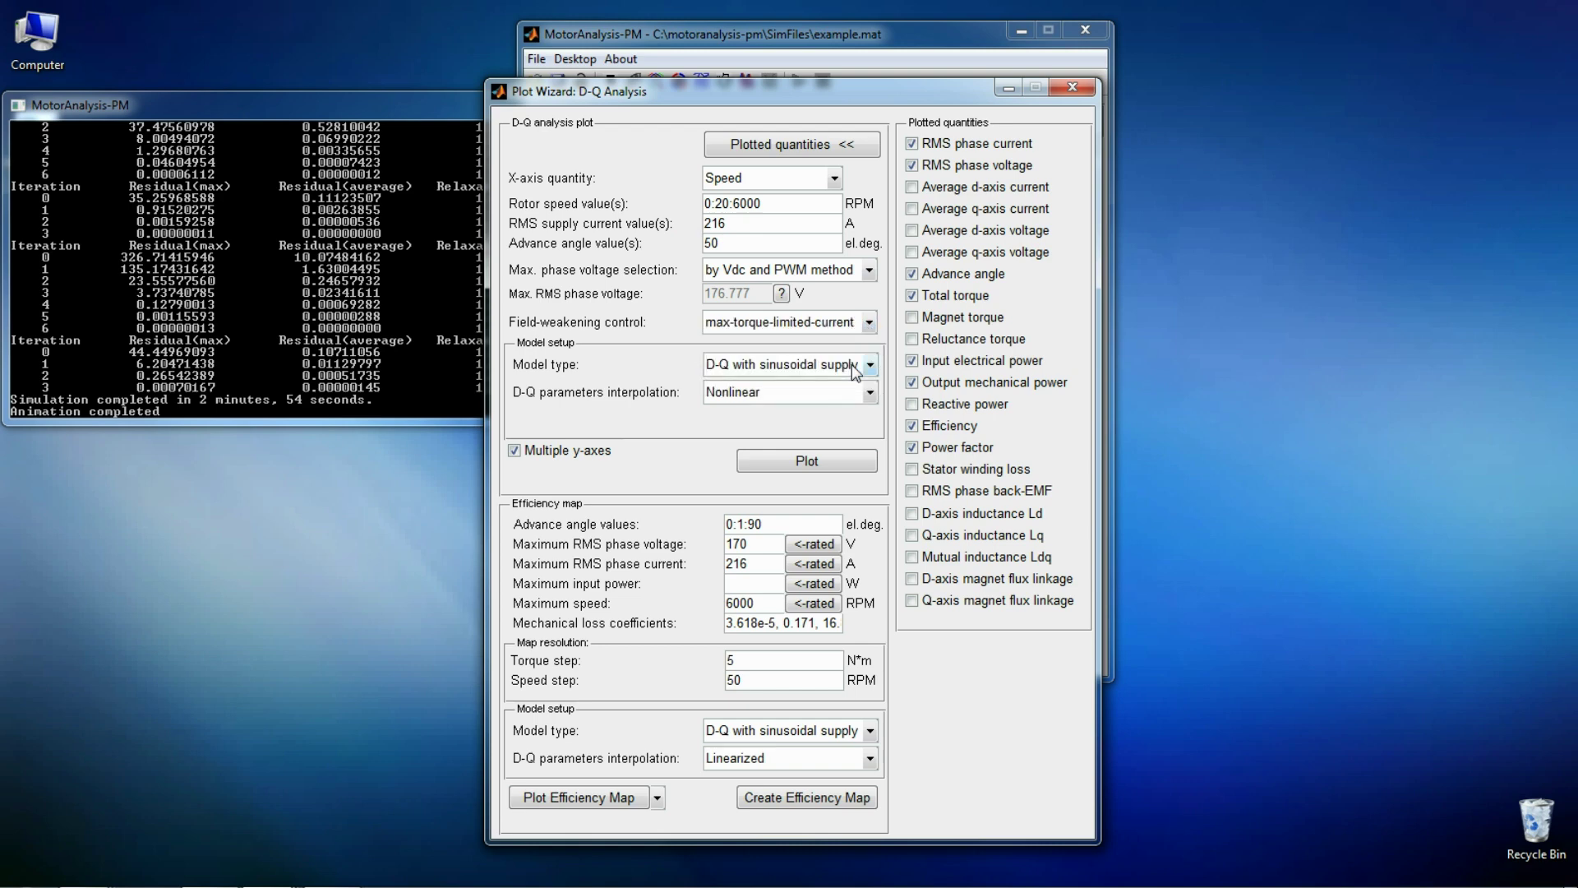
left_click(805, 462)
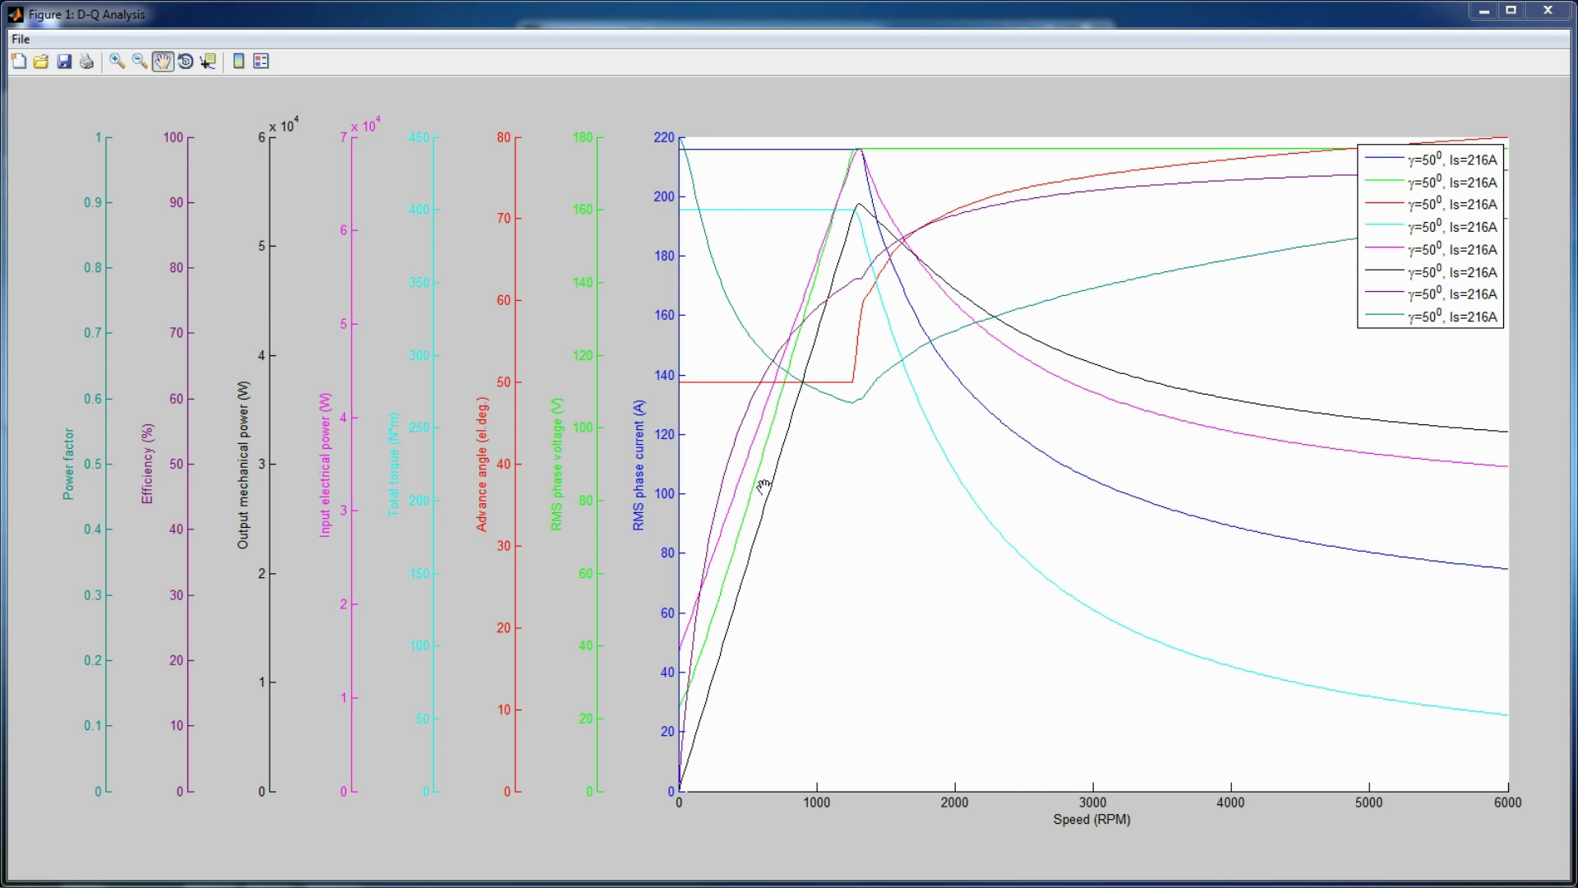
Step: Close the speed sweep plot and start creating the efficiency map
left_click(1547, 13)
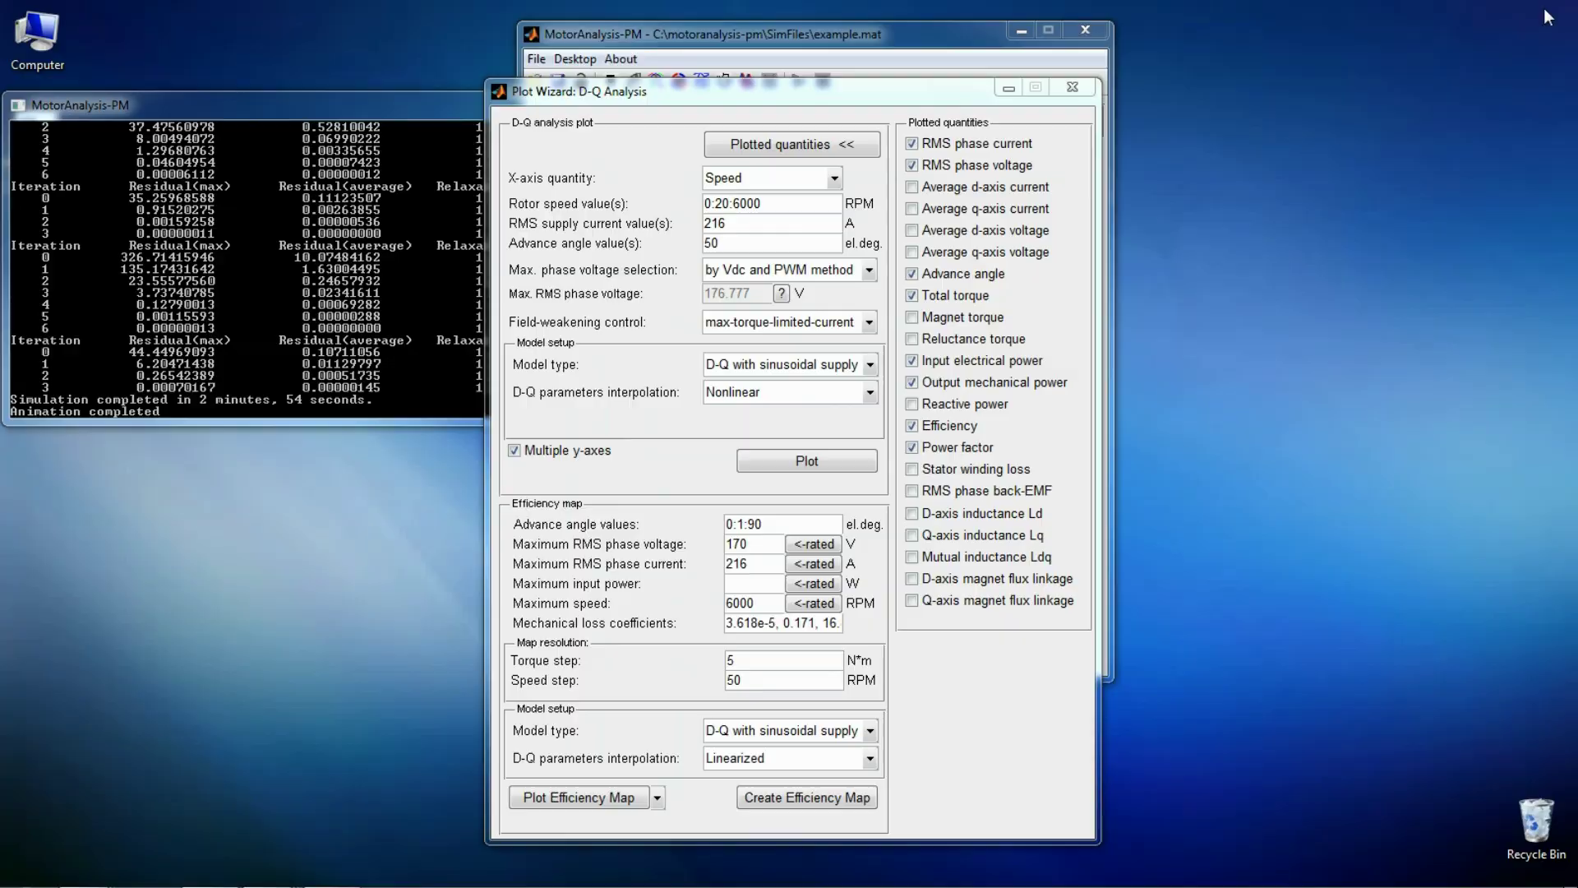
left_click(797, 802)
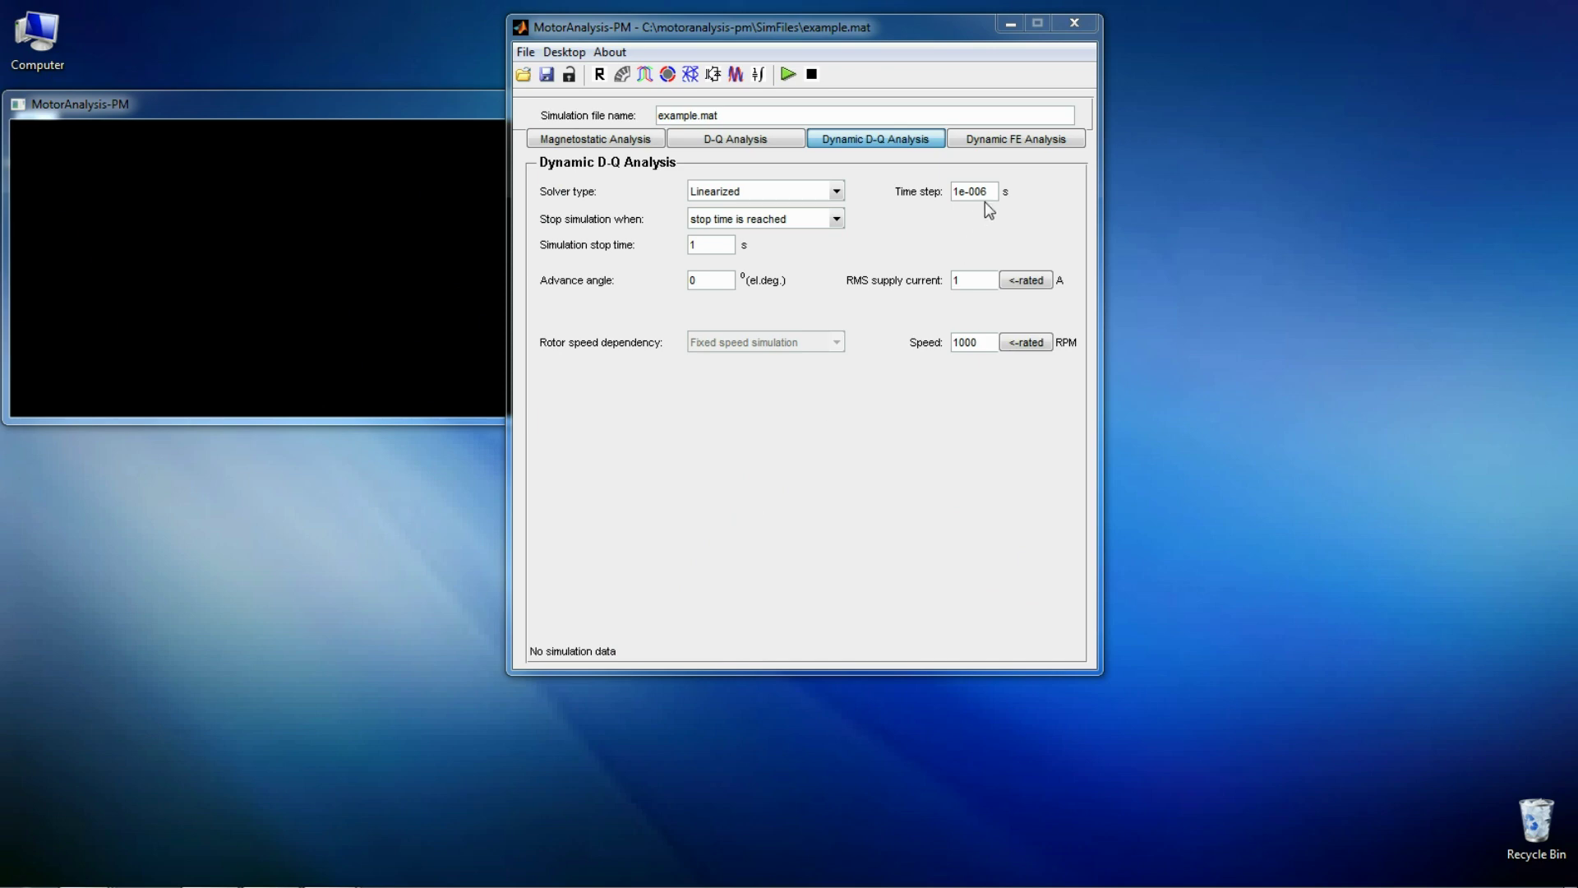
Step: Set time step 1e-005 s, 50° advance angle, 216 A, 1200 RPM, stopping at steady state
left_click_drag(990, 192, 983, 192)
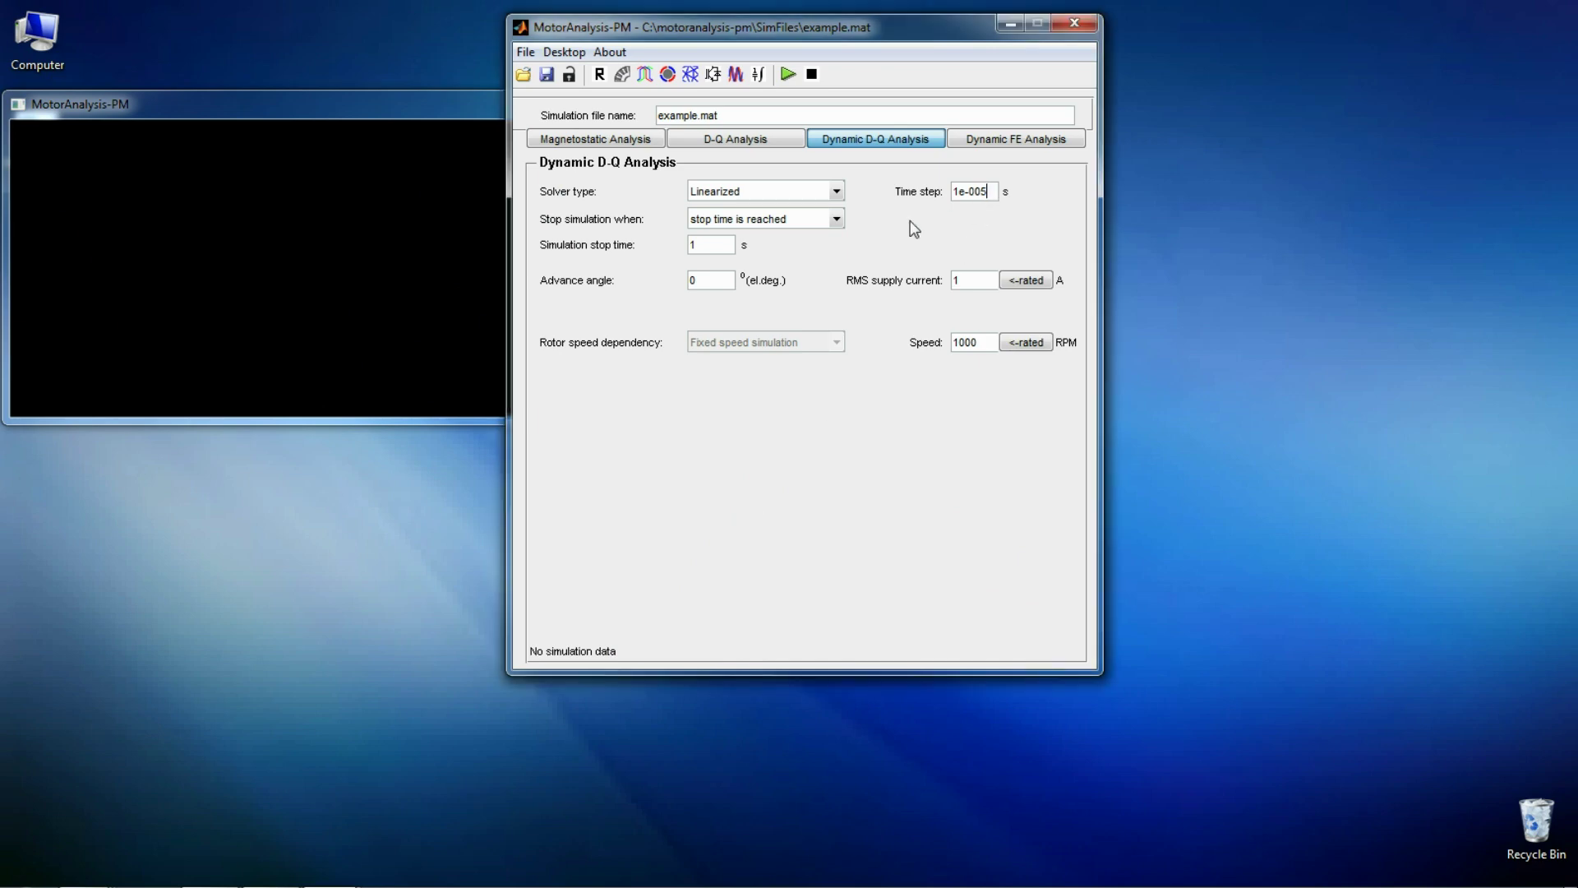
left_click_drag(724, 281, 677, 287)
key("Tab")
type("2")
key("Tab")
type("1200")
left_click(836, 219)
left_click(804, 257)
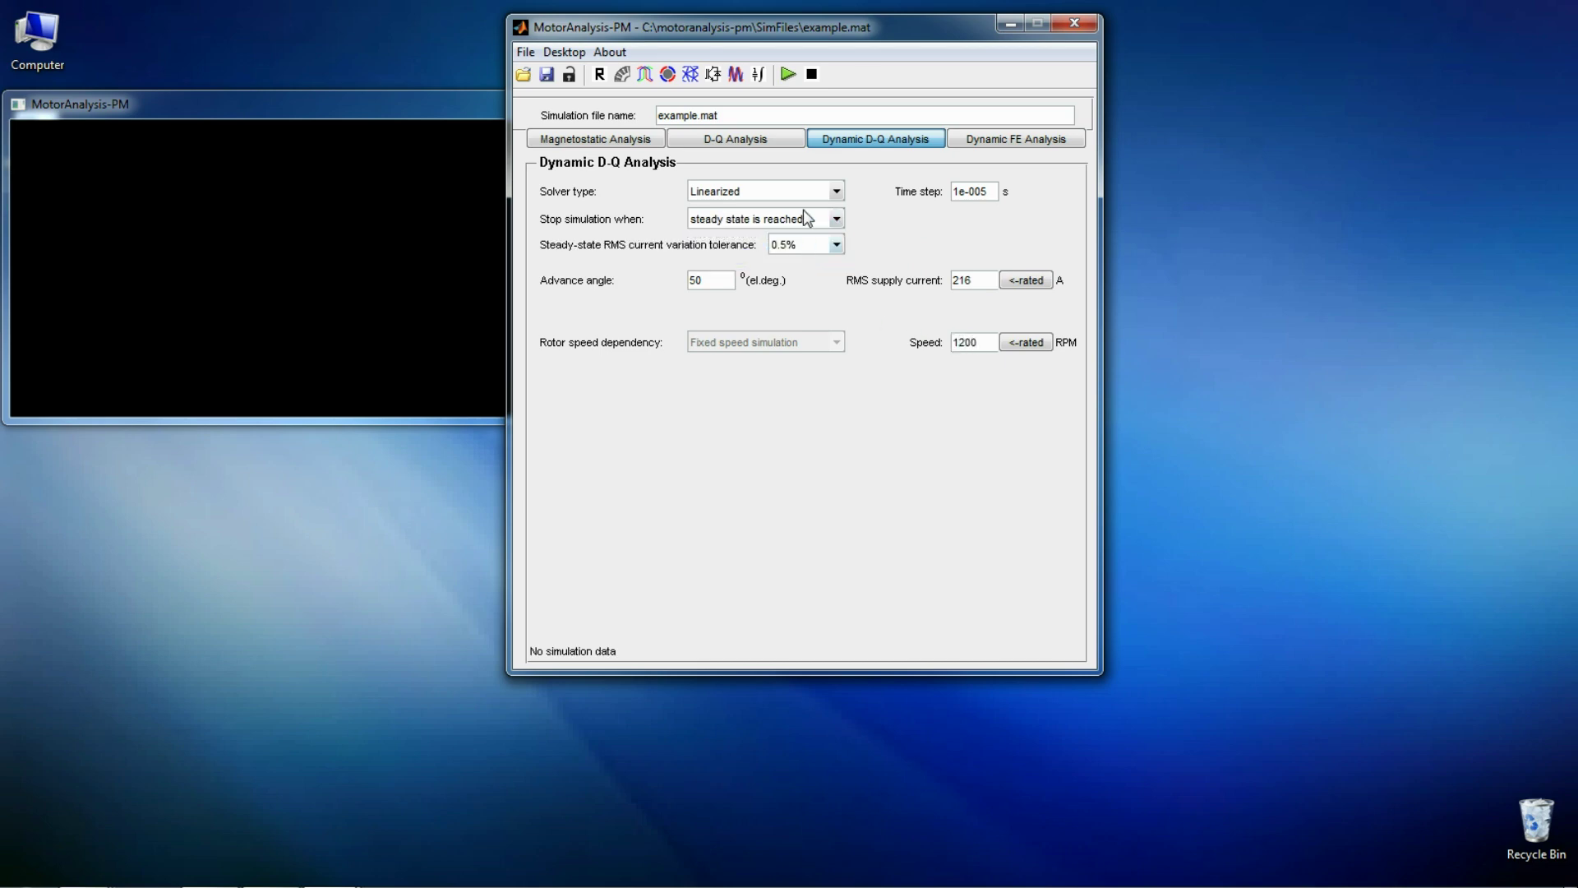
Step: Run the dynamic D-Q simulation and review its time-averaged quantities
left_click(789, 76)
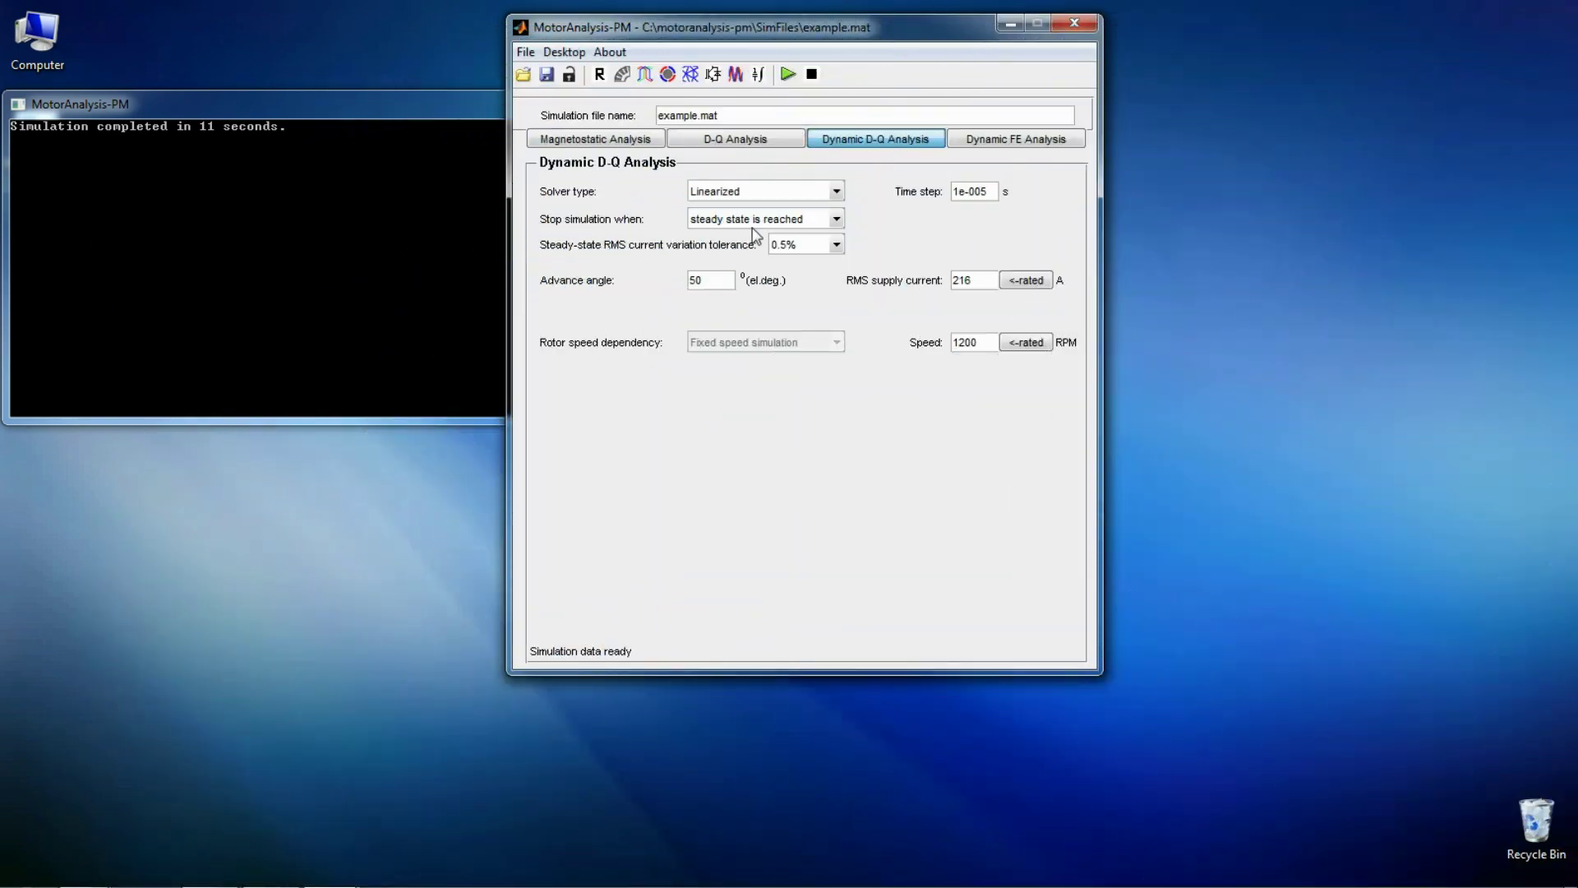
left_click(757, 75)
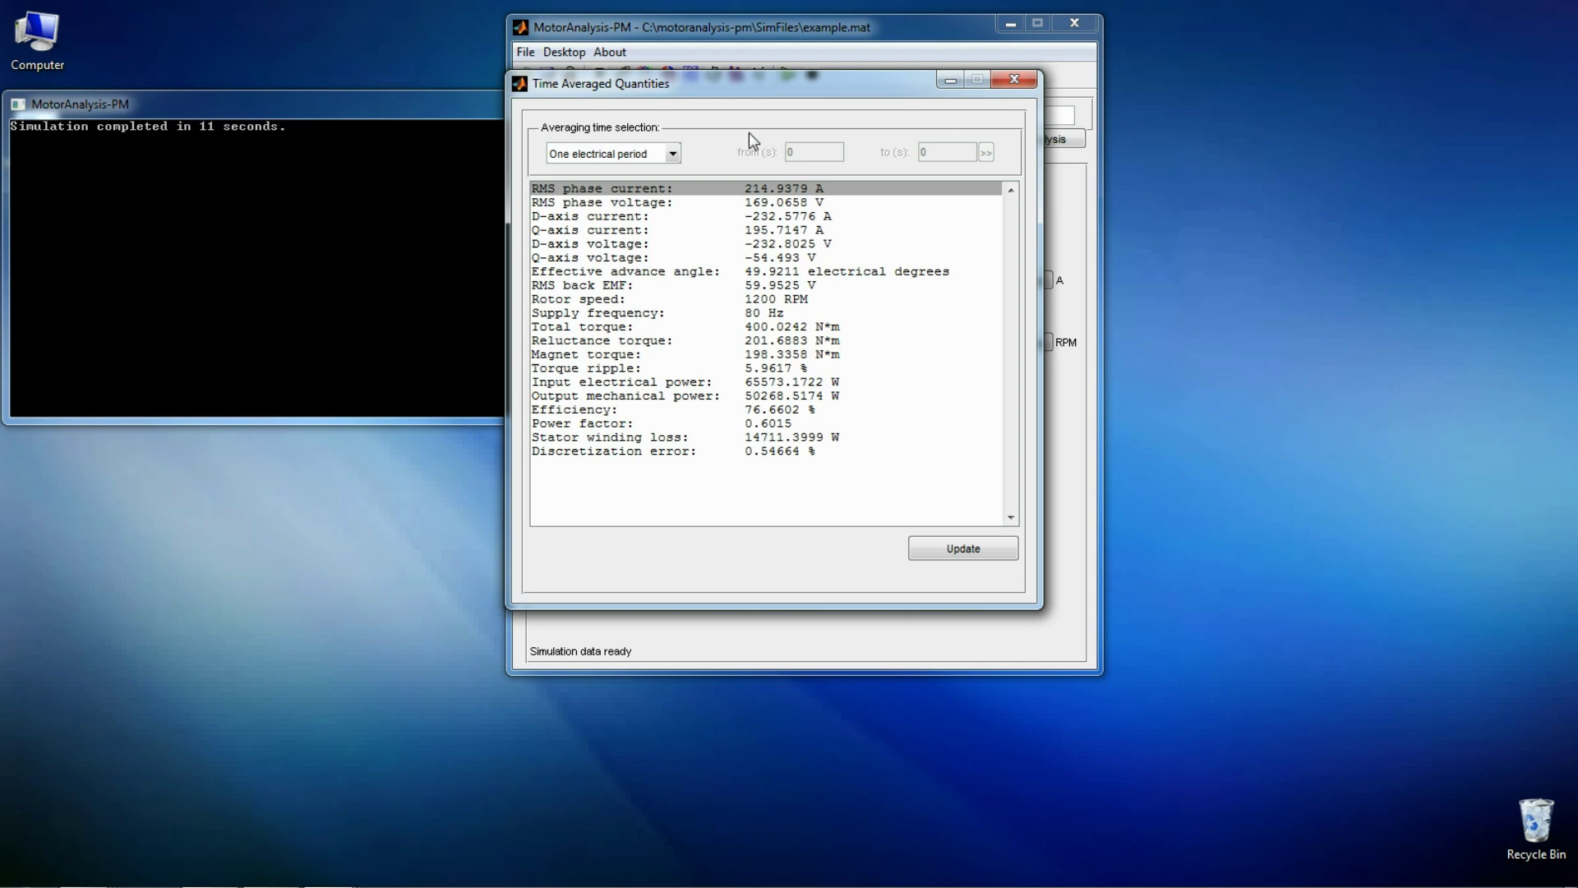
left_click(950, 80)
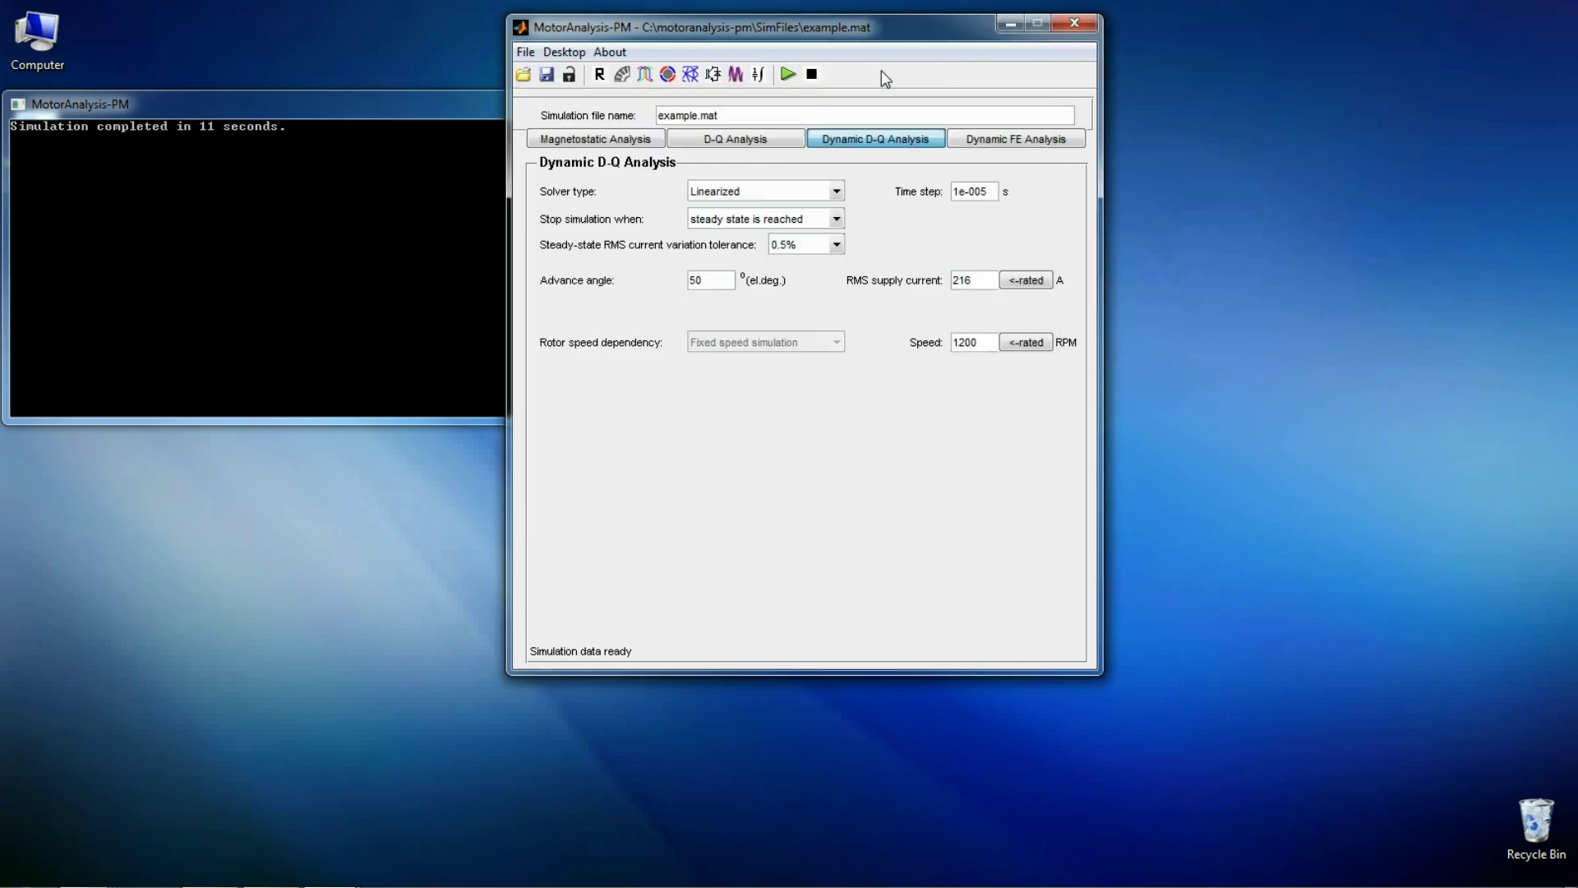
Step: Assign phase-A current Ia to subplot 1 and phase voltage Va to subplot 2
left_click(737, 75)
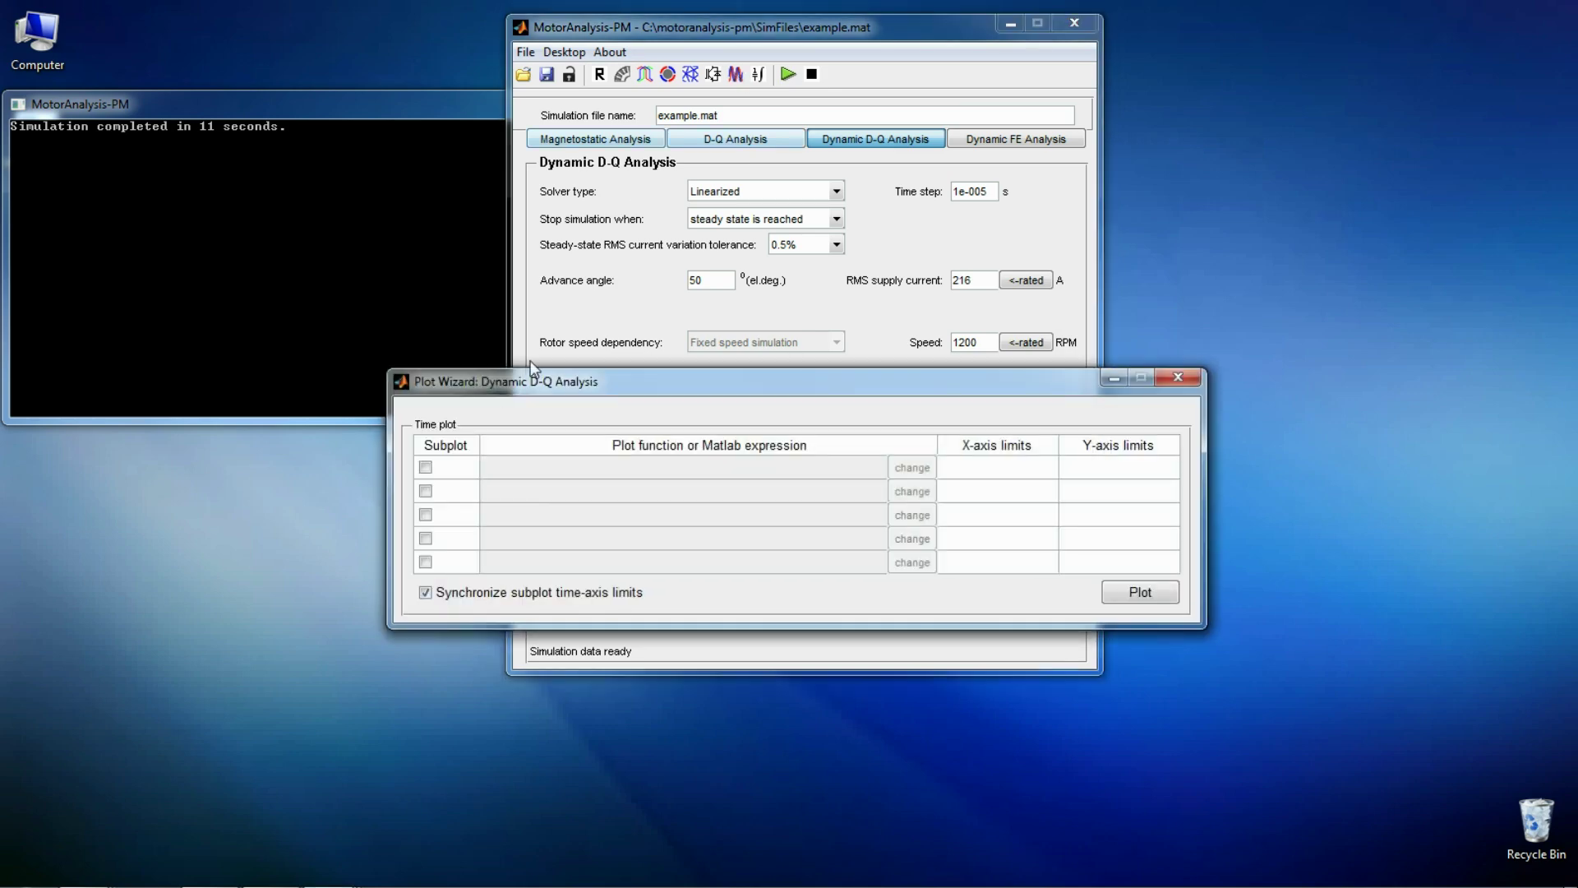
left_click(425, 467)
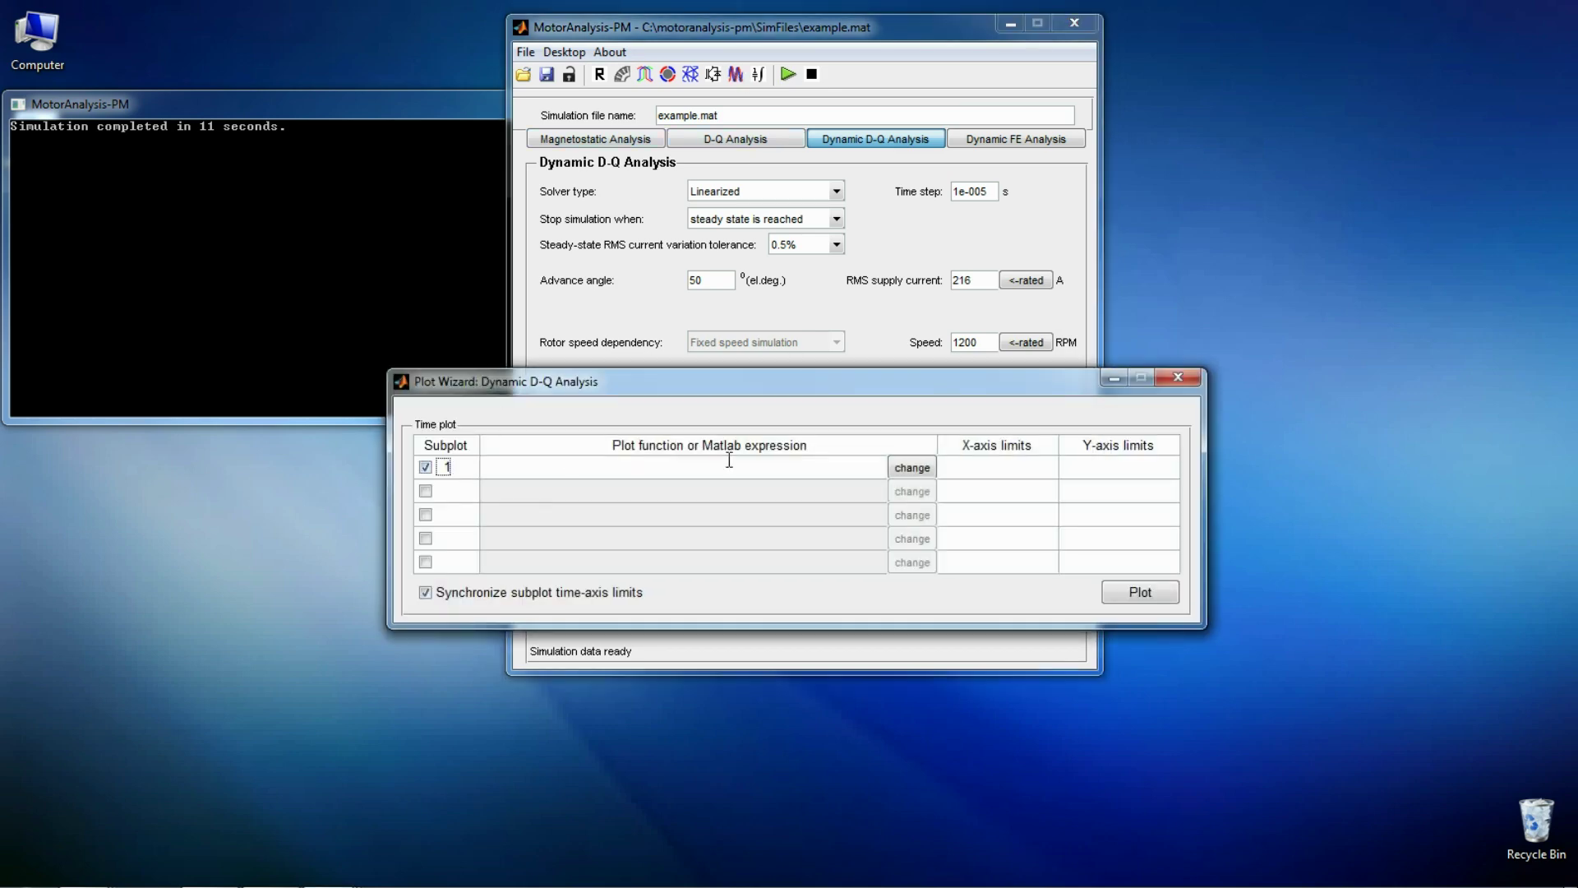
left_click(899, 470)
left_click(618, 148)
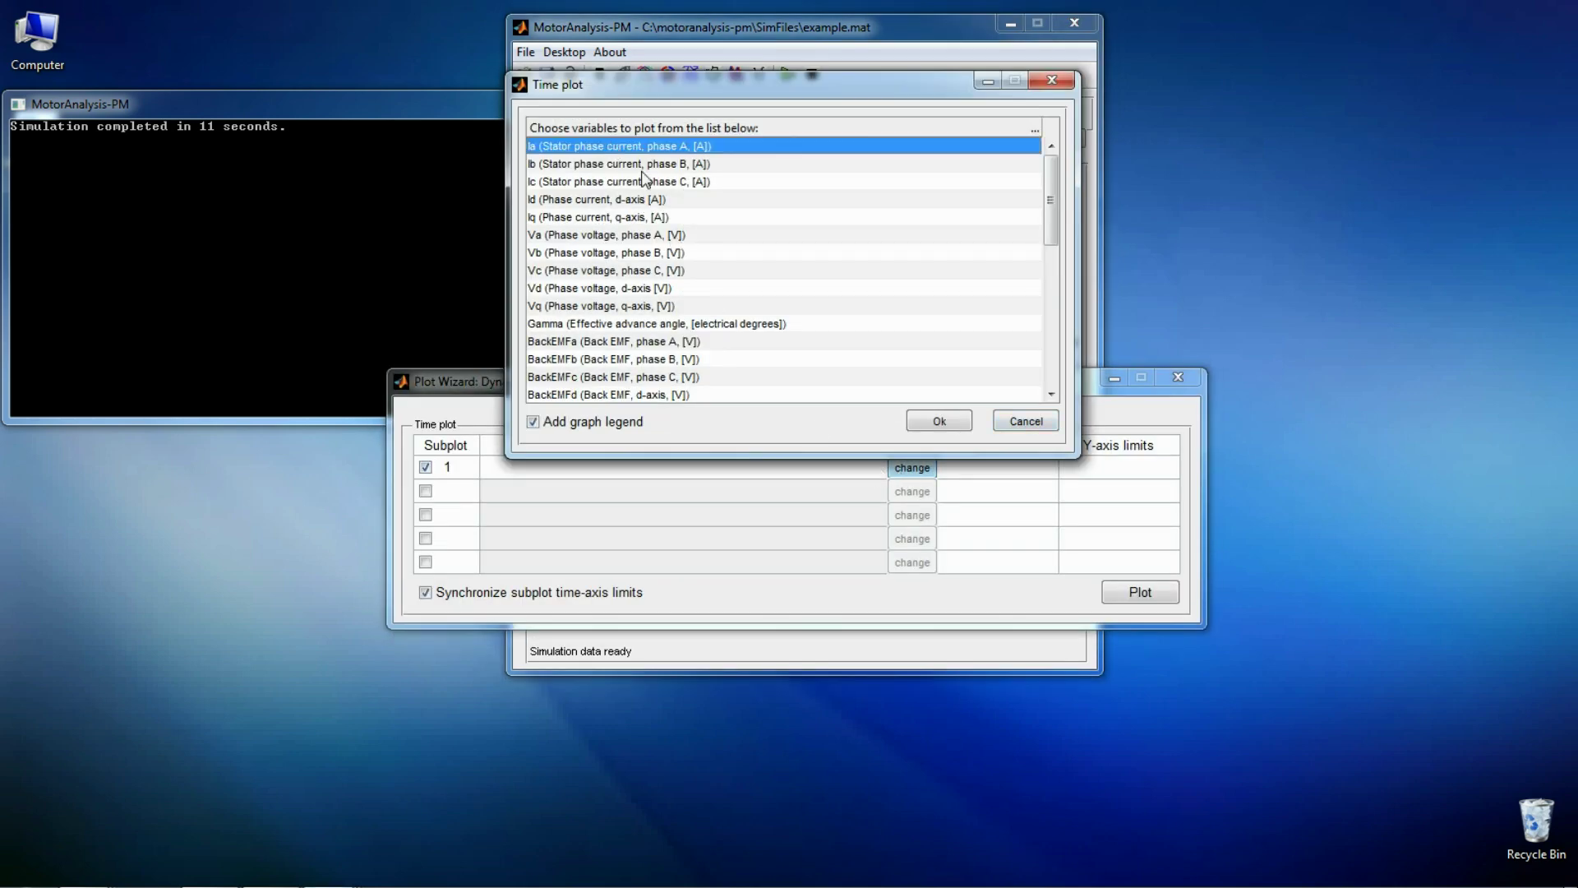
left_click(920, 421)
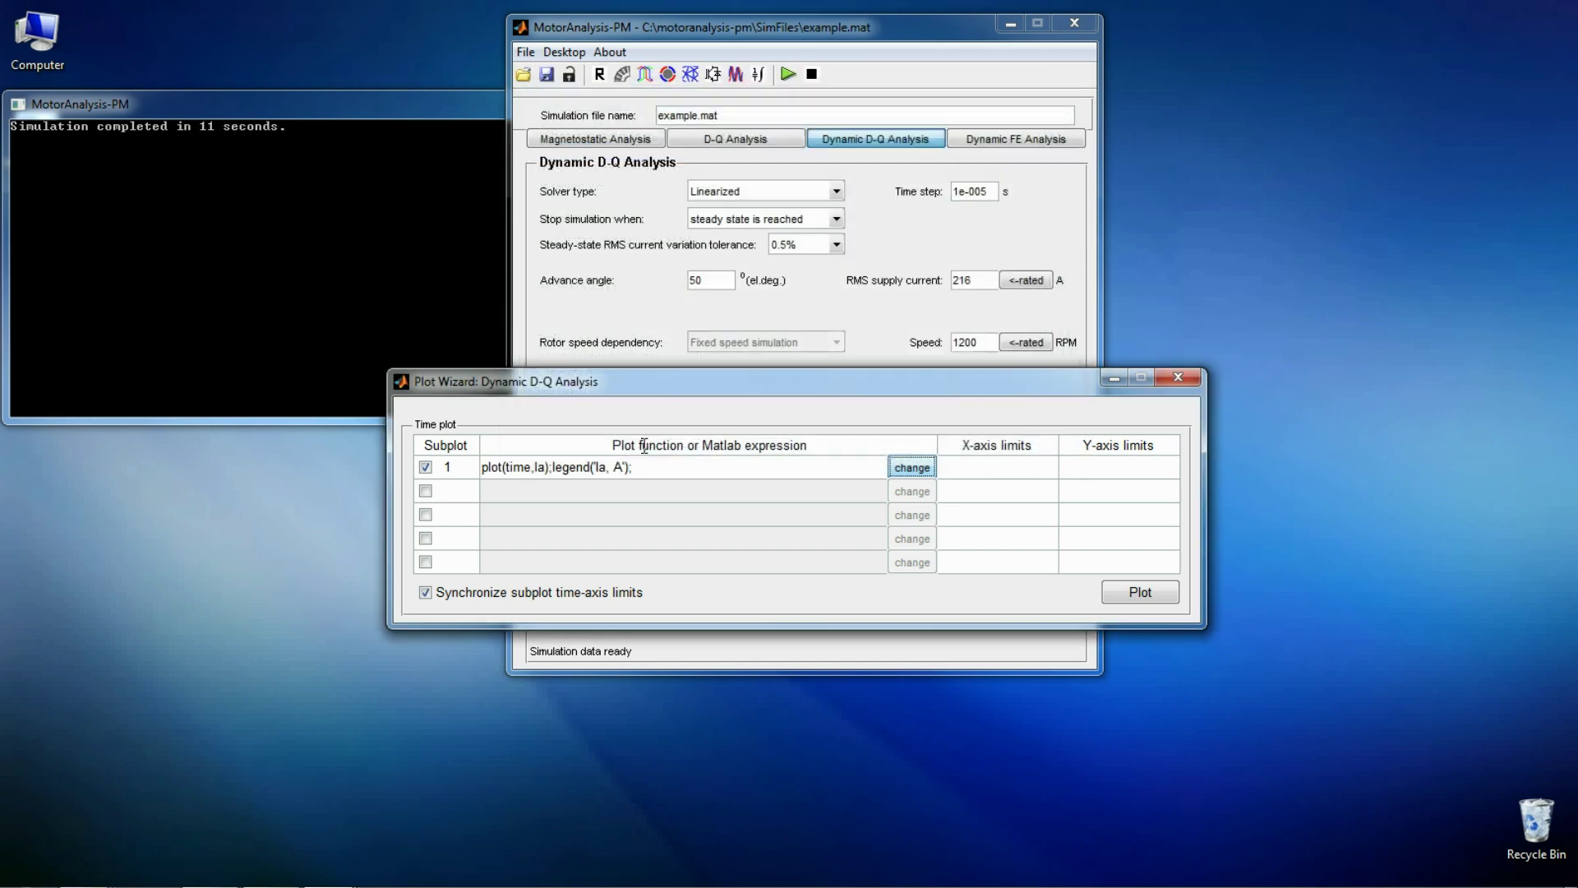
left_click(448, 493)
left_click(901, 493)
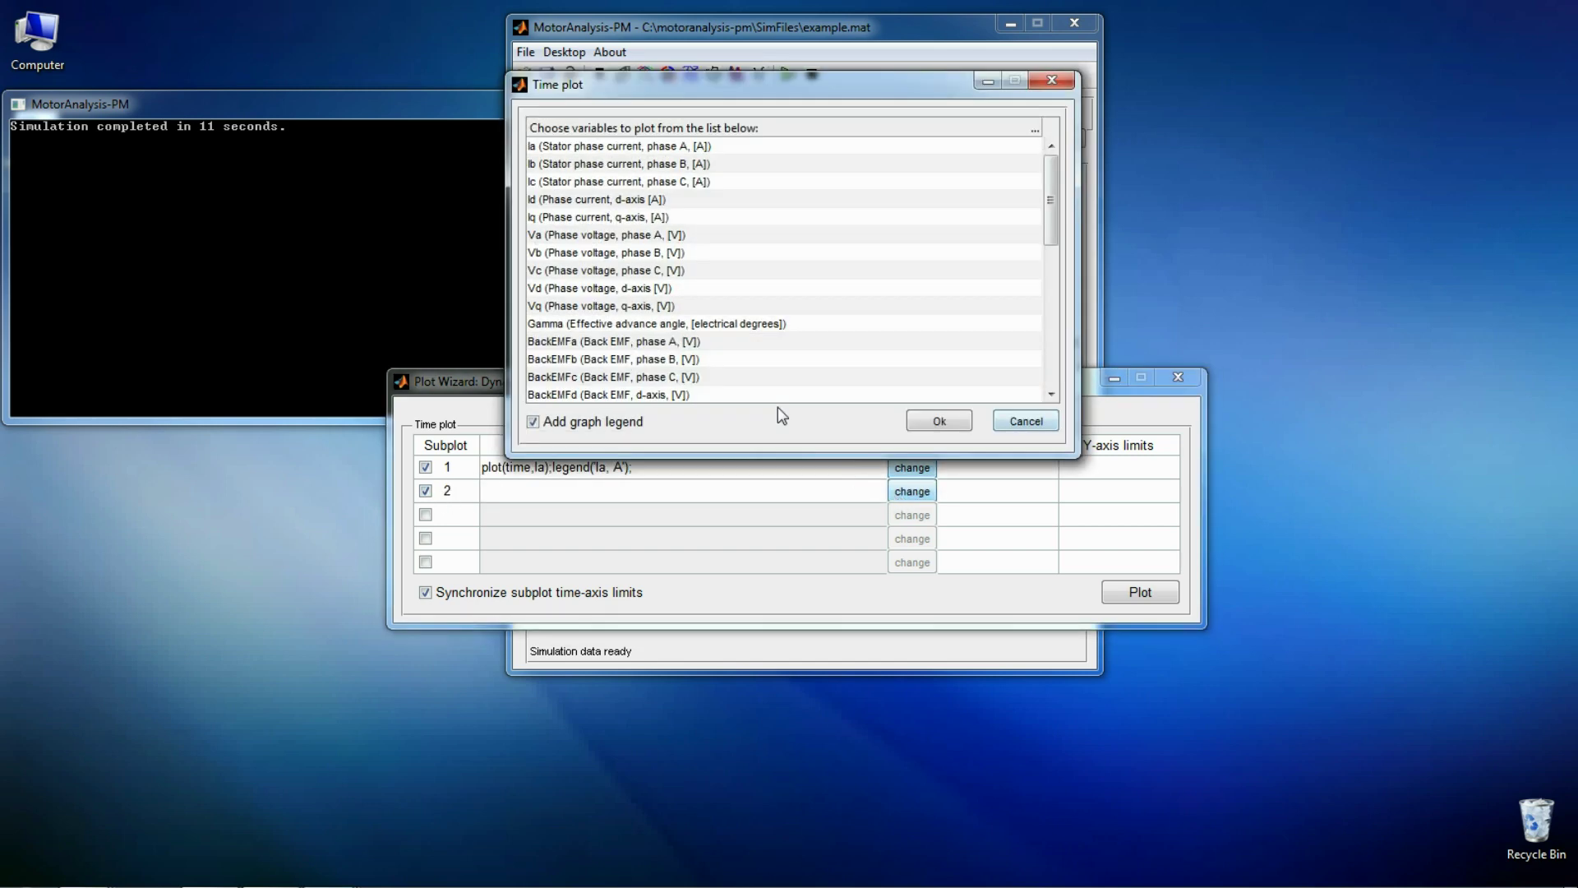
left_click(610, 238)
left_click(923, 421)
Step: Assign electromagnetic torque to subplot 3, plot the three waveforms, then close the figure
left_click(442, 515)
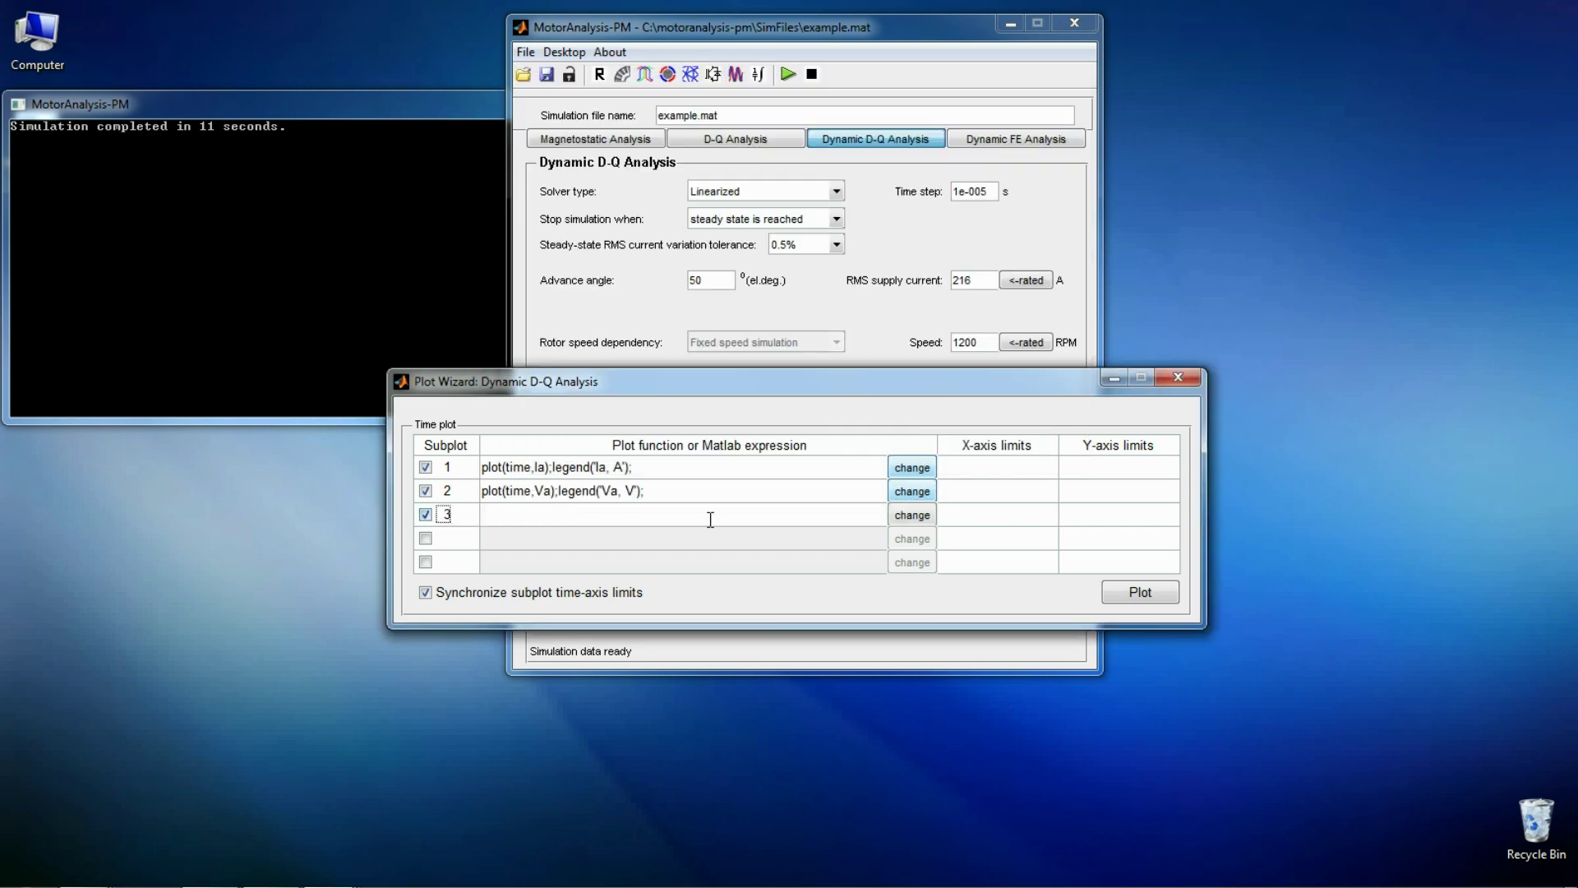
left_click(909, 518)
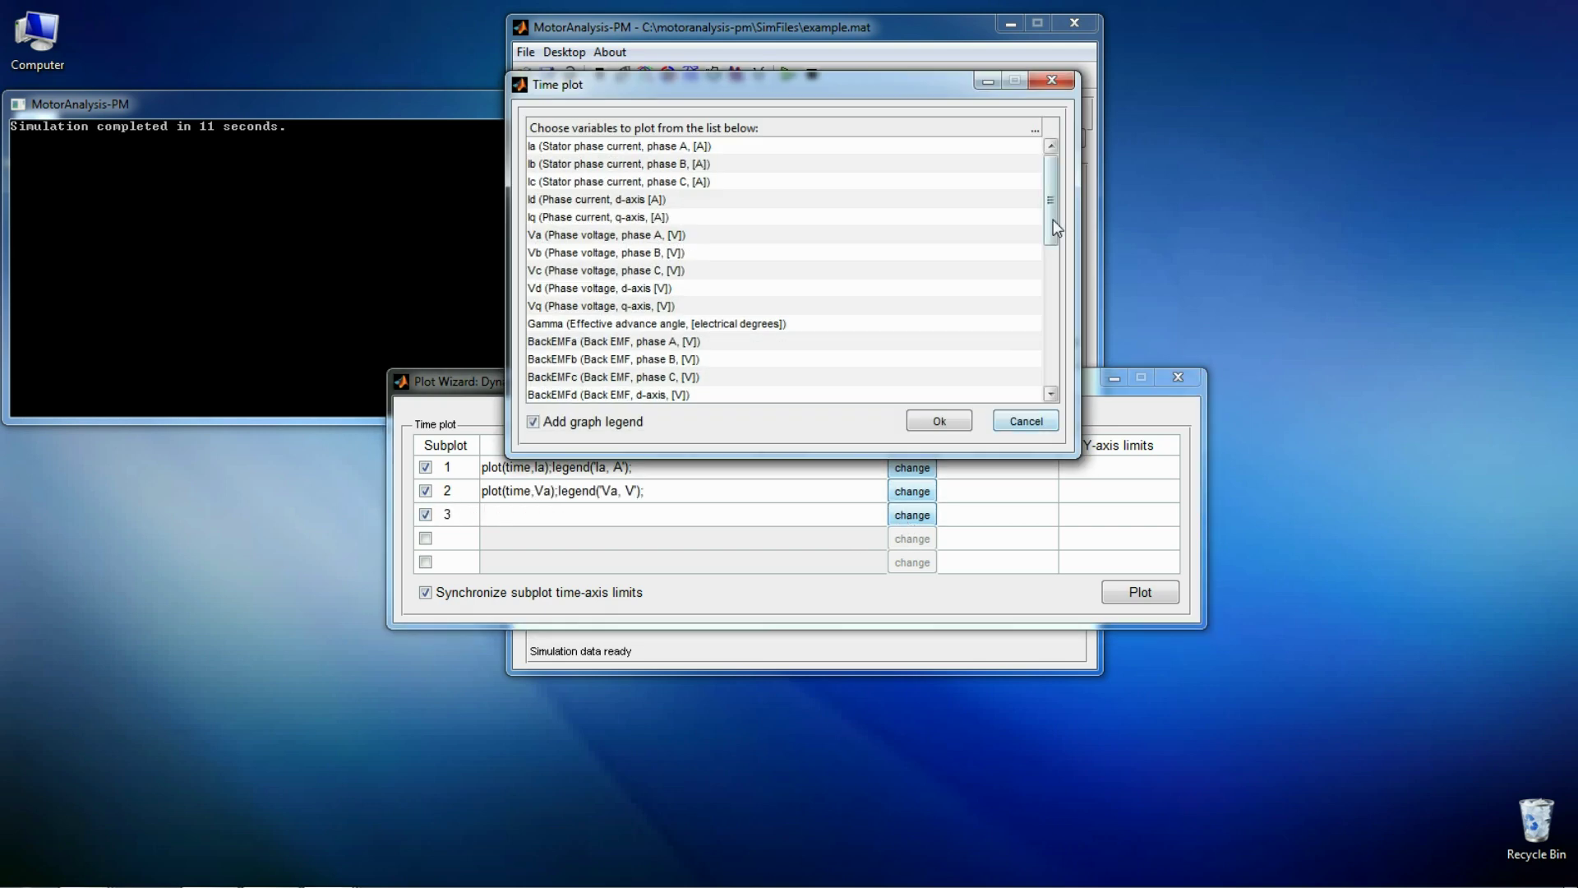
left_click_drag(1054, 219, 1049, 290)
left_click(832, 254)
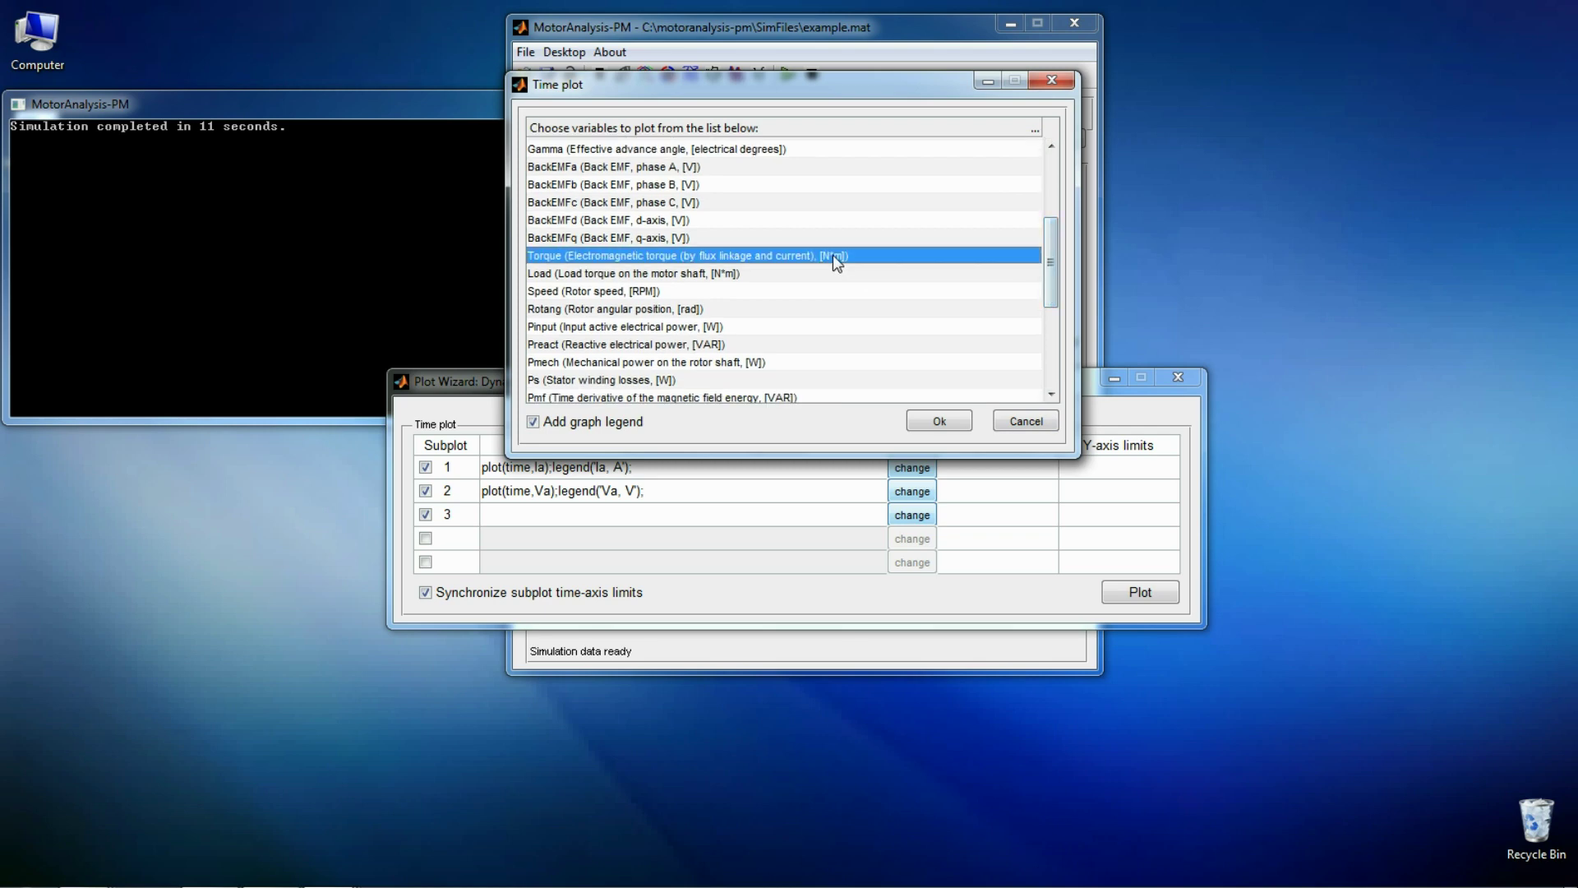
left_click(940, 421)
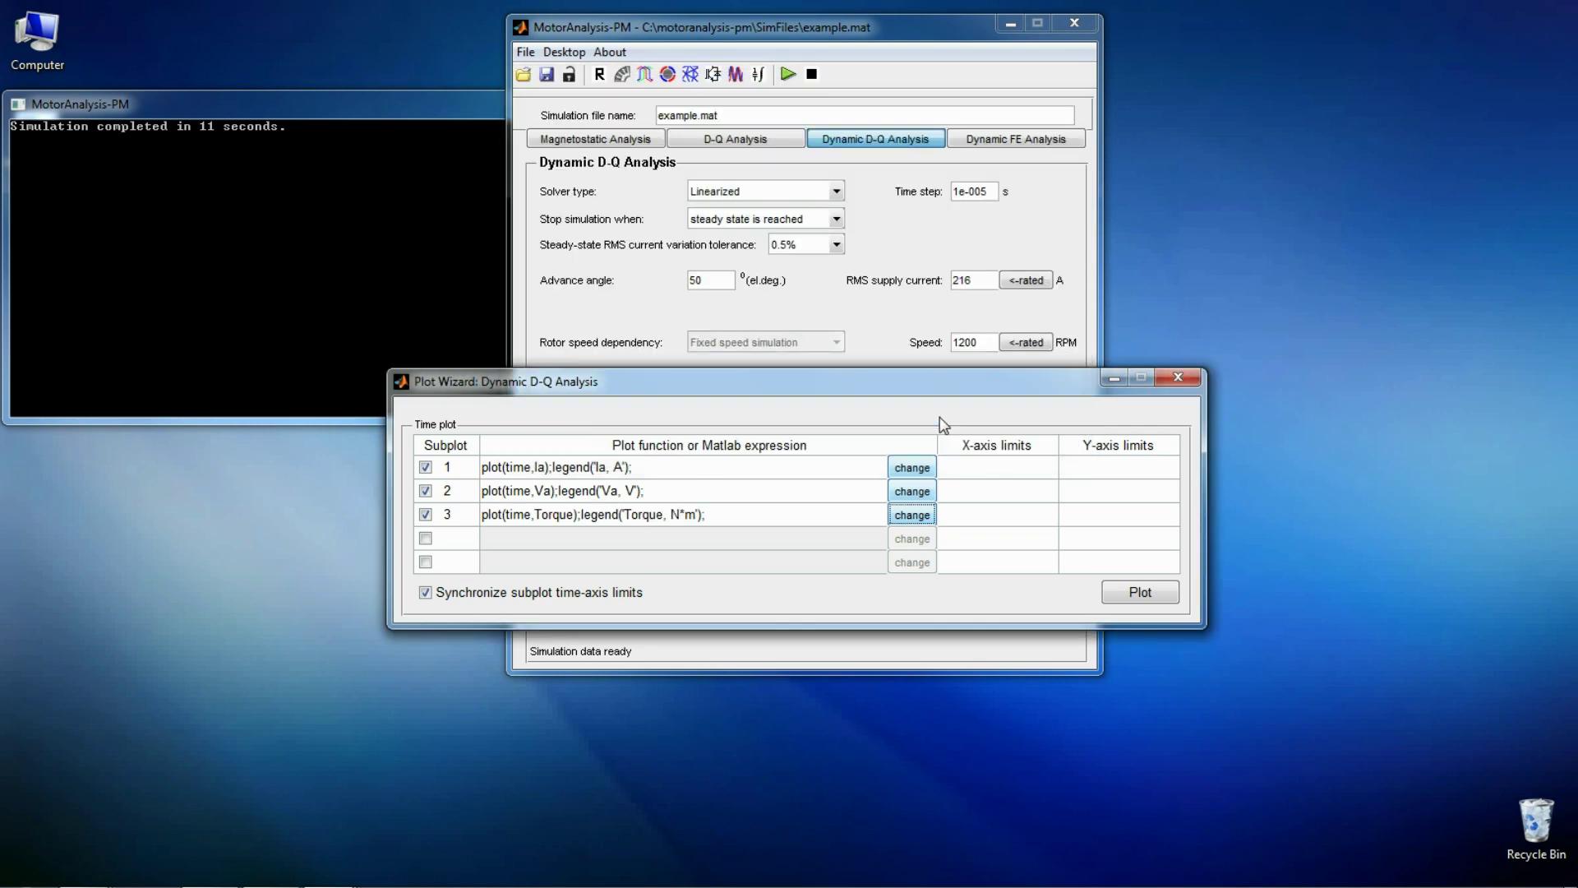
left_click(1126, 593)
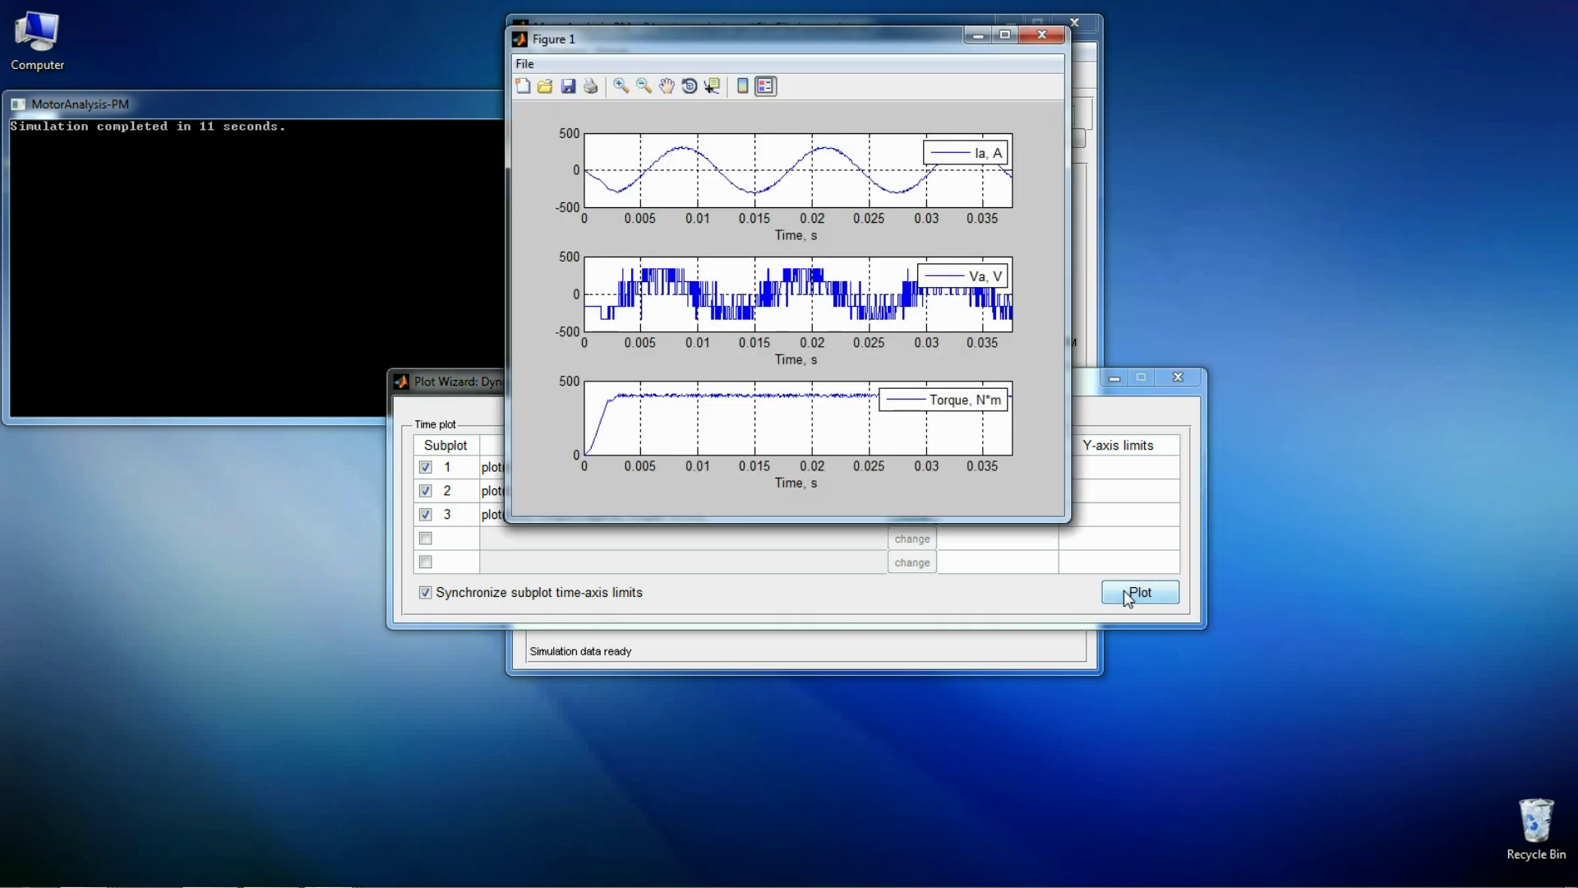
left_click(1043, 37)
Step: Close the dynamic D-Q Plot Wizard and show the Dynamic FE Analysis settings
left_click(1178, 377)
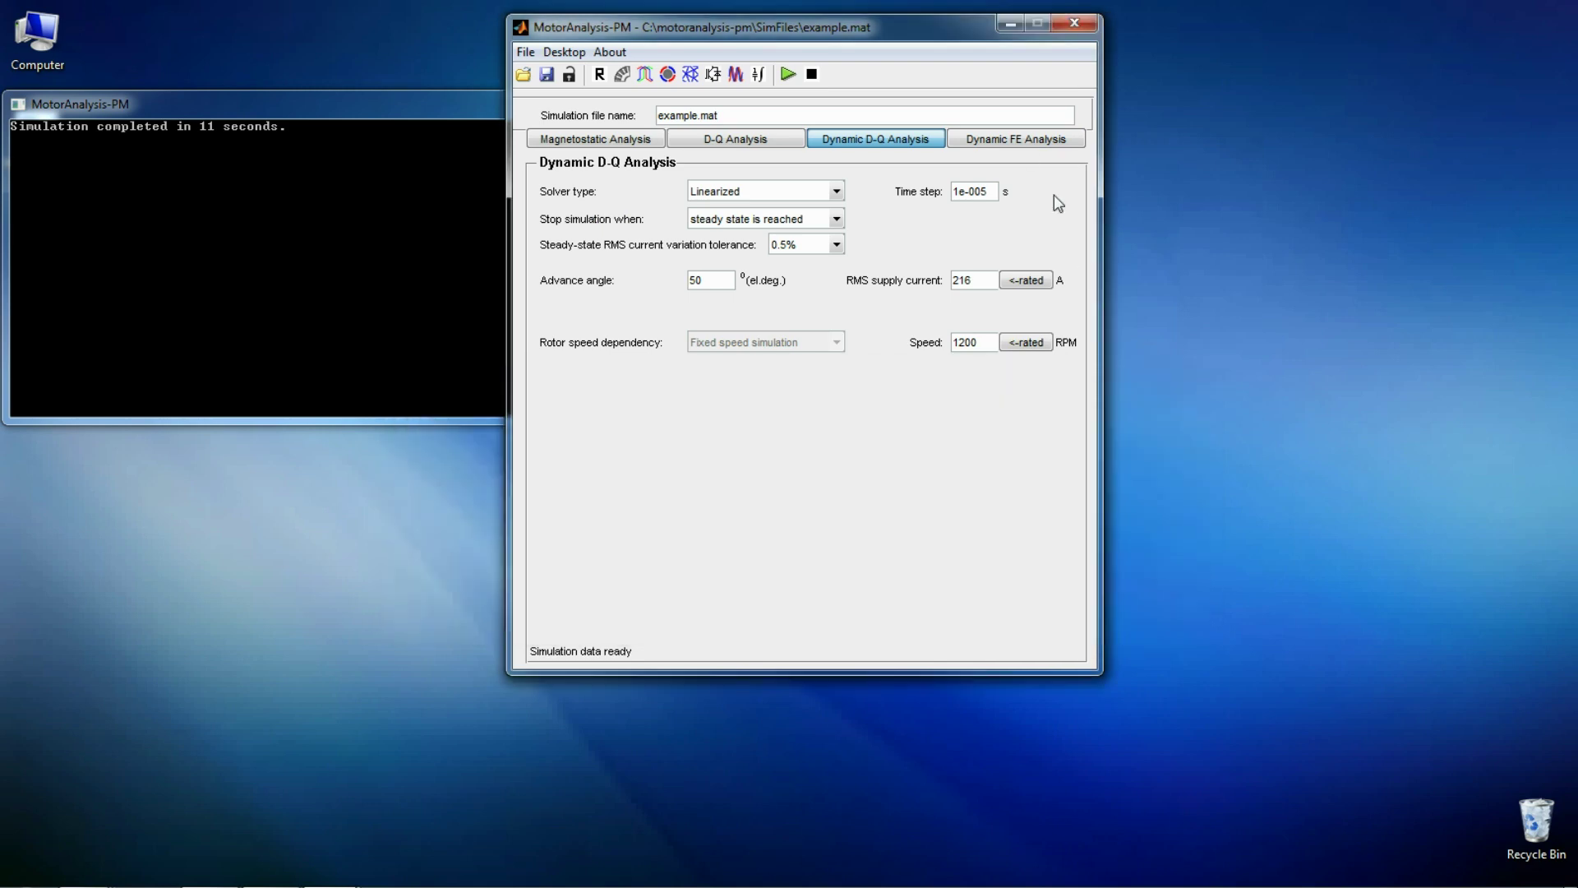
left_click(1010, 141)
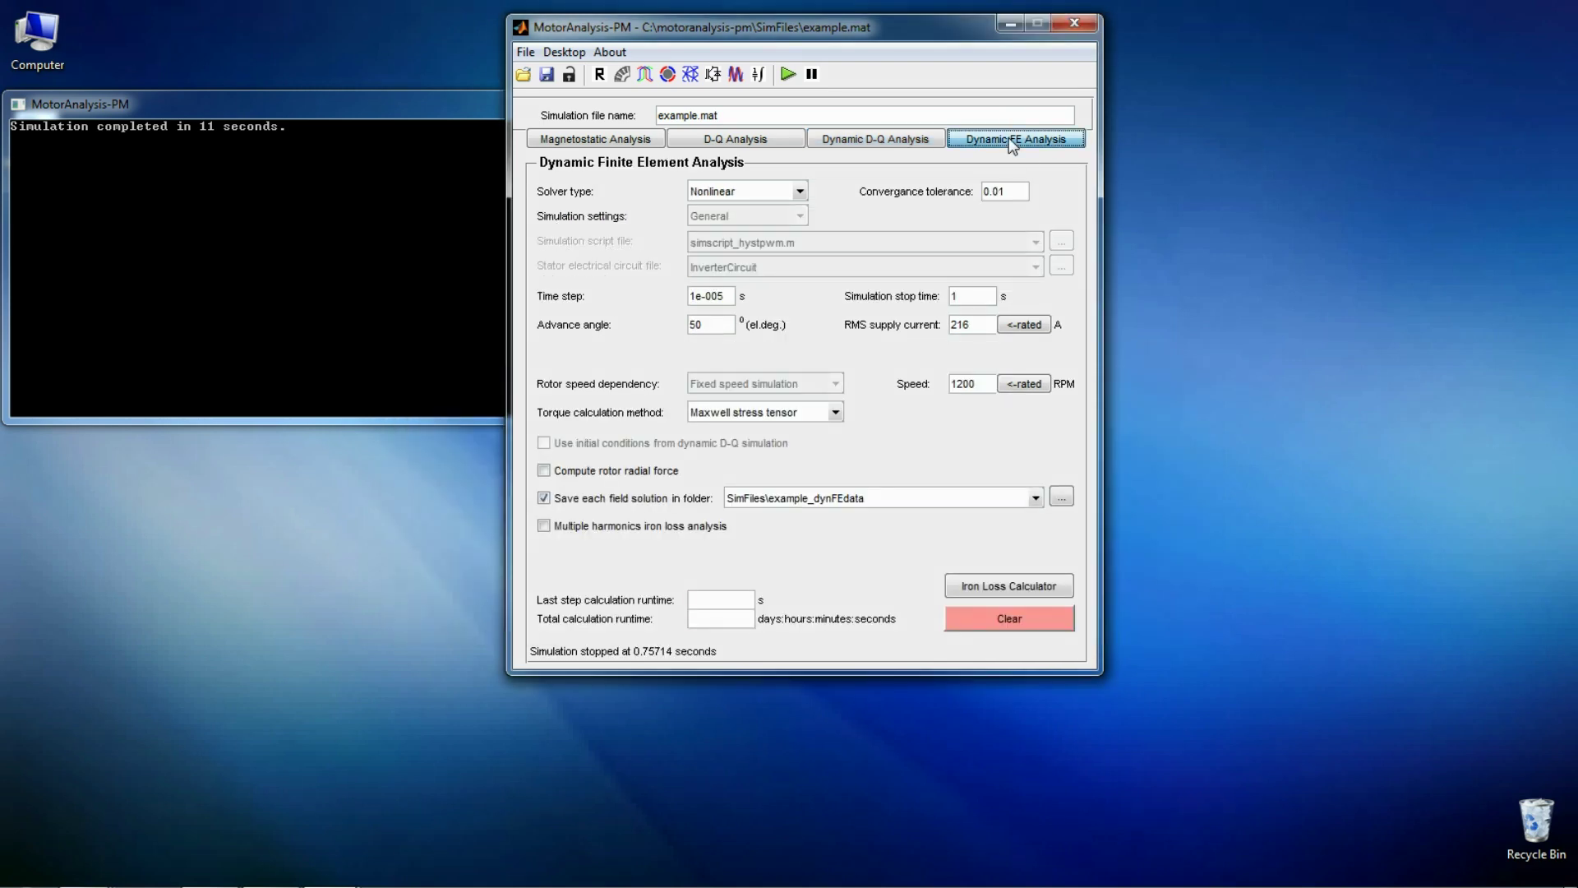